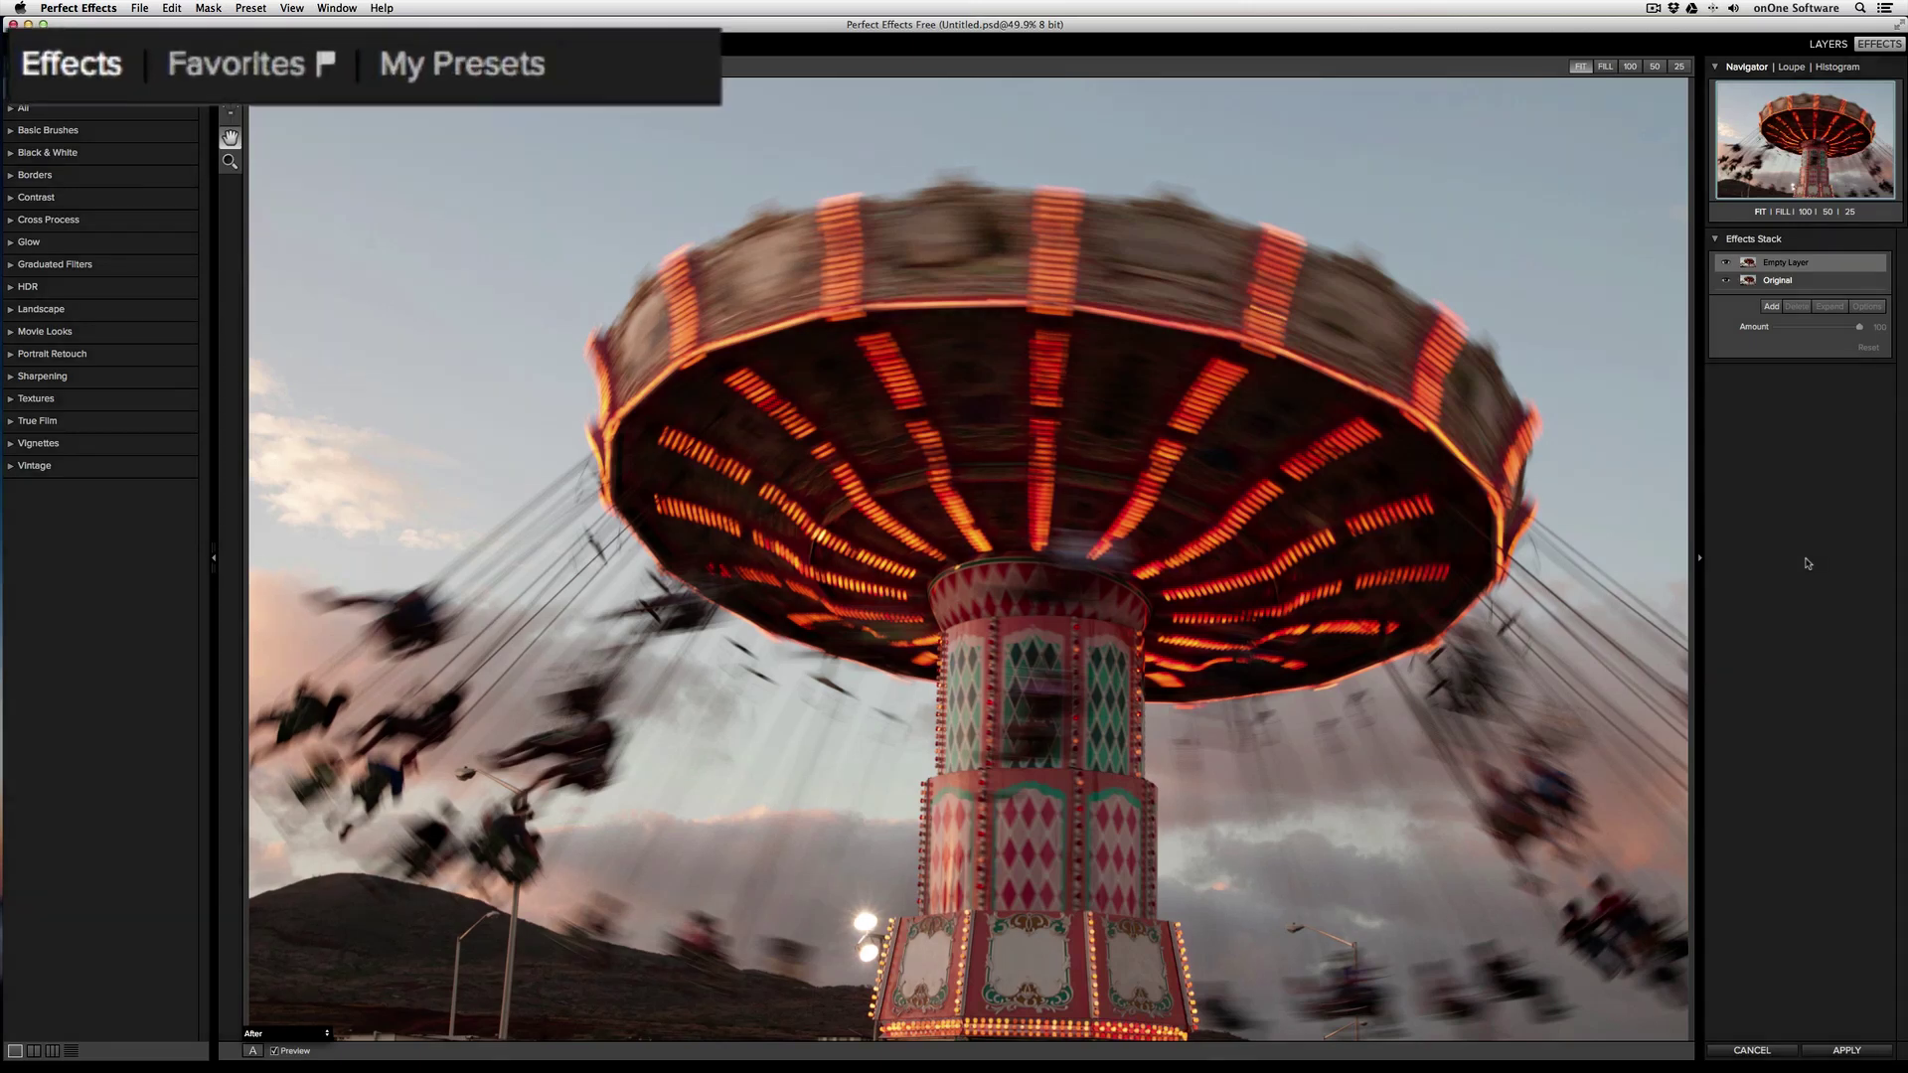
- Browse the Favorites and custom presets, then return to the effect category list
click(70, 66)
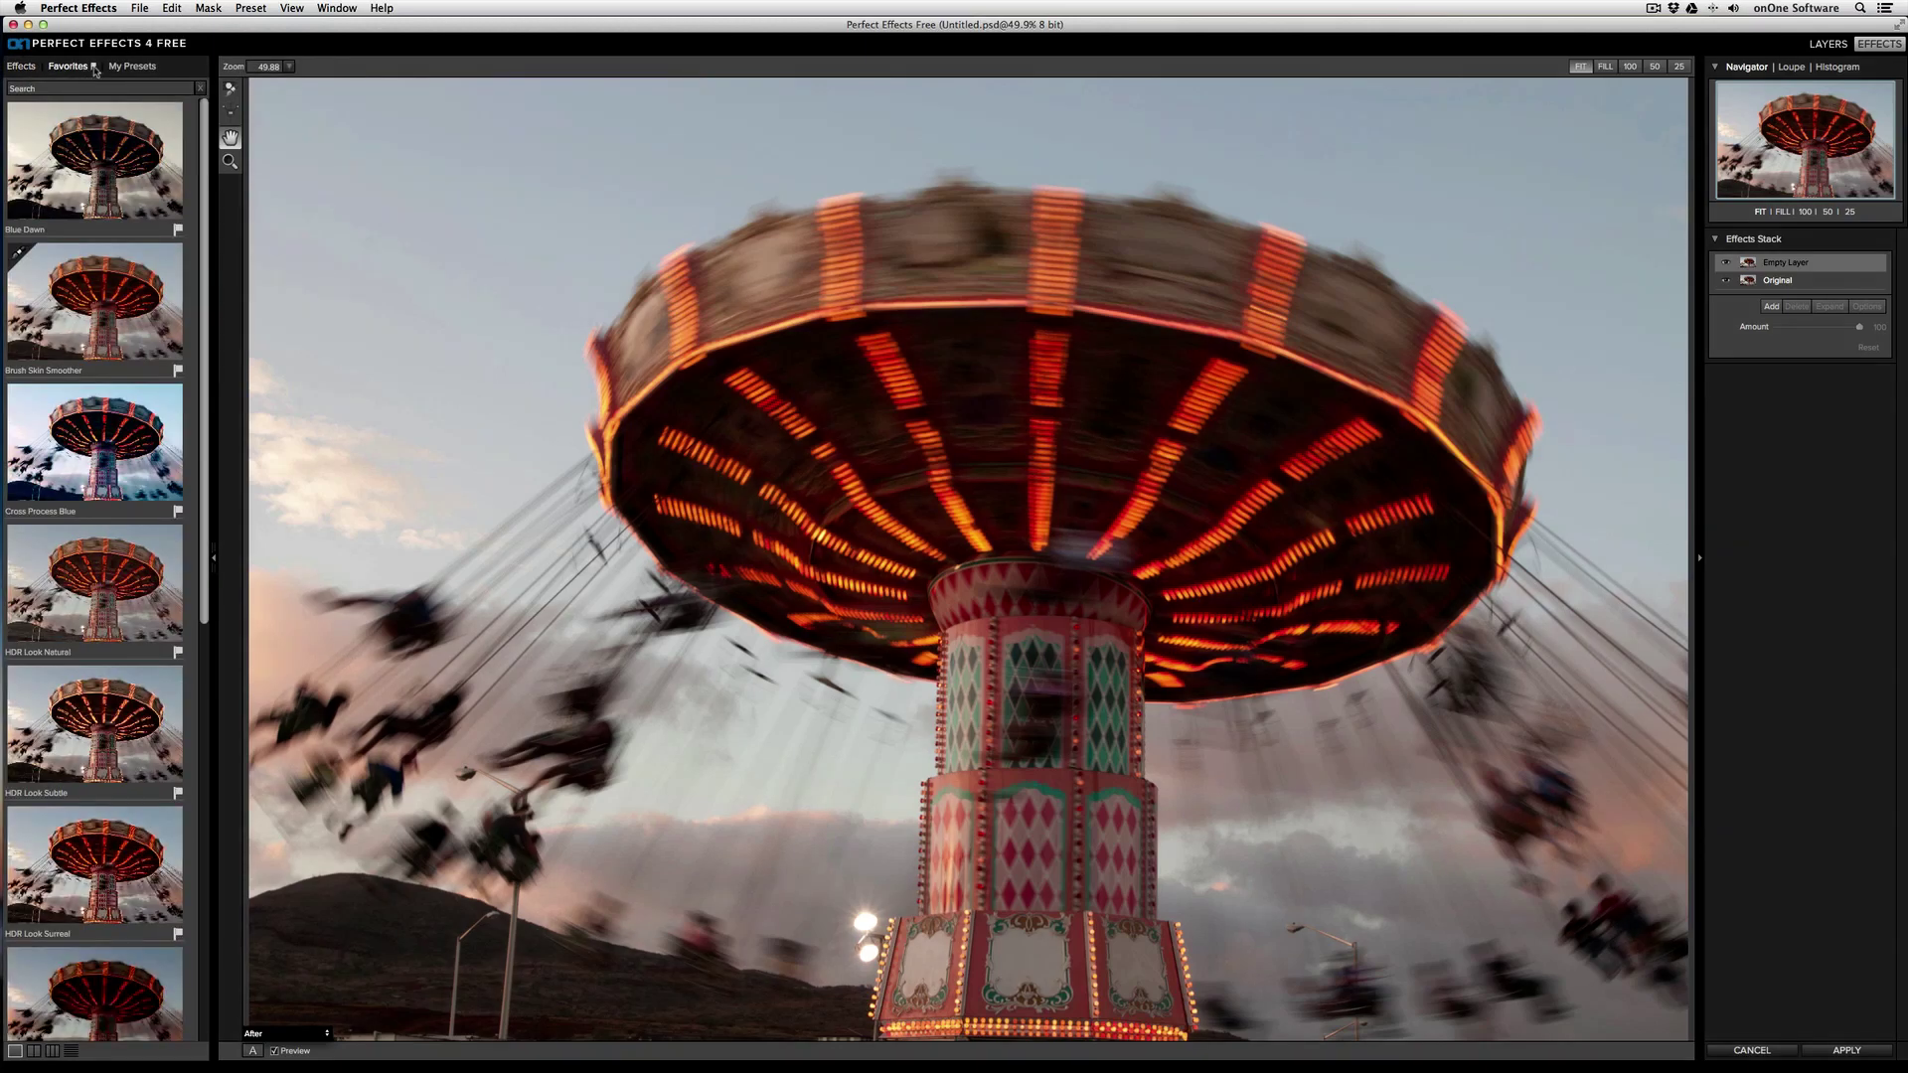
click(121, 67)
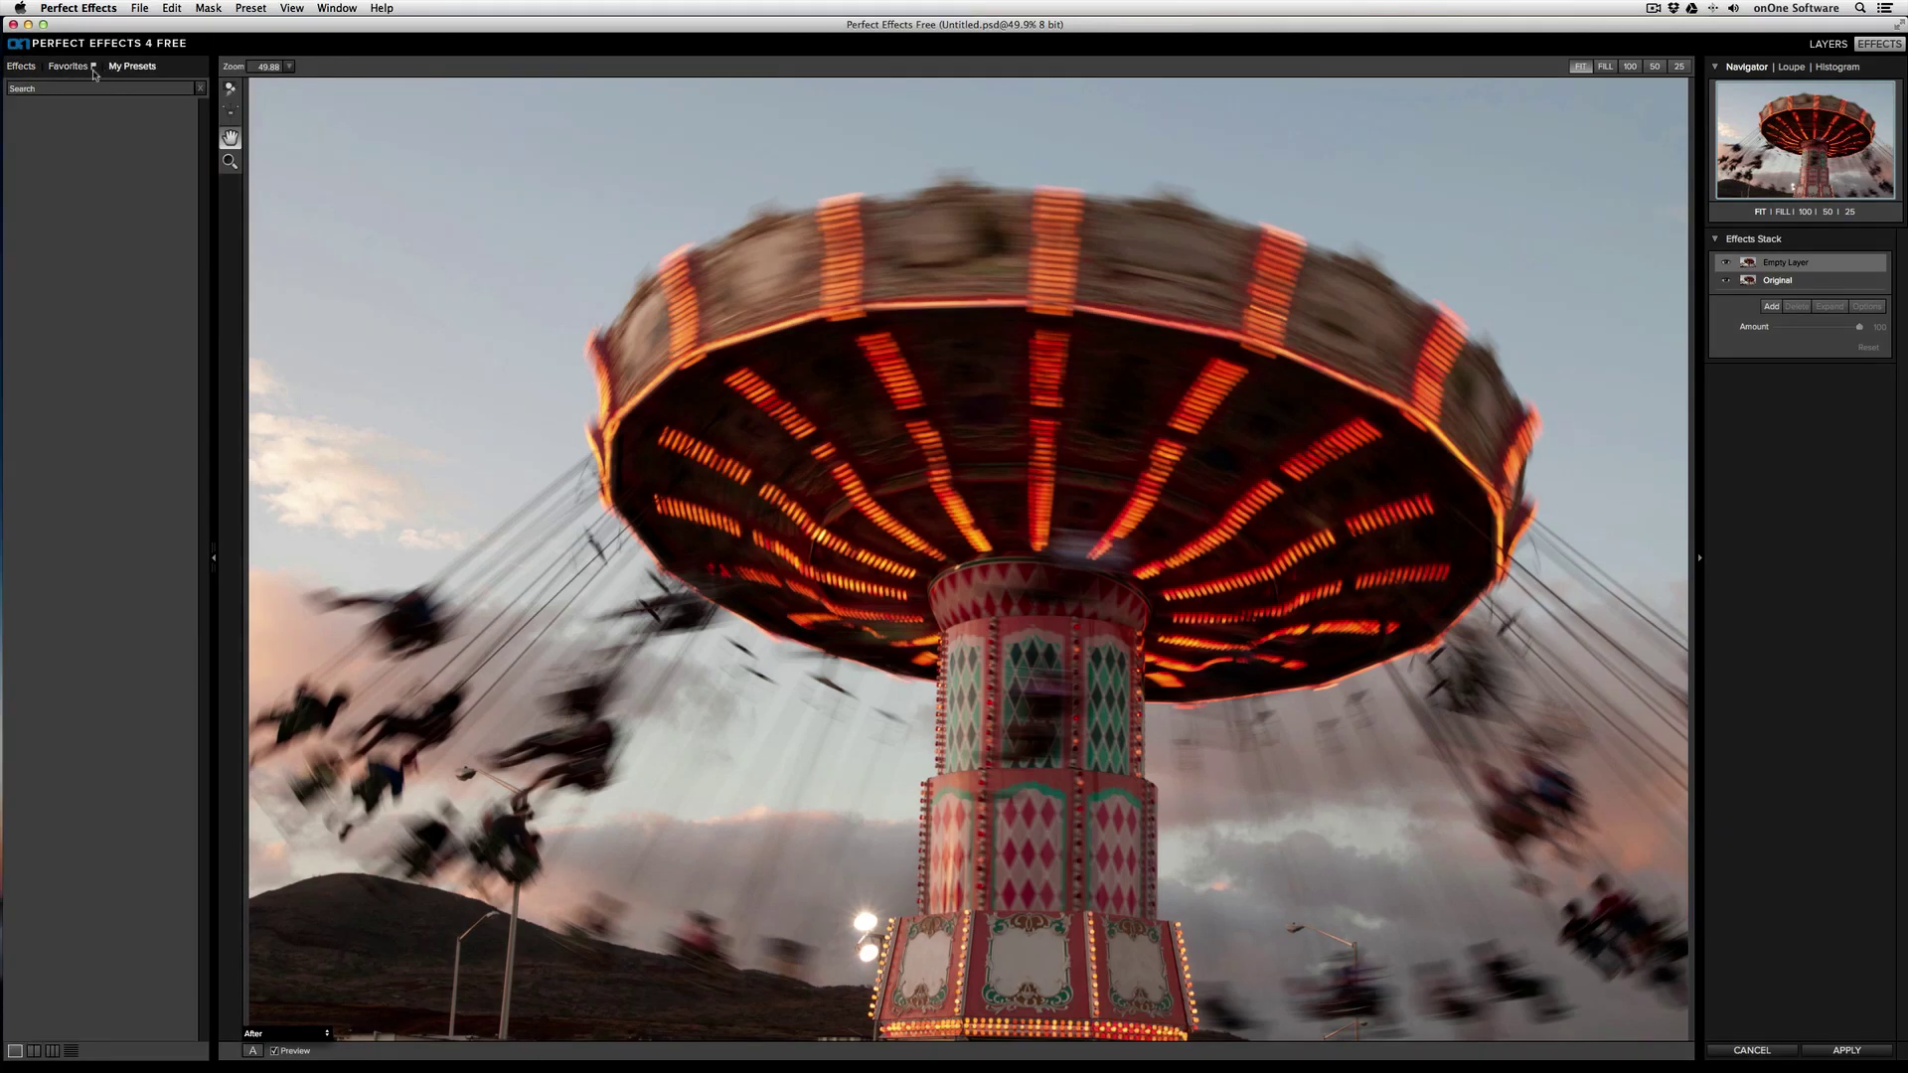
click(46, 67)
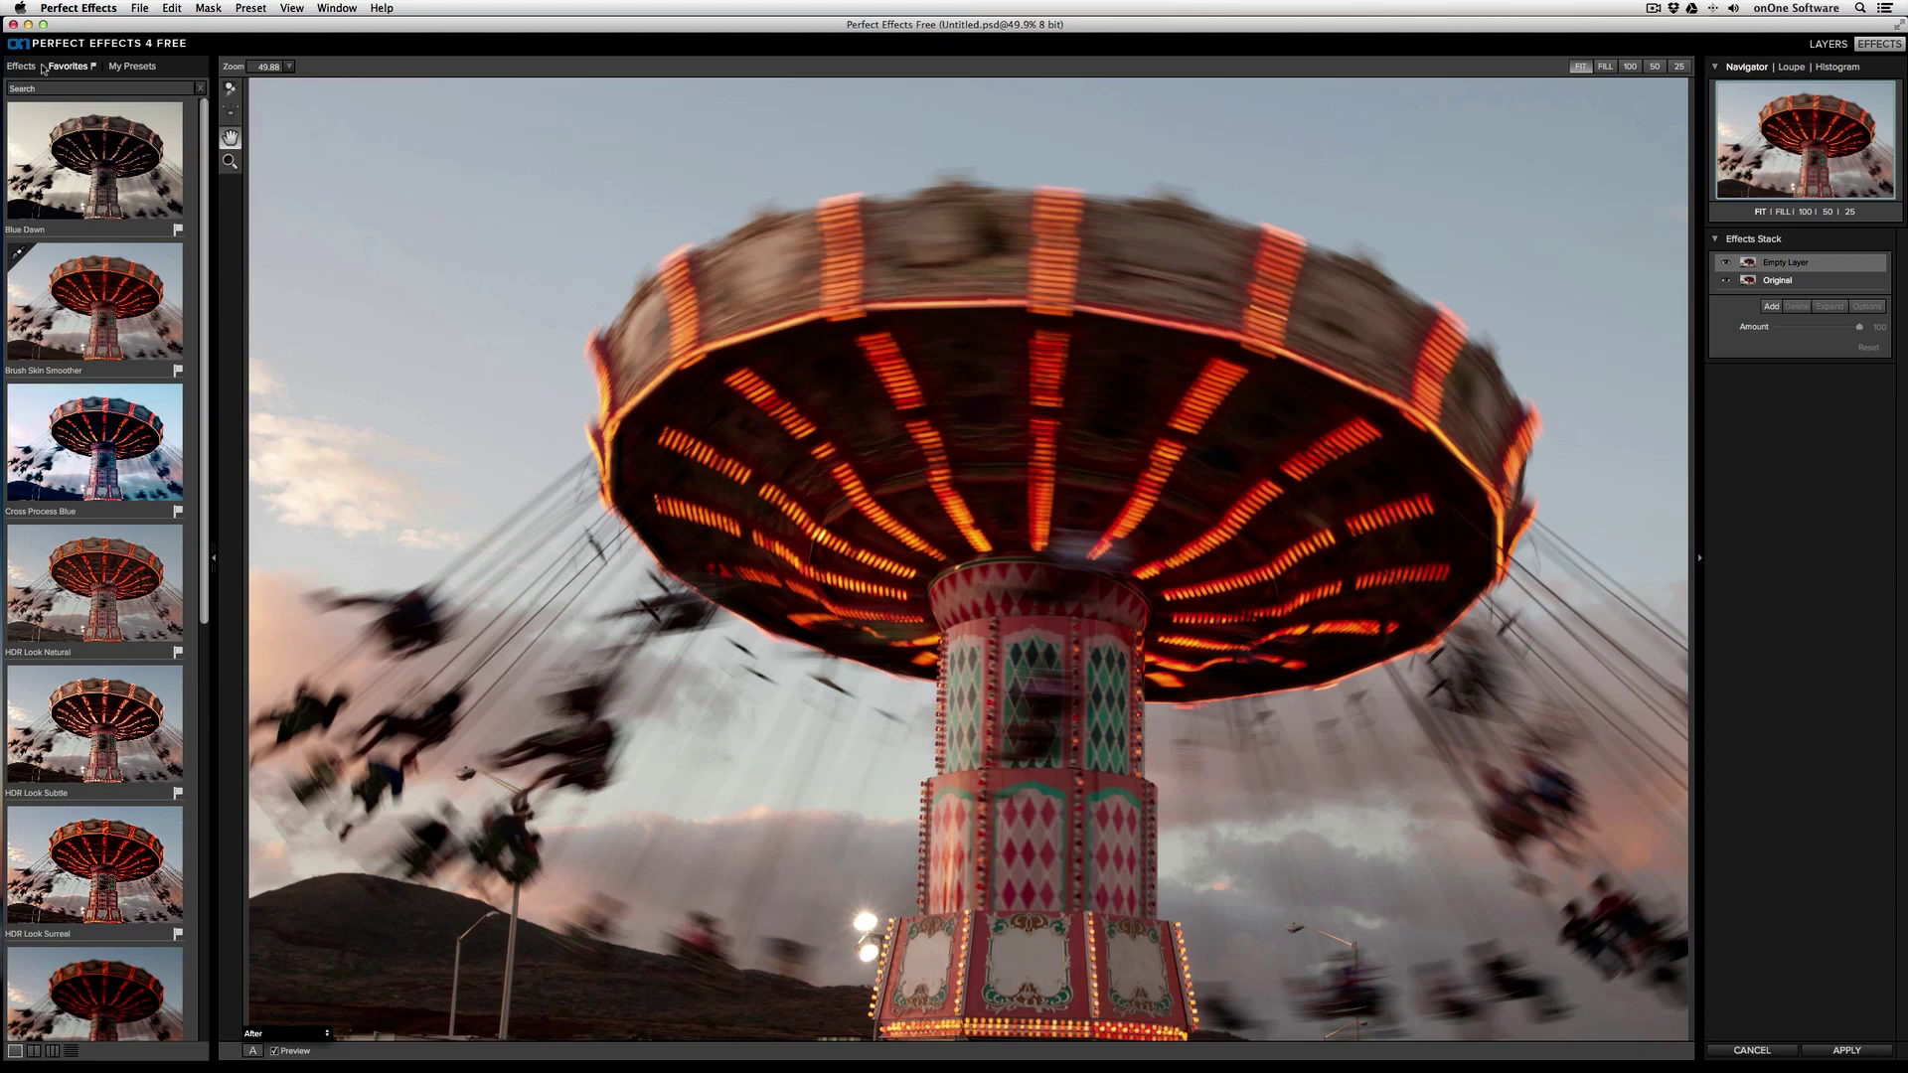
click(26, 70)
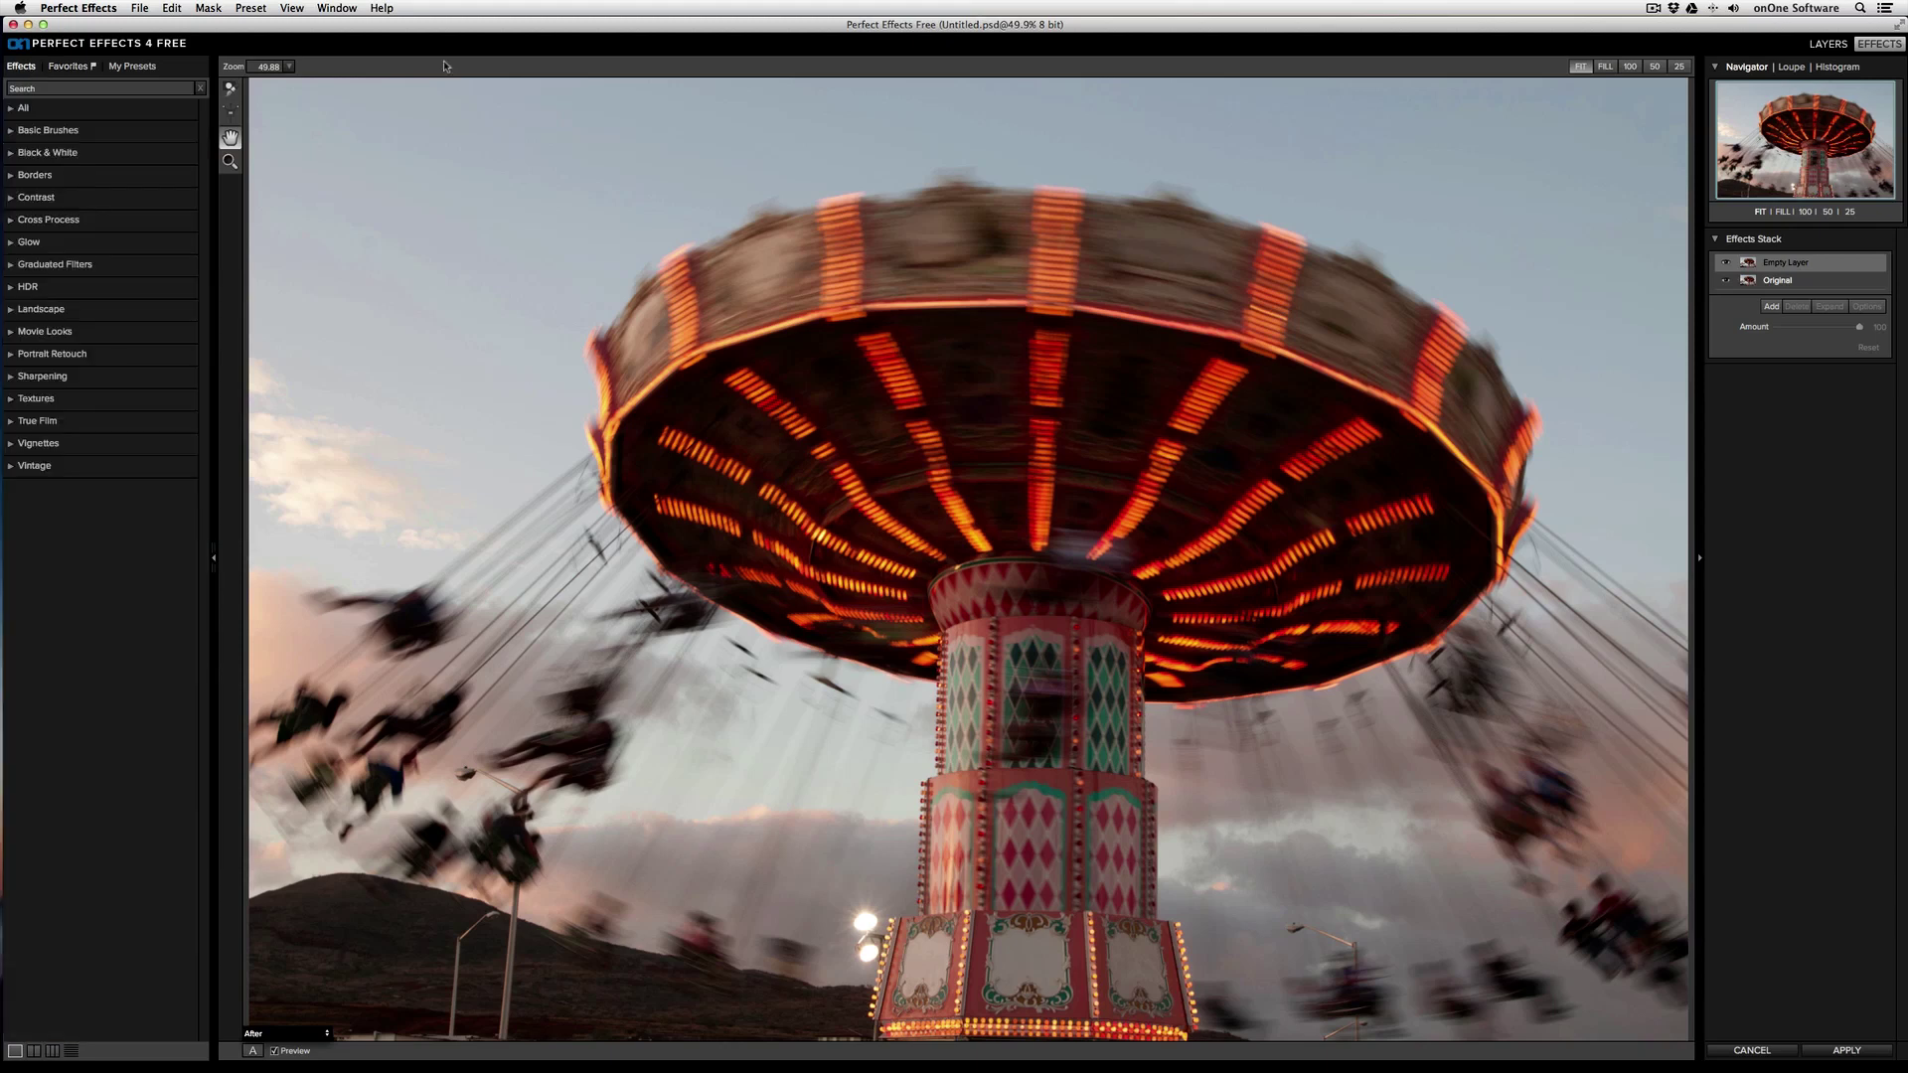
- Search the effects for 'con', then clear the search to restore the categories
click(127, 90)
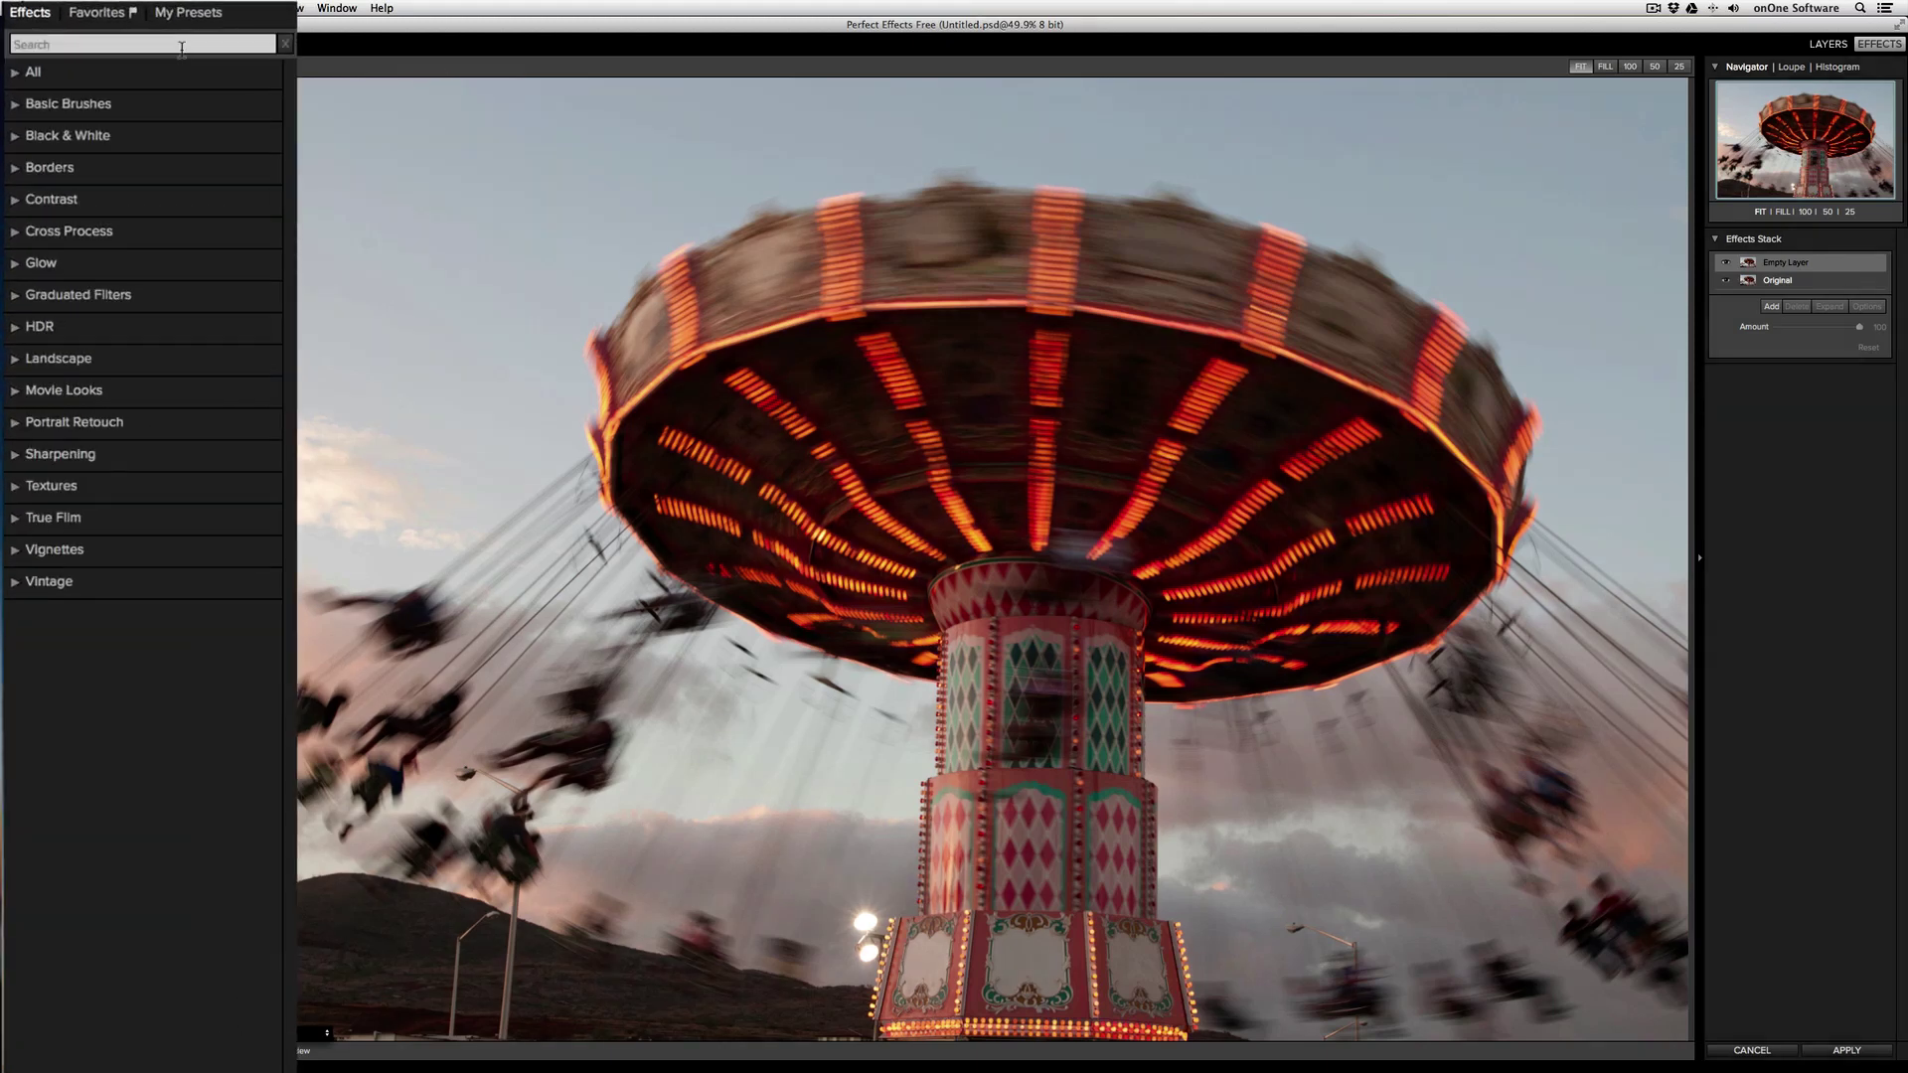
click(182, 45)
text(contr)
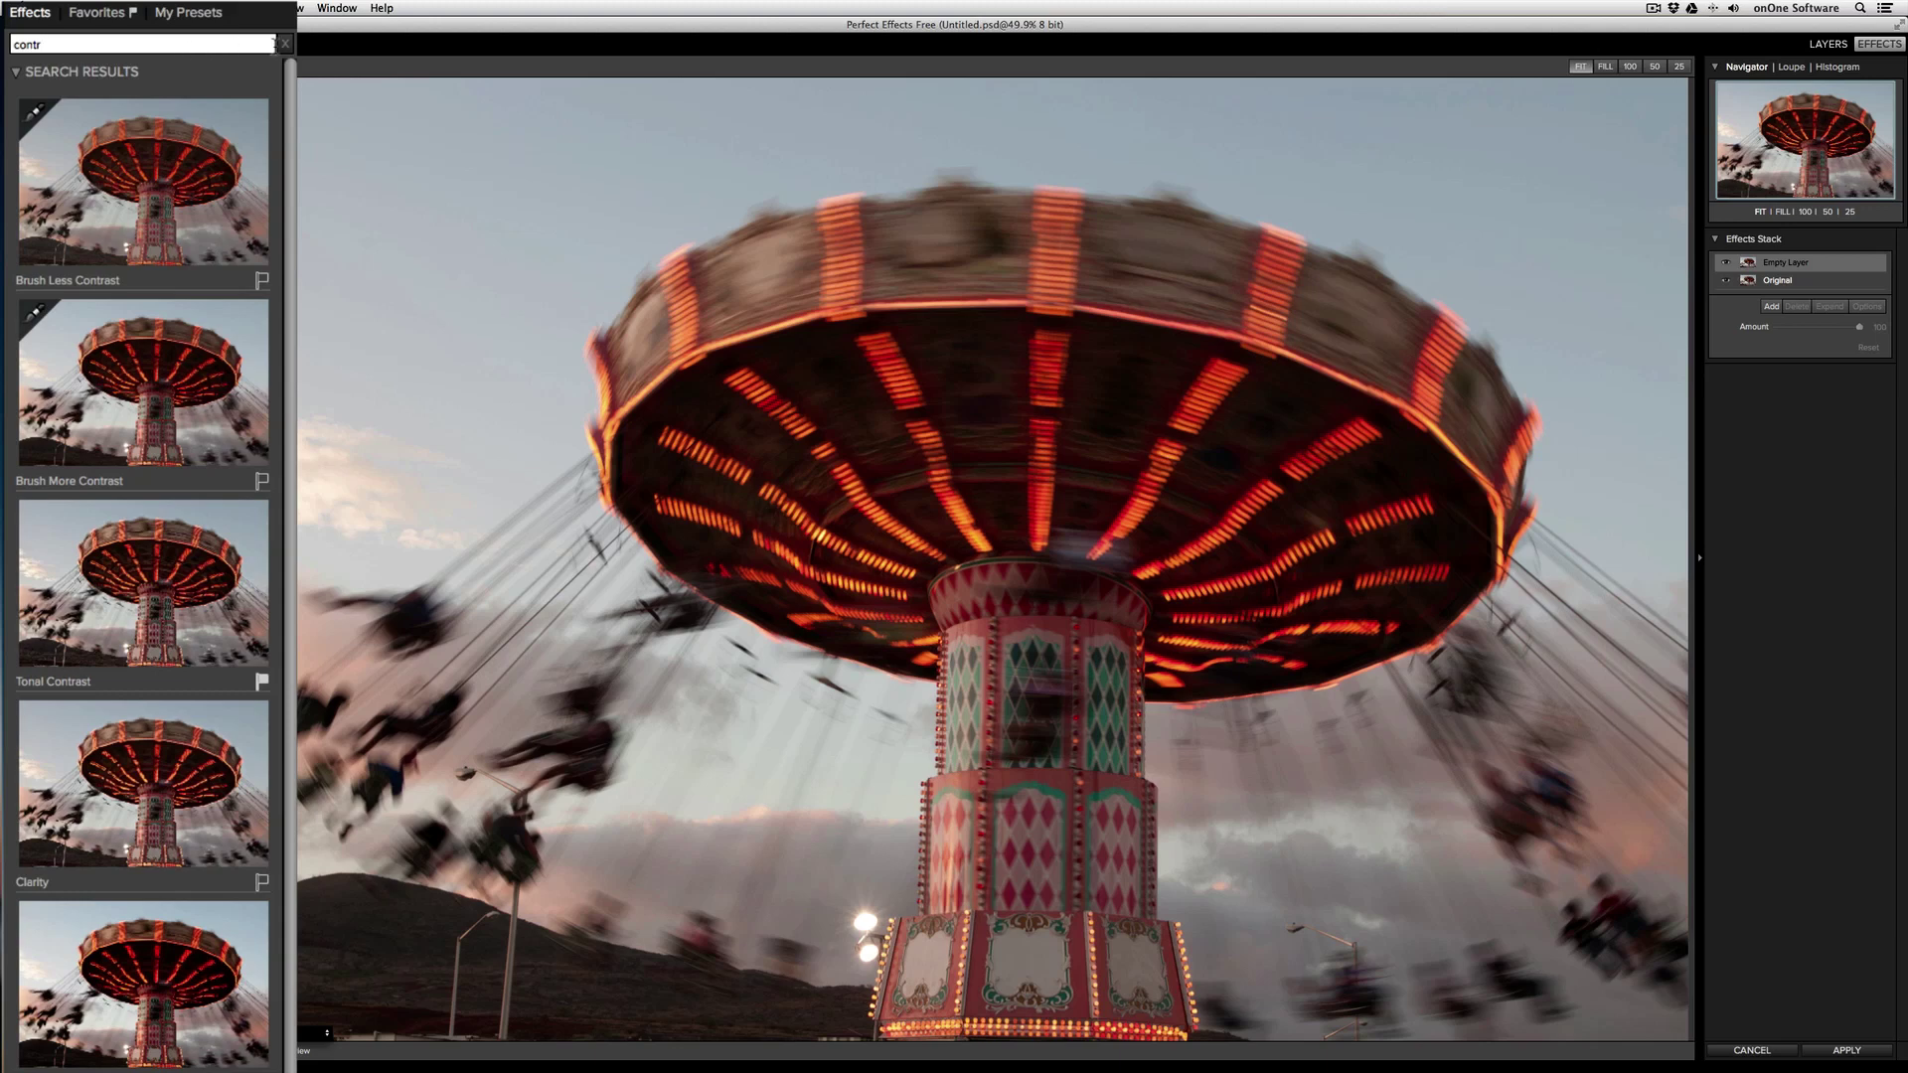
click(287, 46)
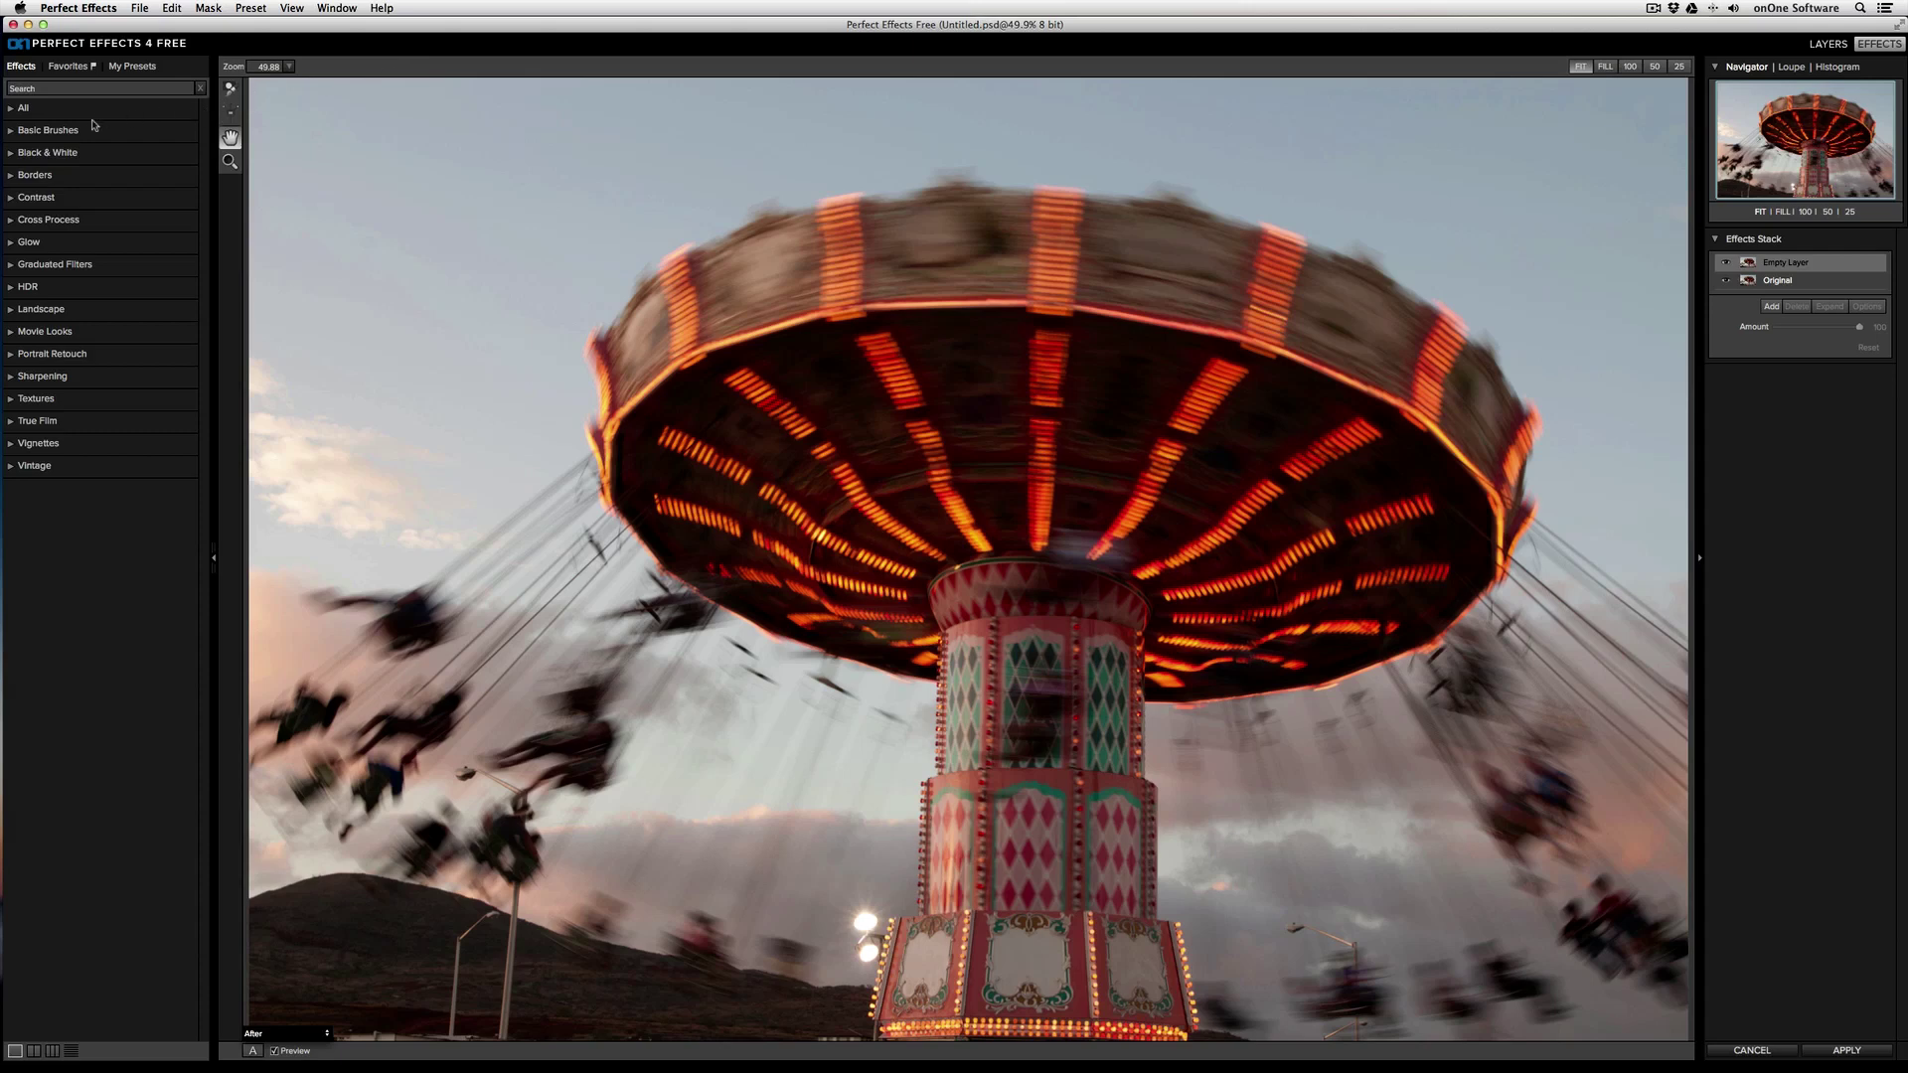
- Expand and collapse Borders, expand Contrast, then expand Black & White
click(48, 177)
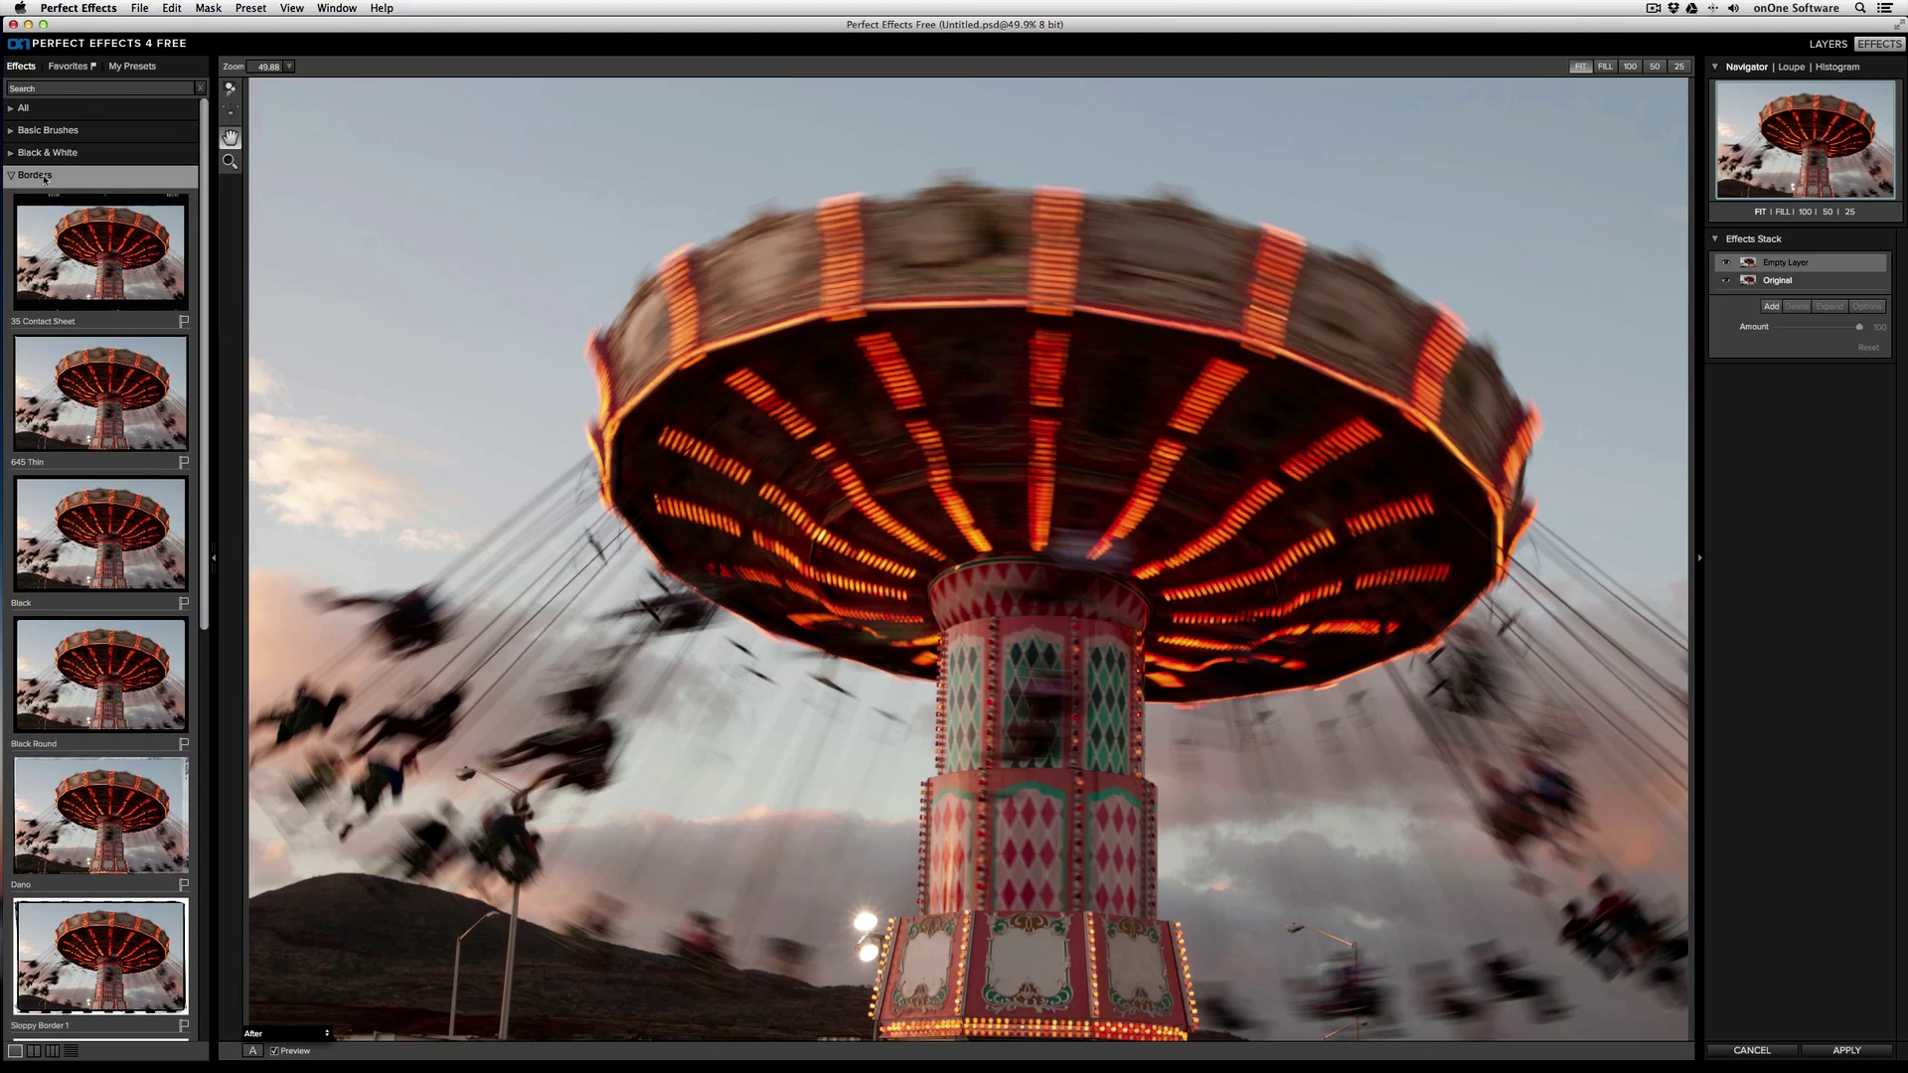
click(44, 178)
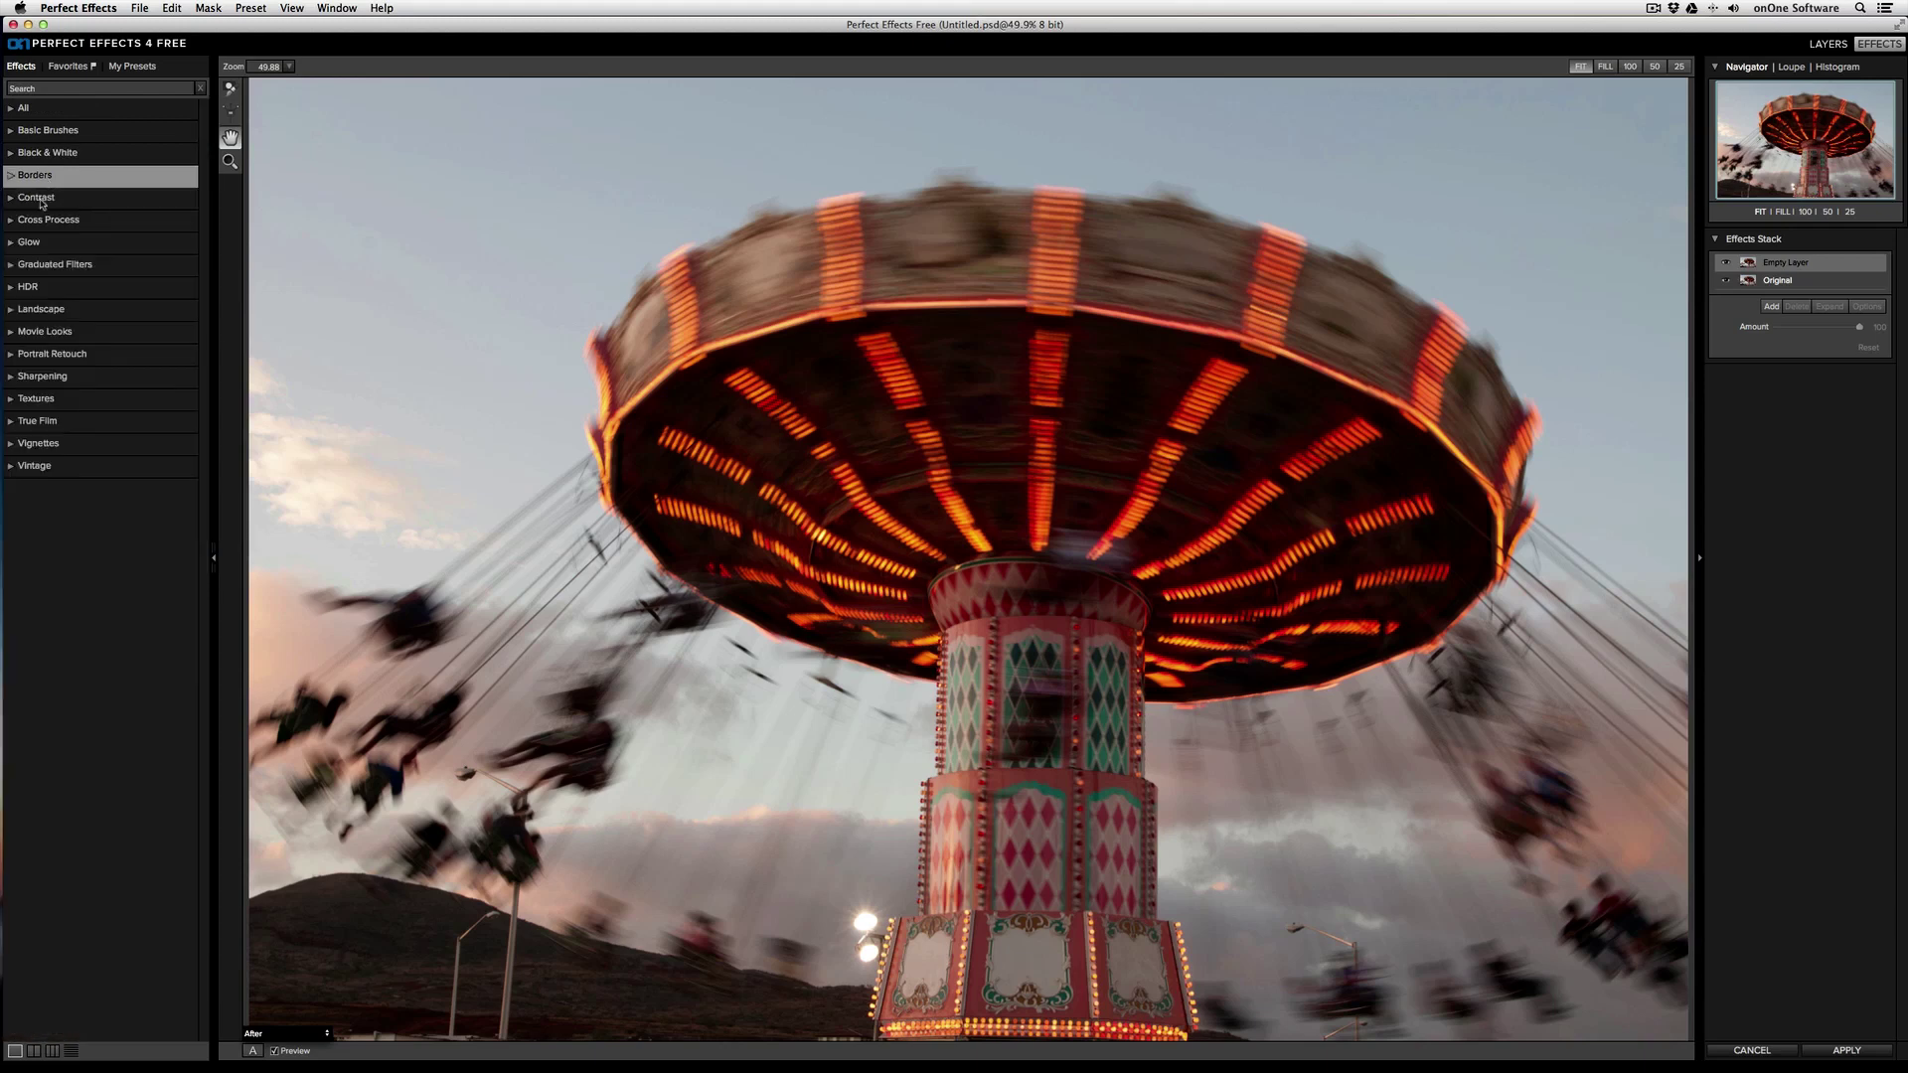
click(42, 201)
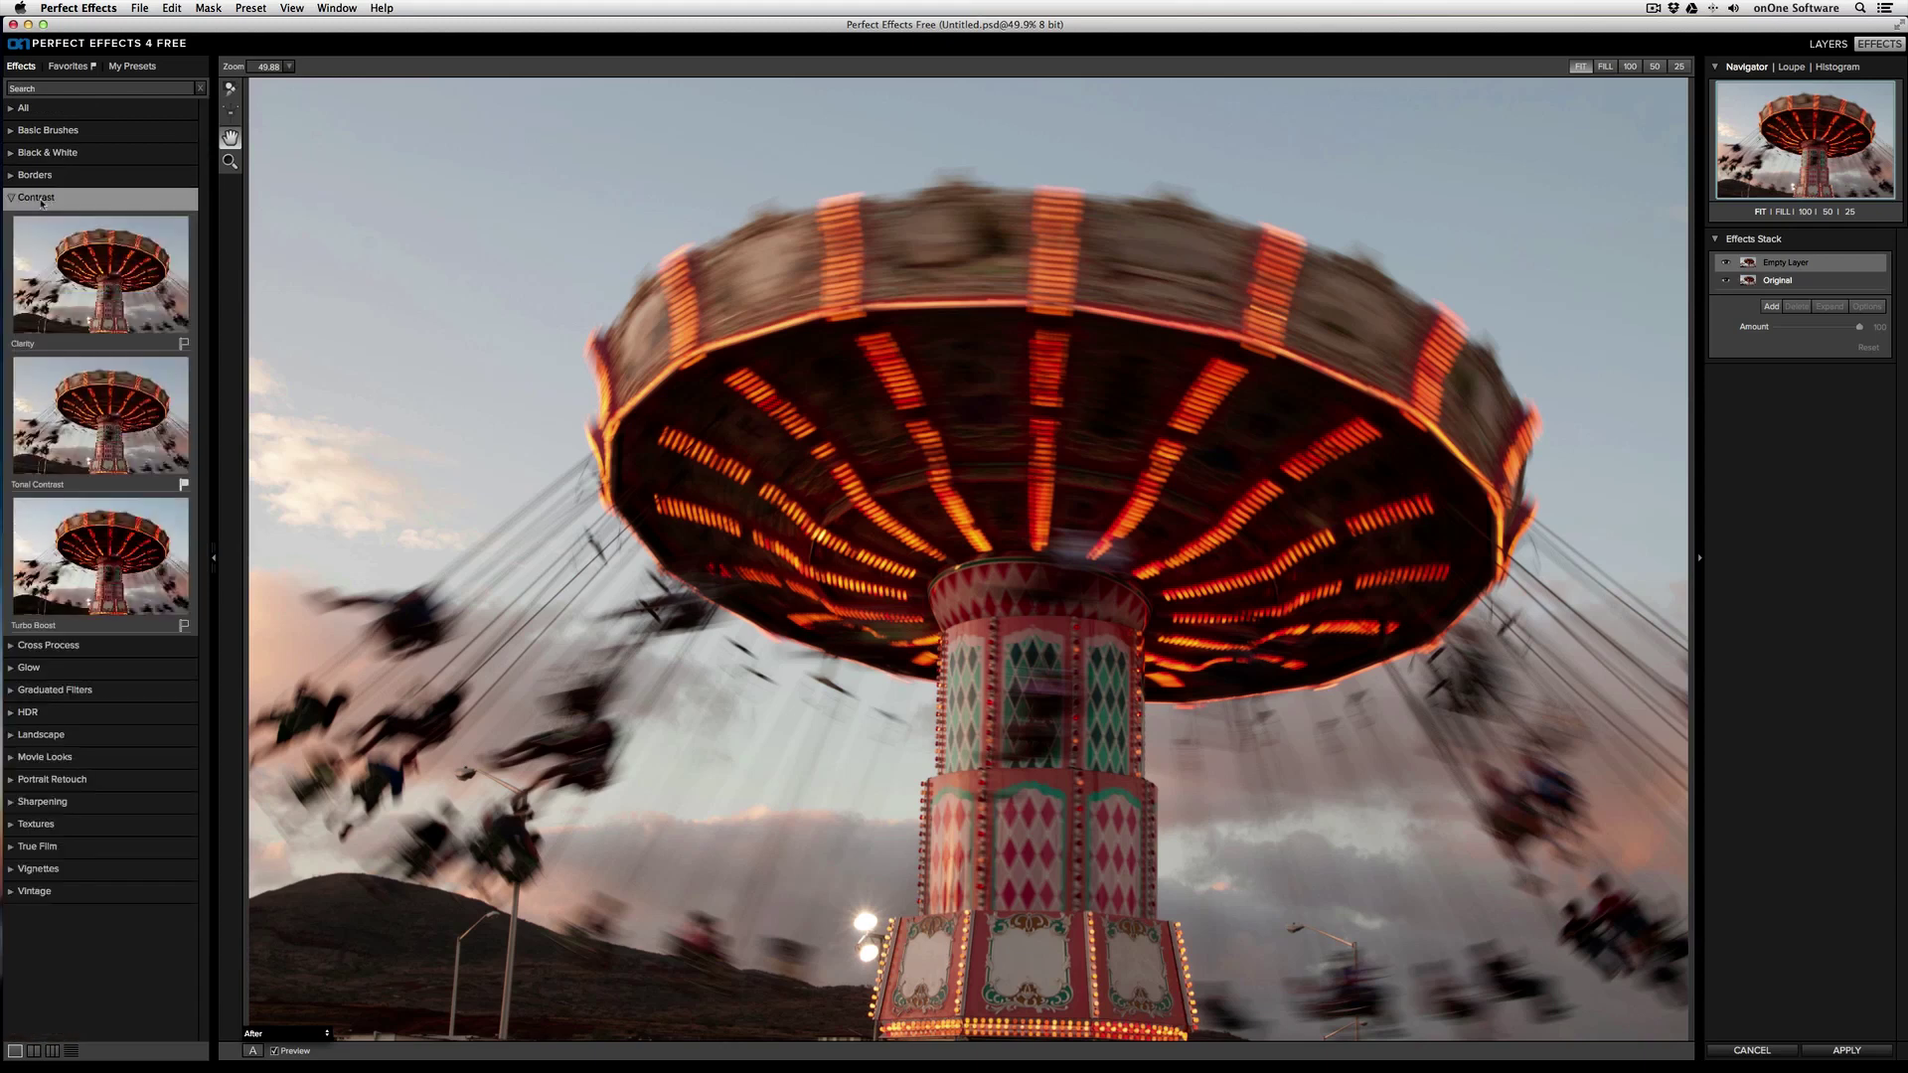
click(42, 155)
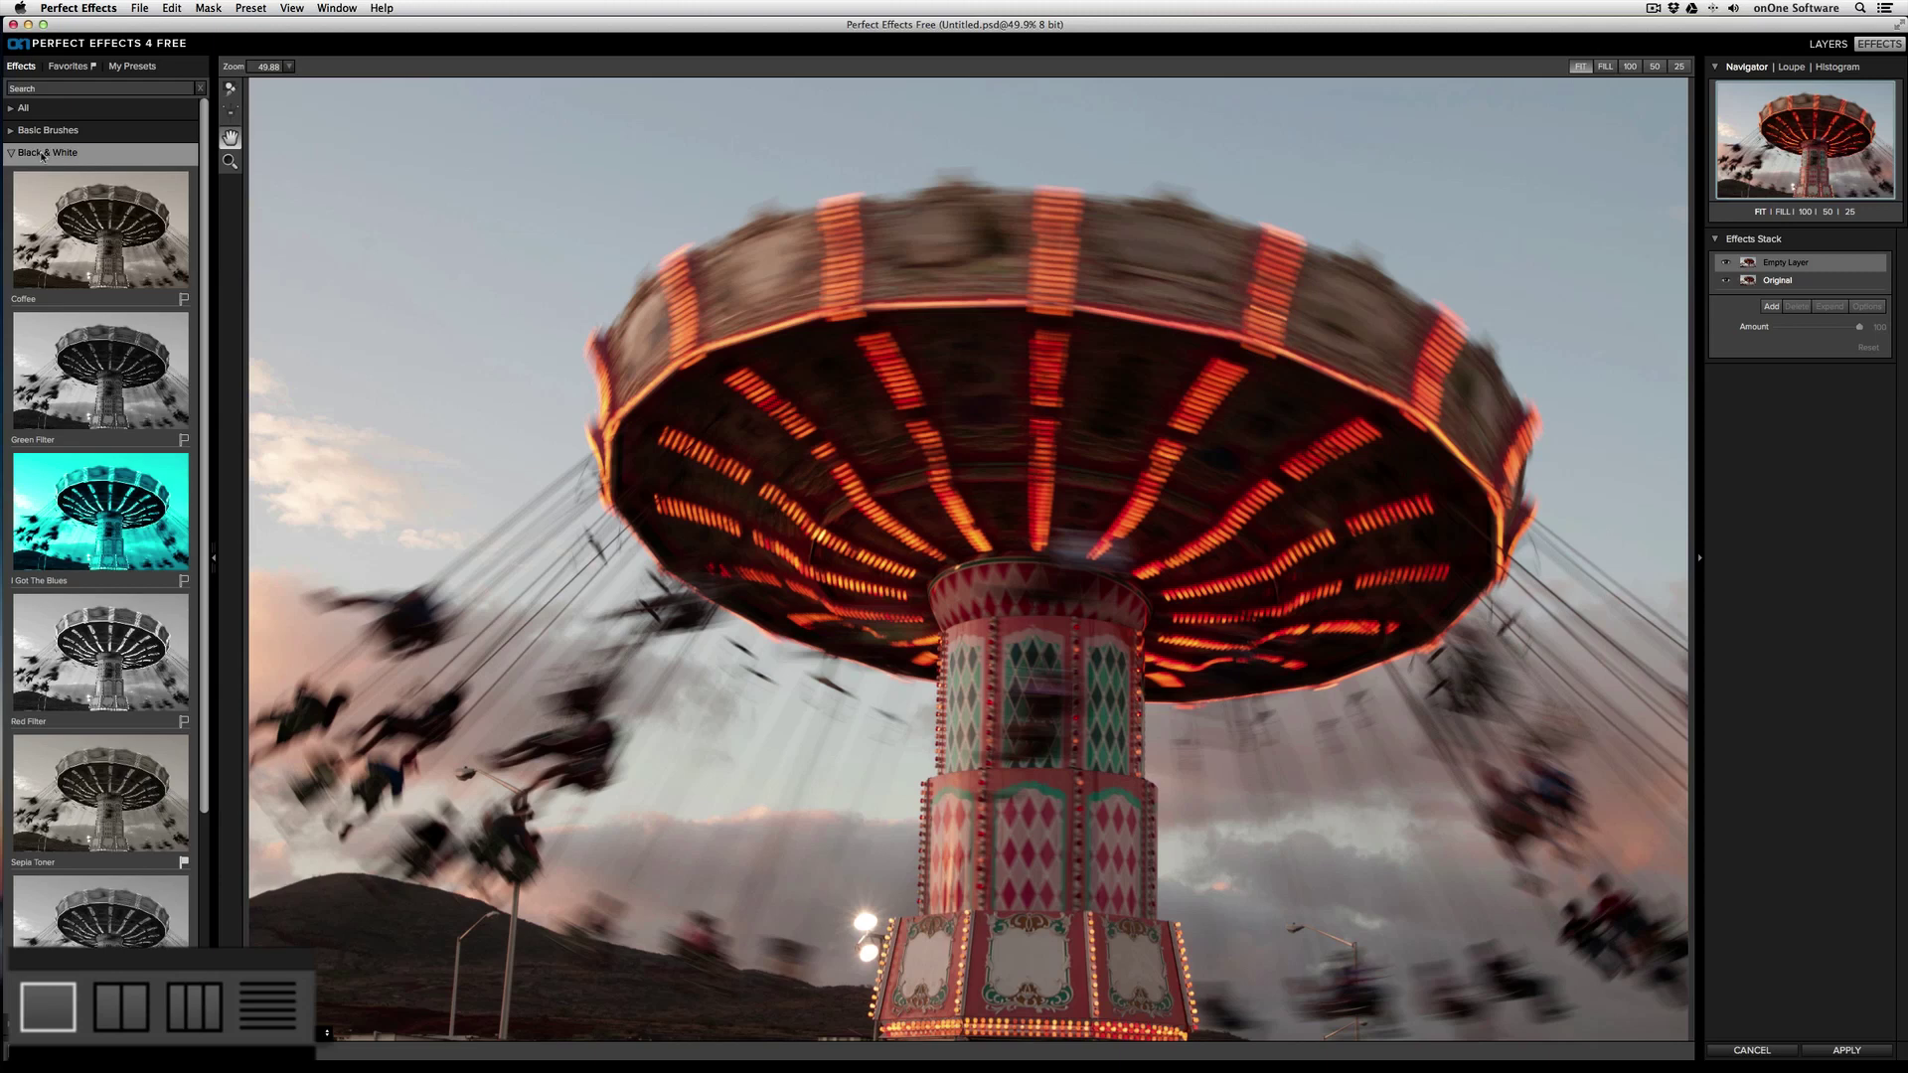
- Try the two- and three-column grids, return to single thumbnails, and widen the effects panel
click(127, 994)
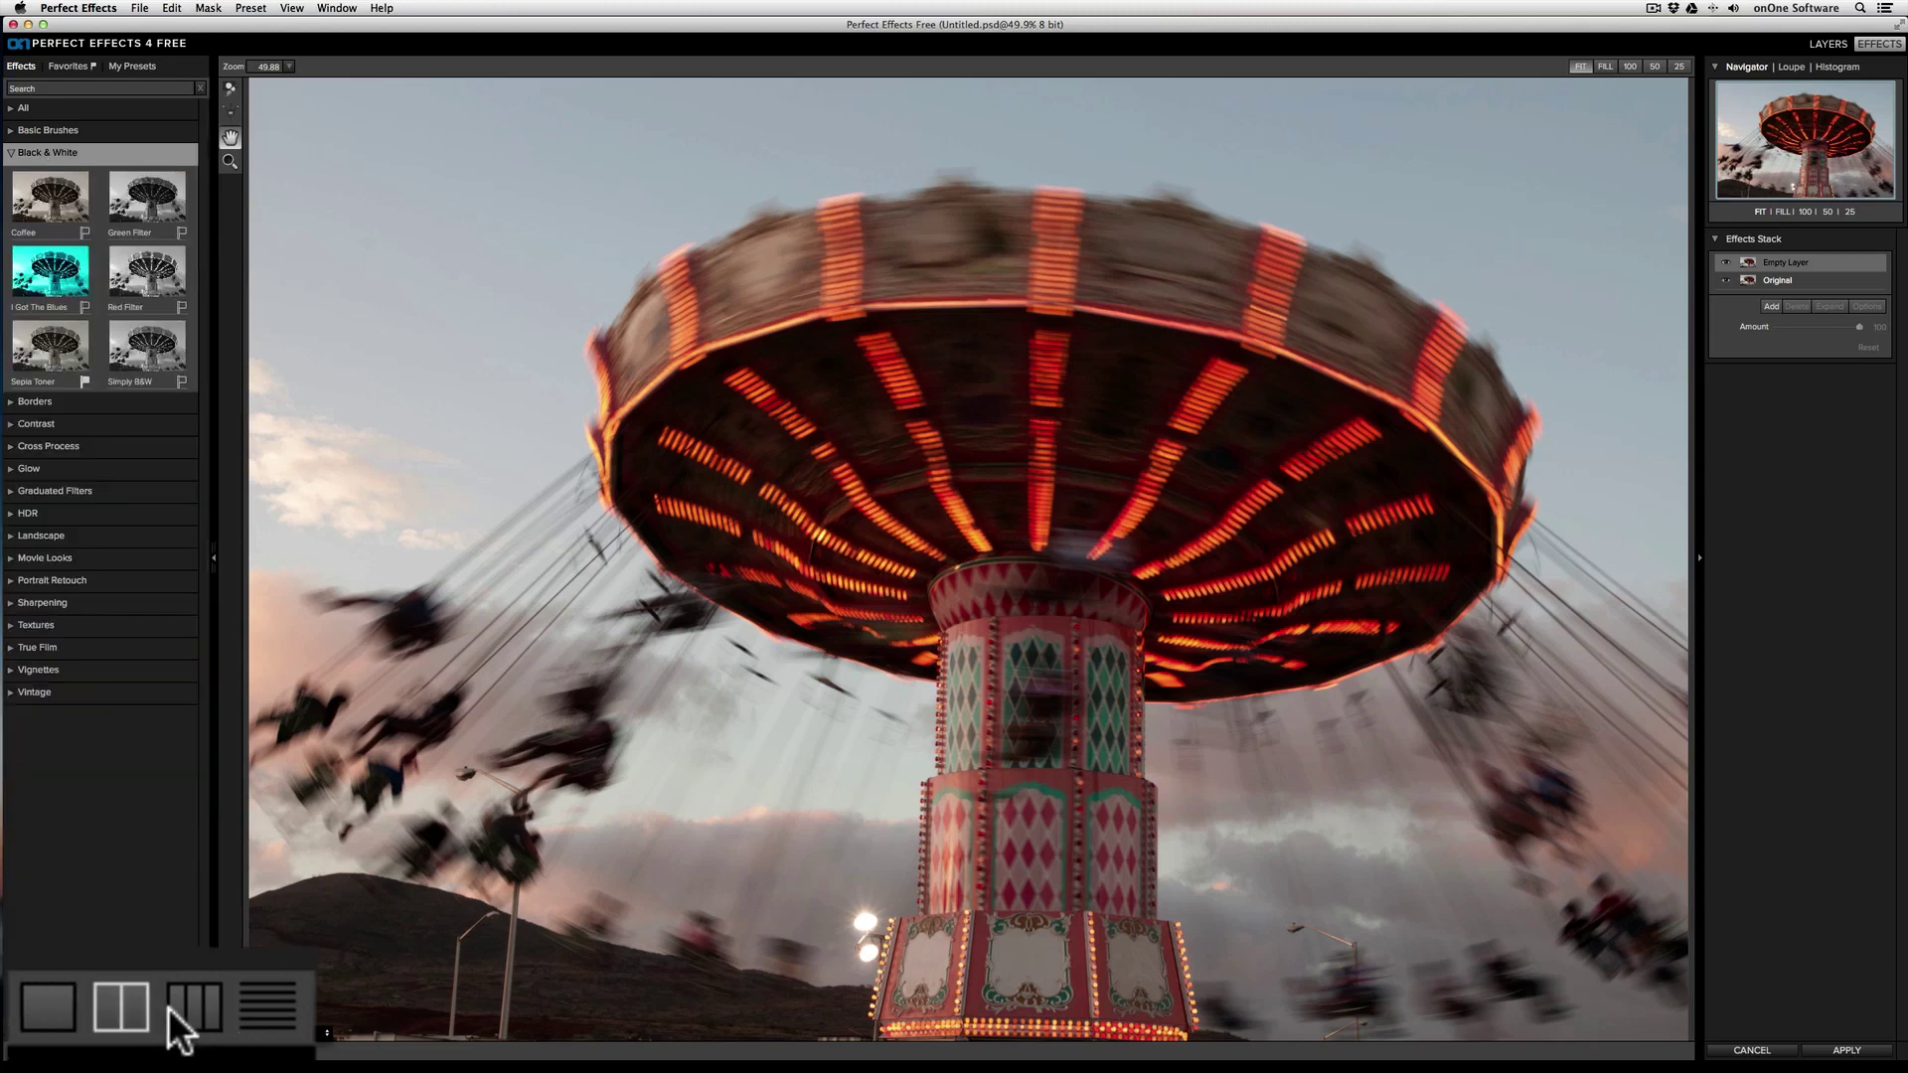
click(194, 1006)
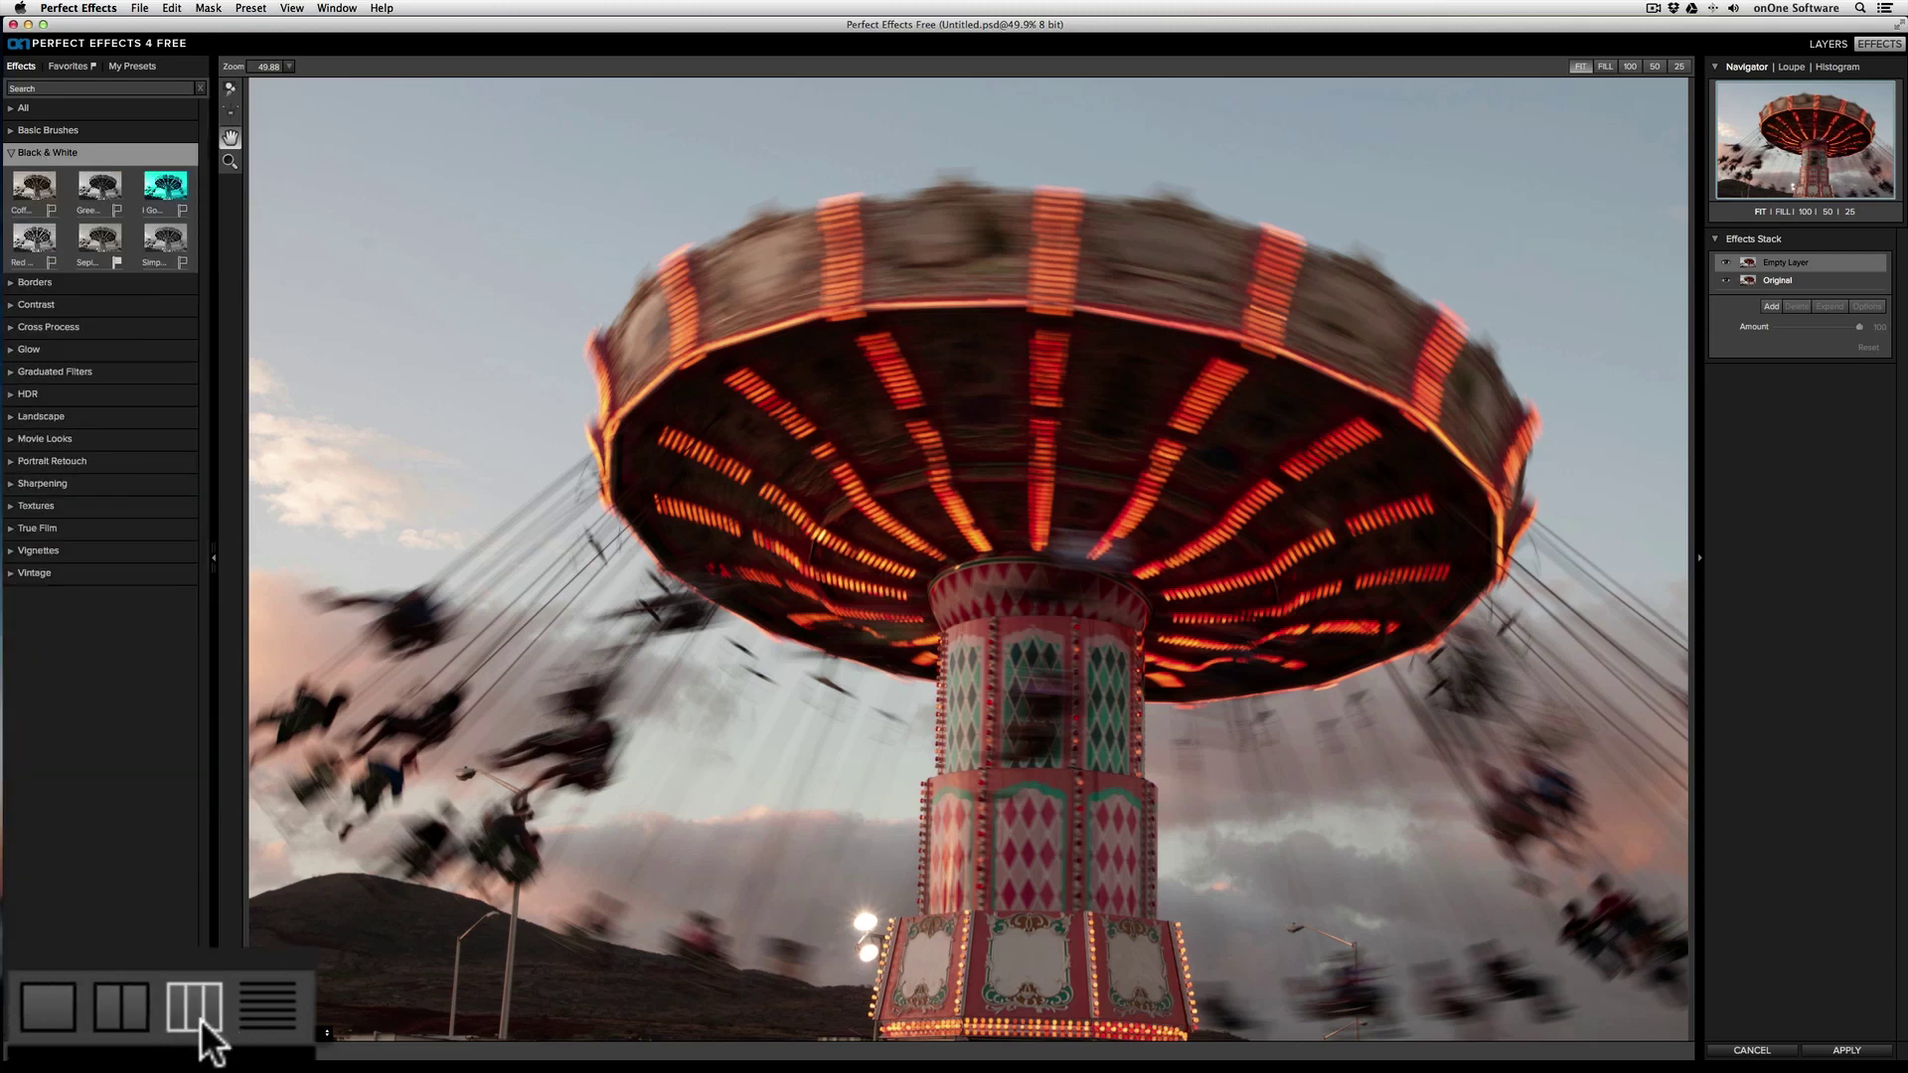
click(264, 1008)
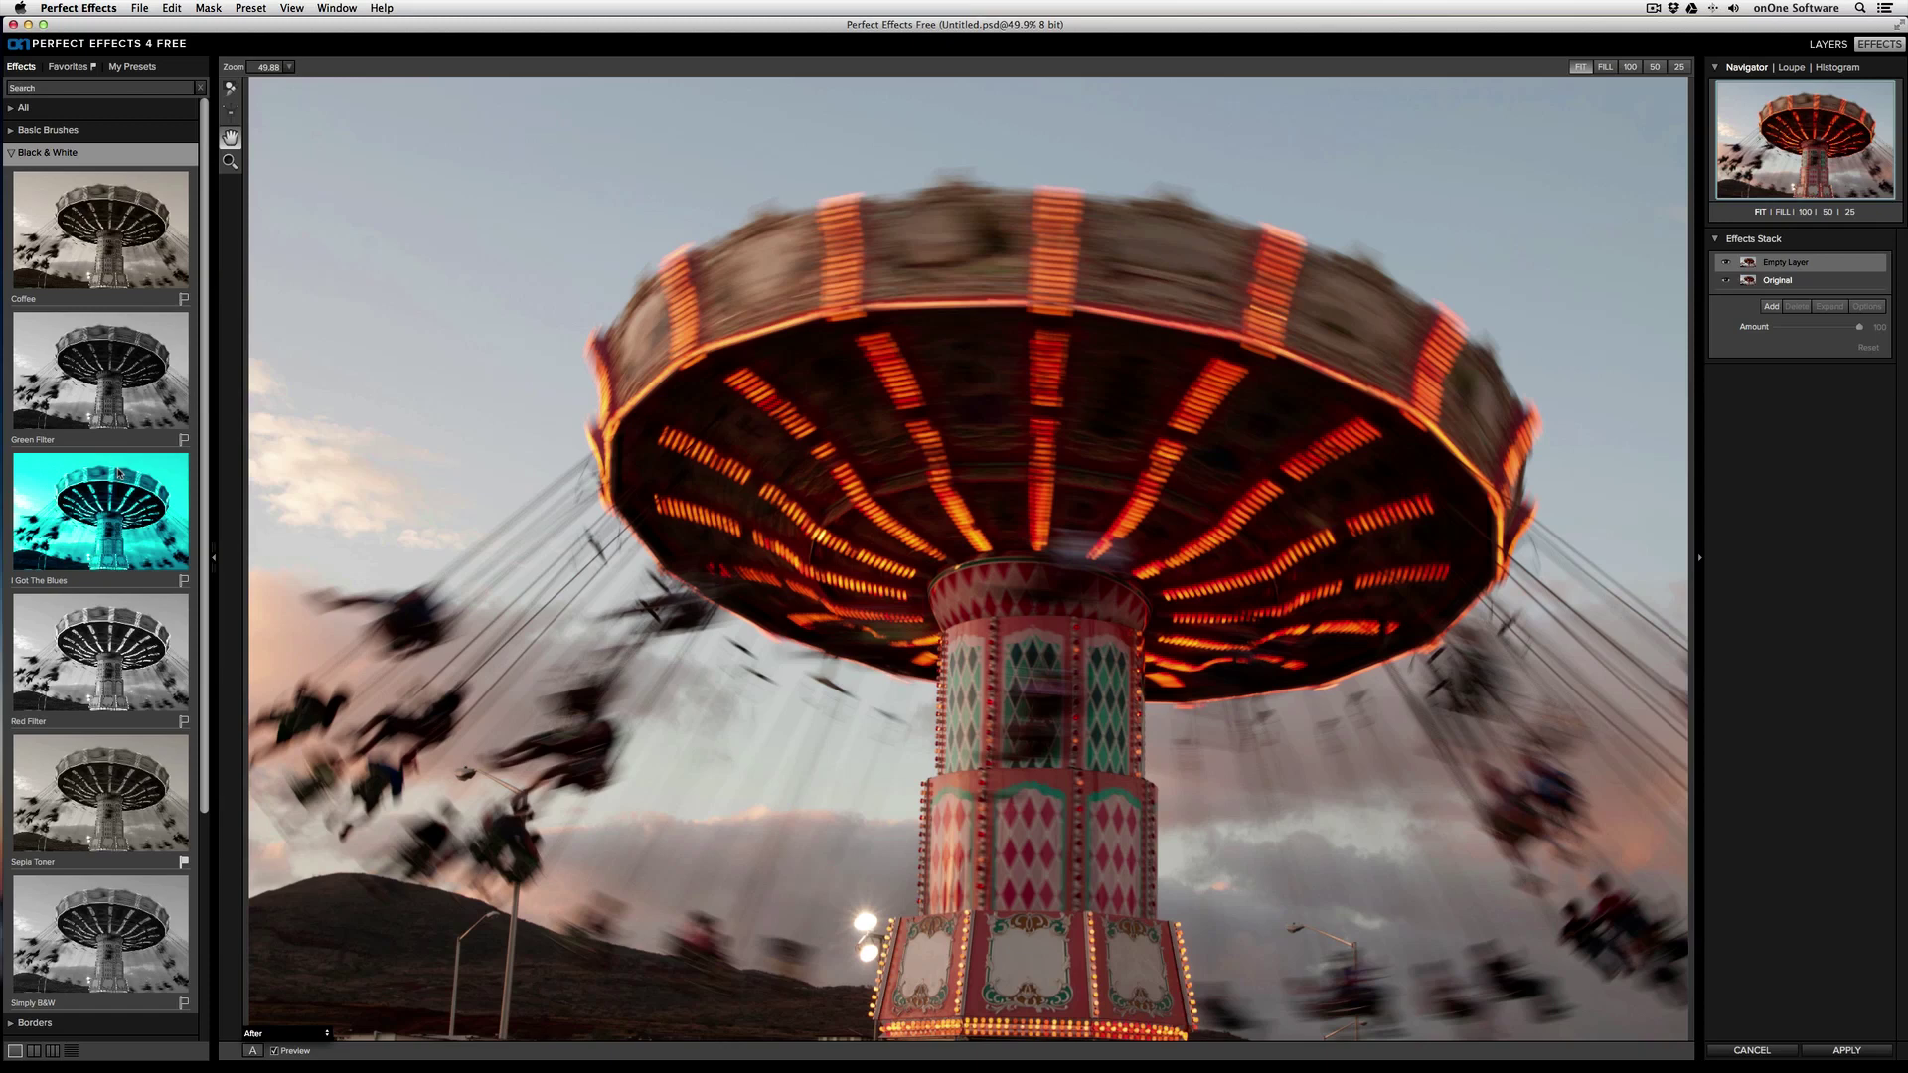
drag(211, 563, 268, 561)
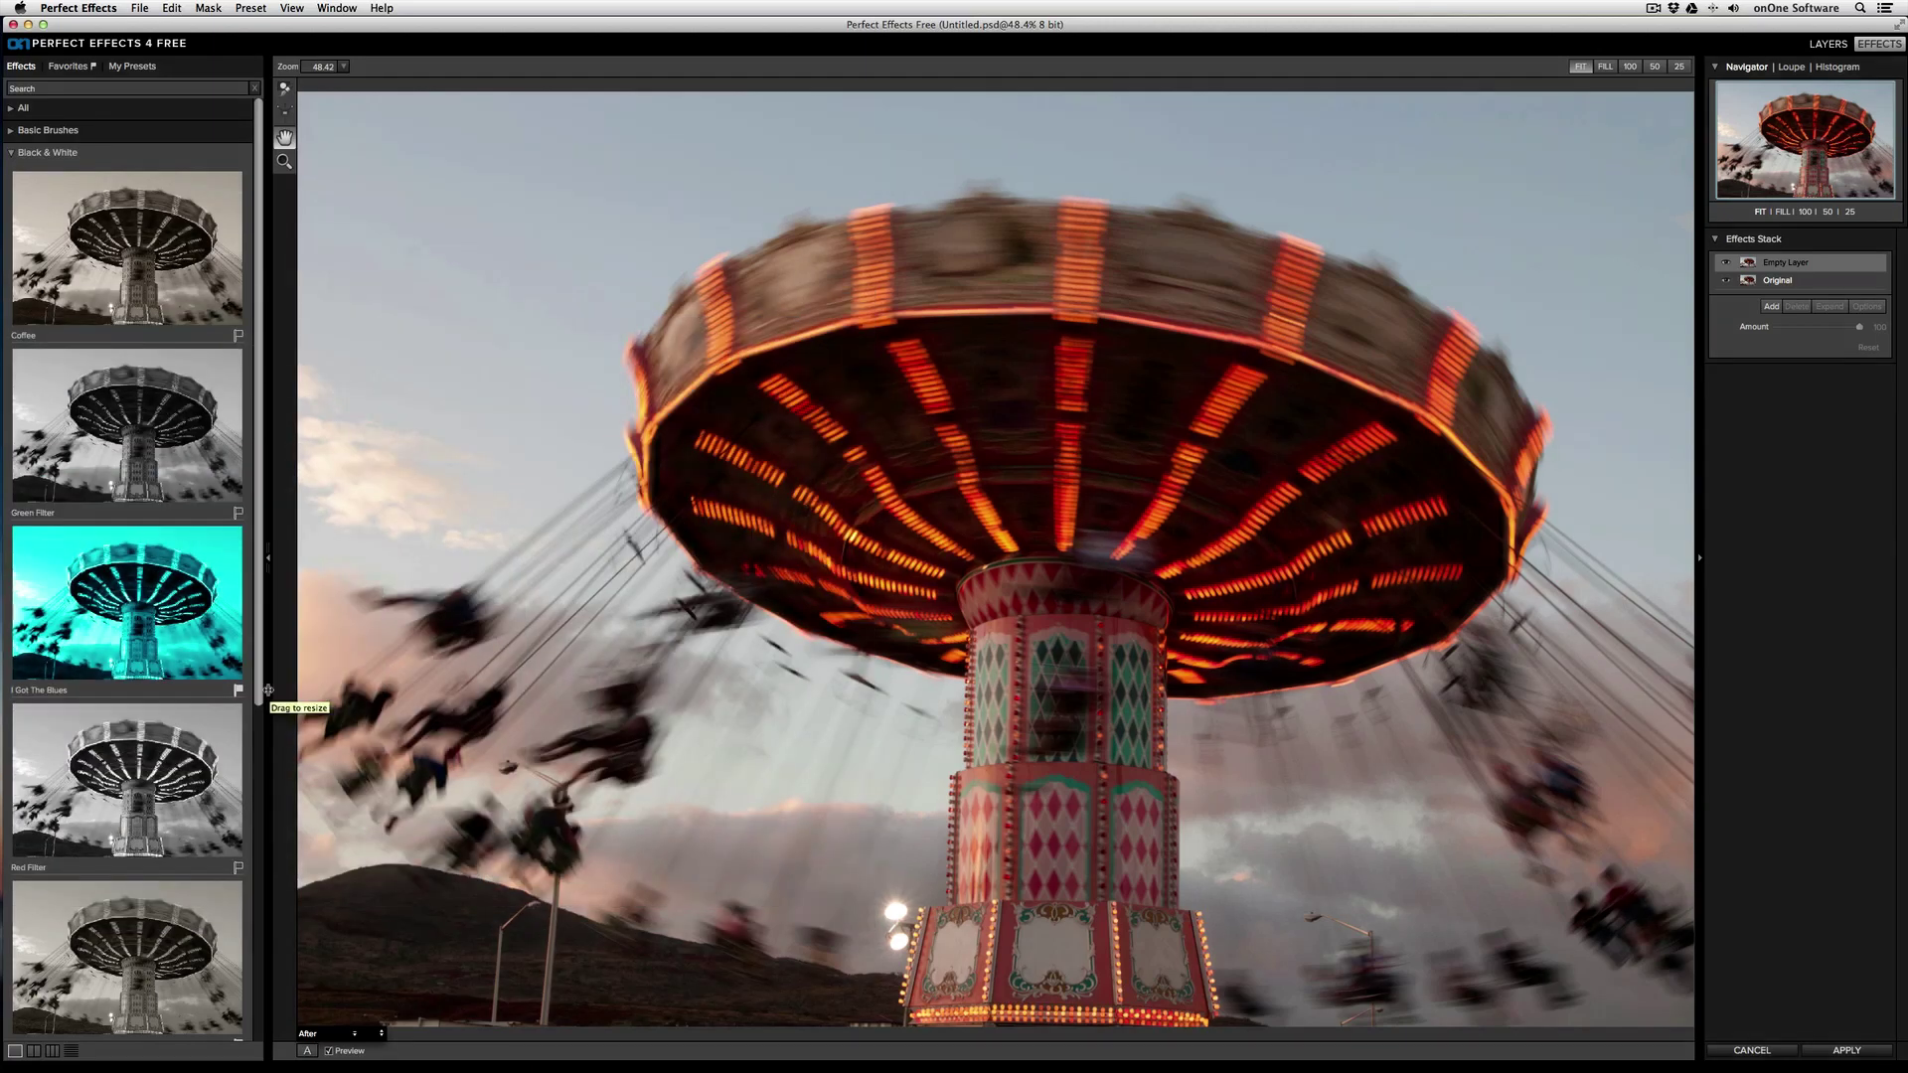
- Glance at Favorites, return to Effects, and apply the I Got The Blues preset
click(78, 67)
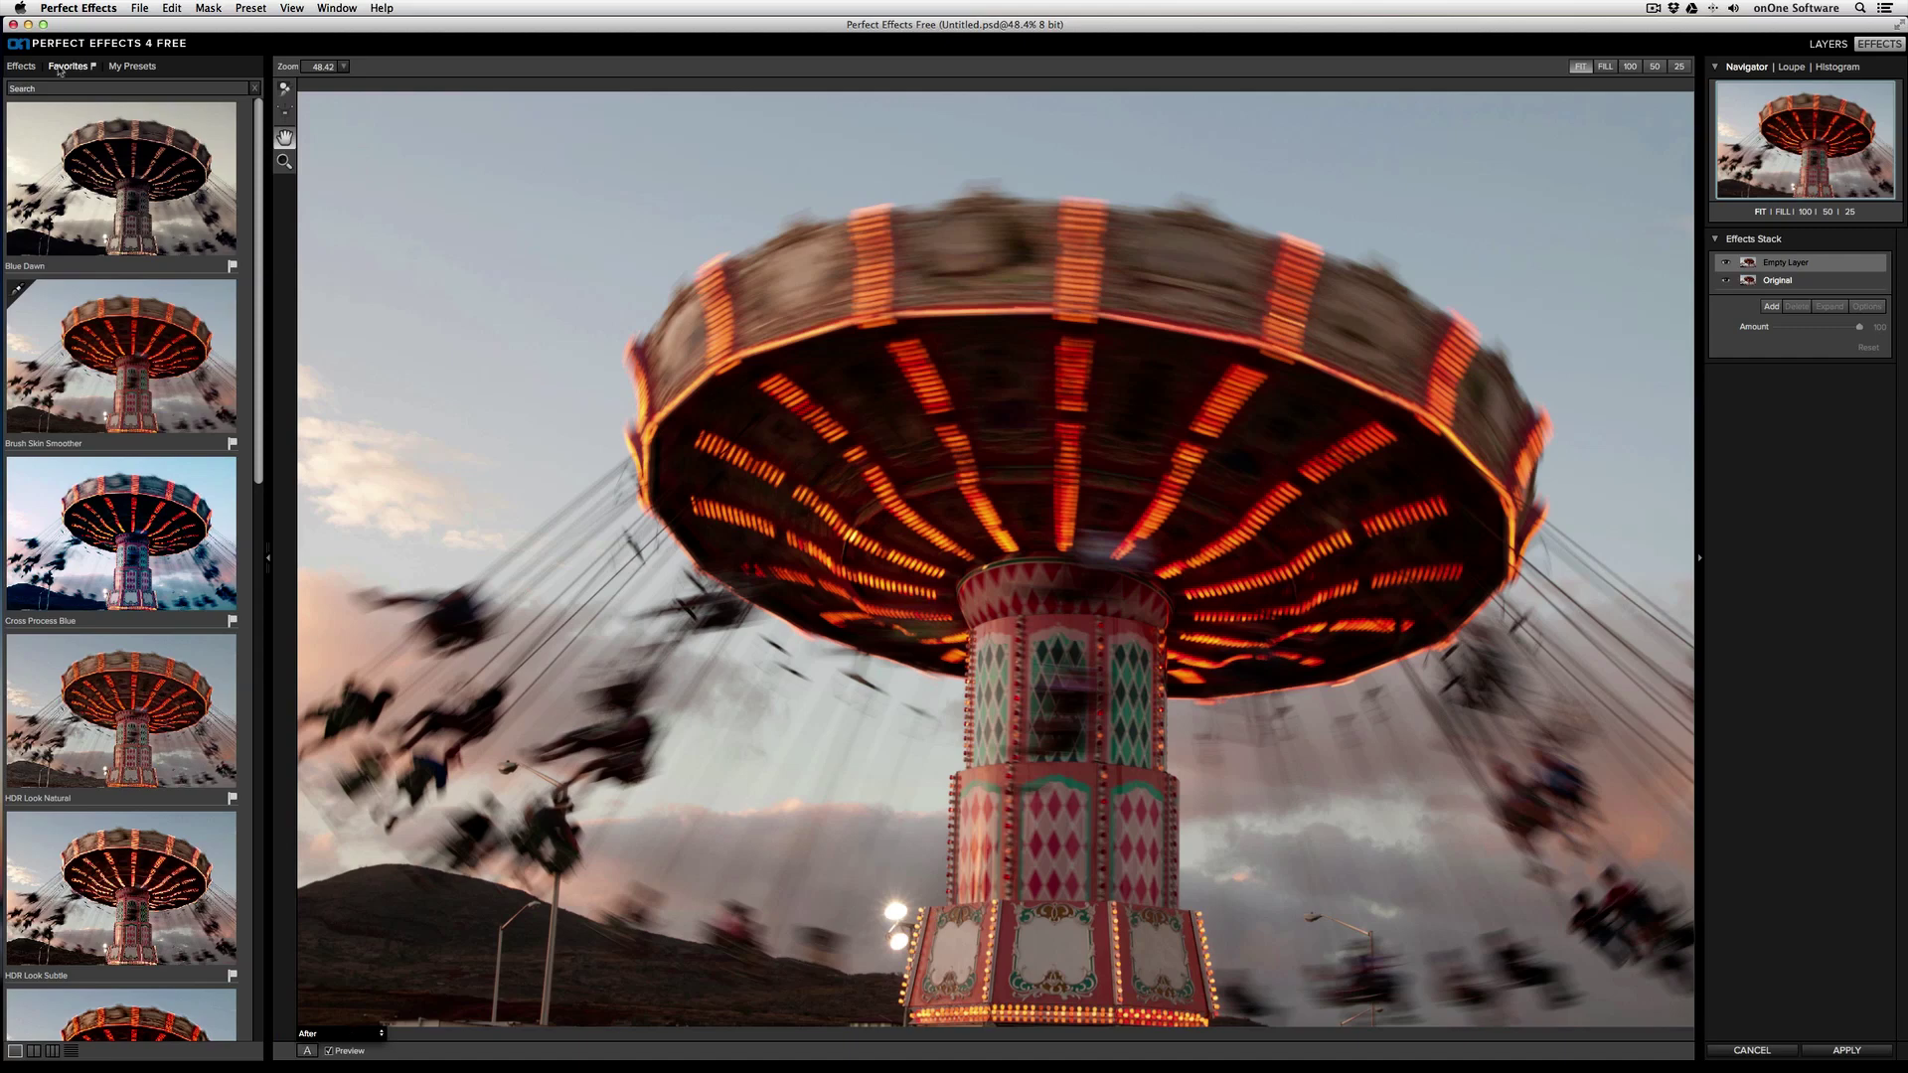
click(36, 67)
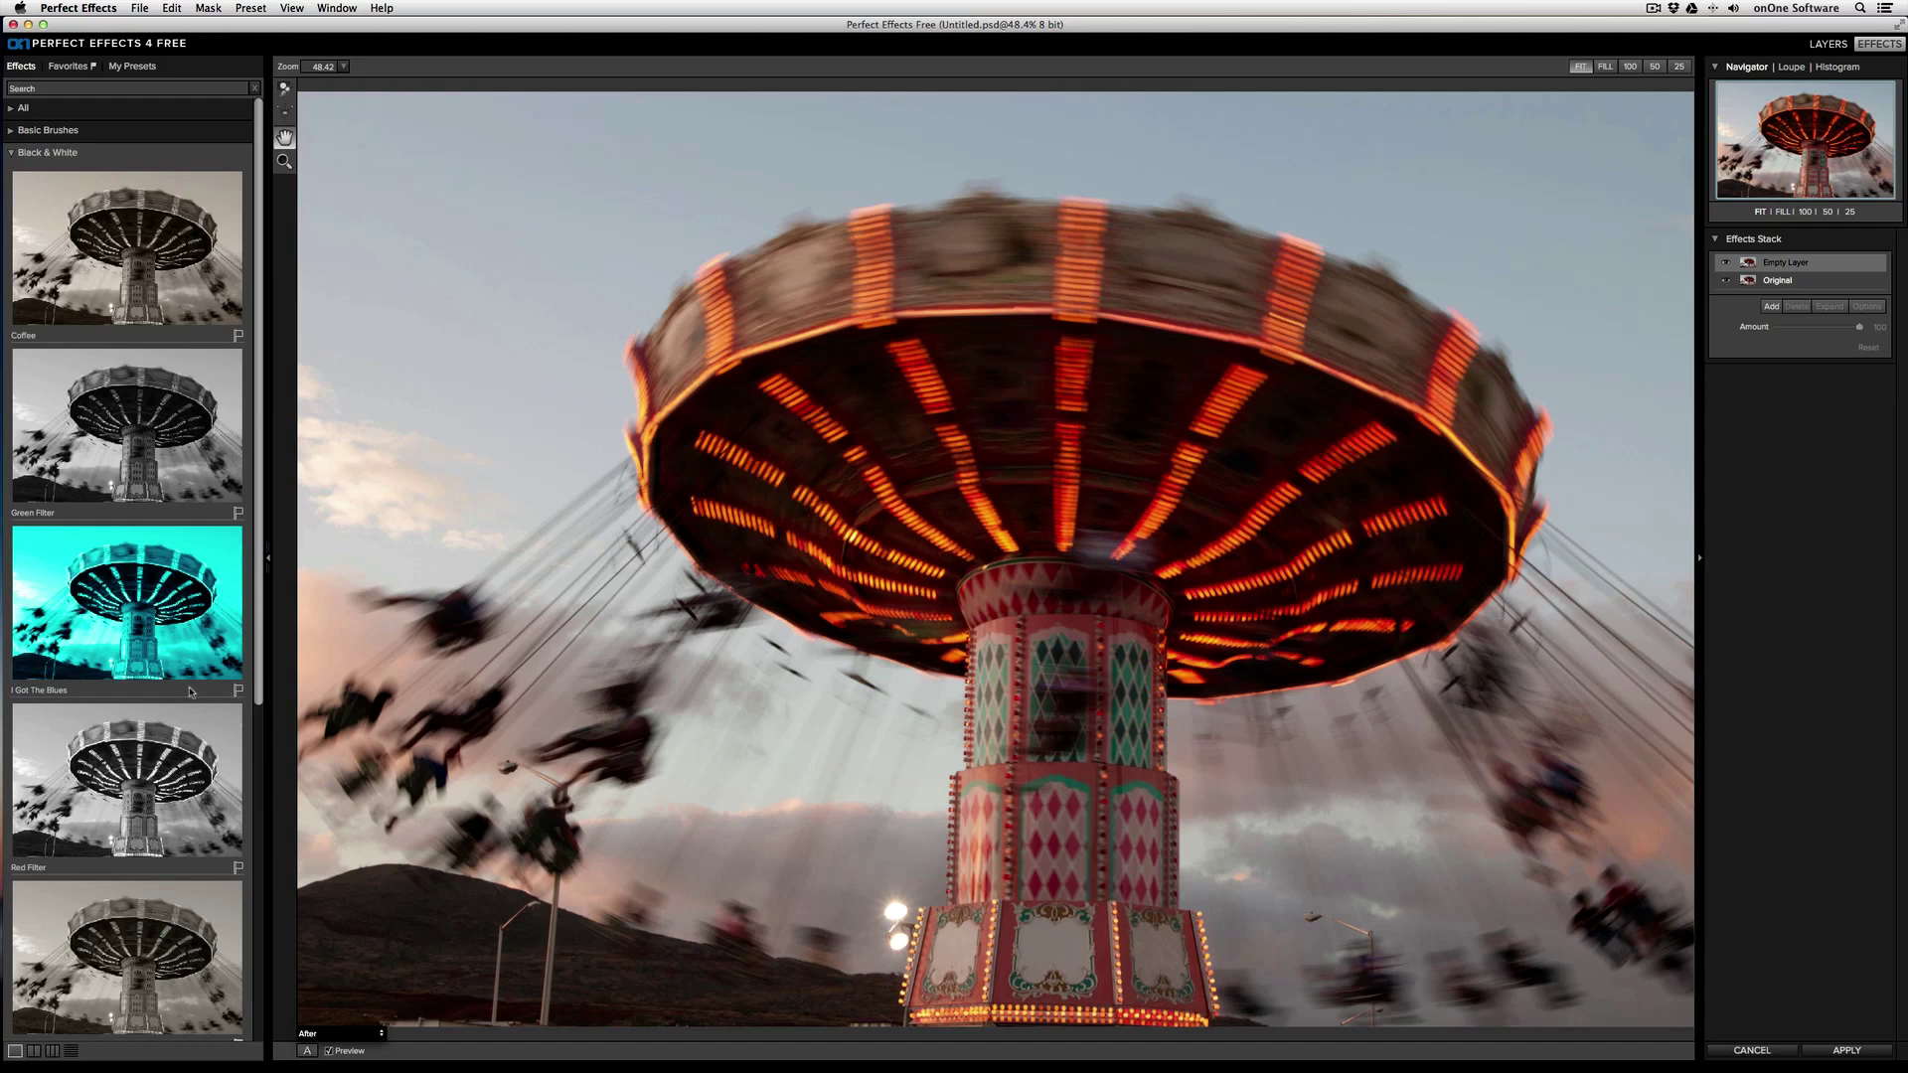
click(198, 638)
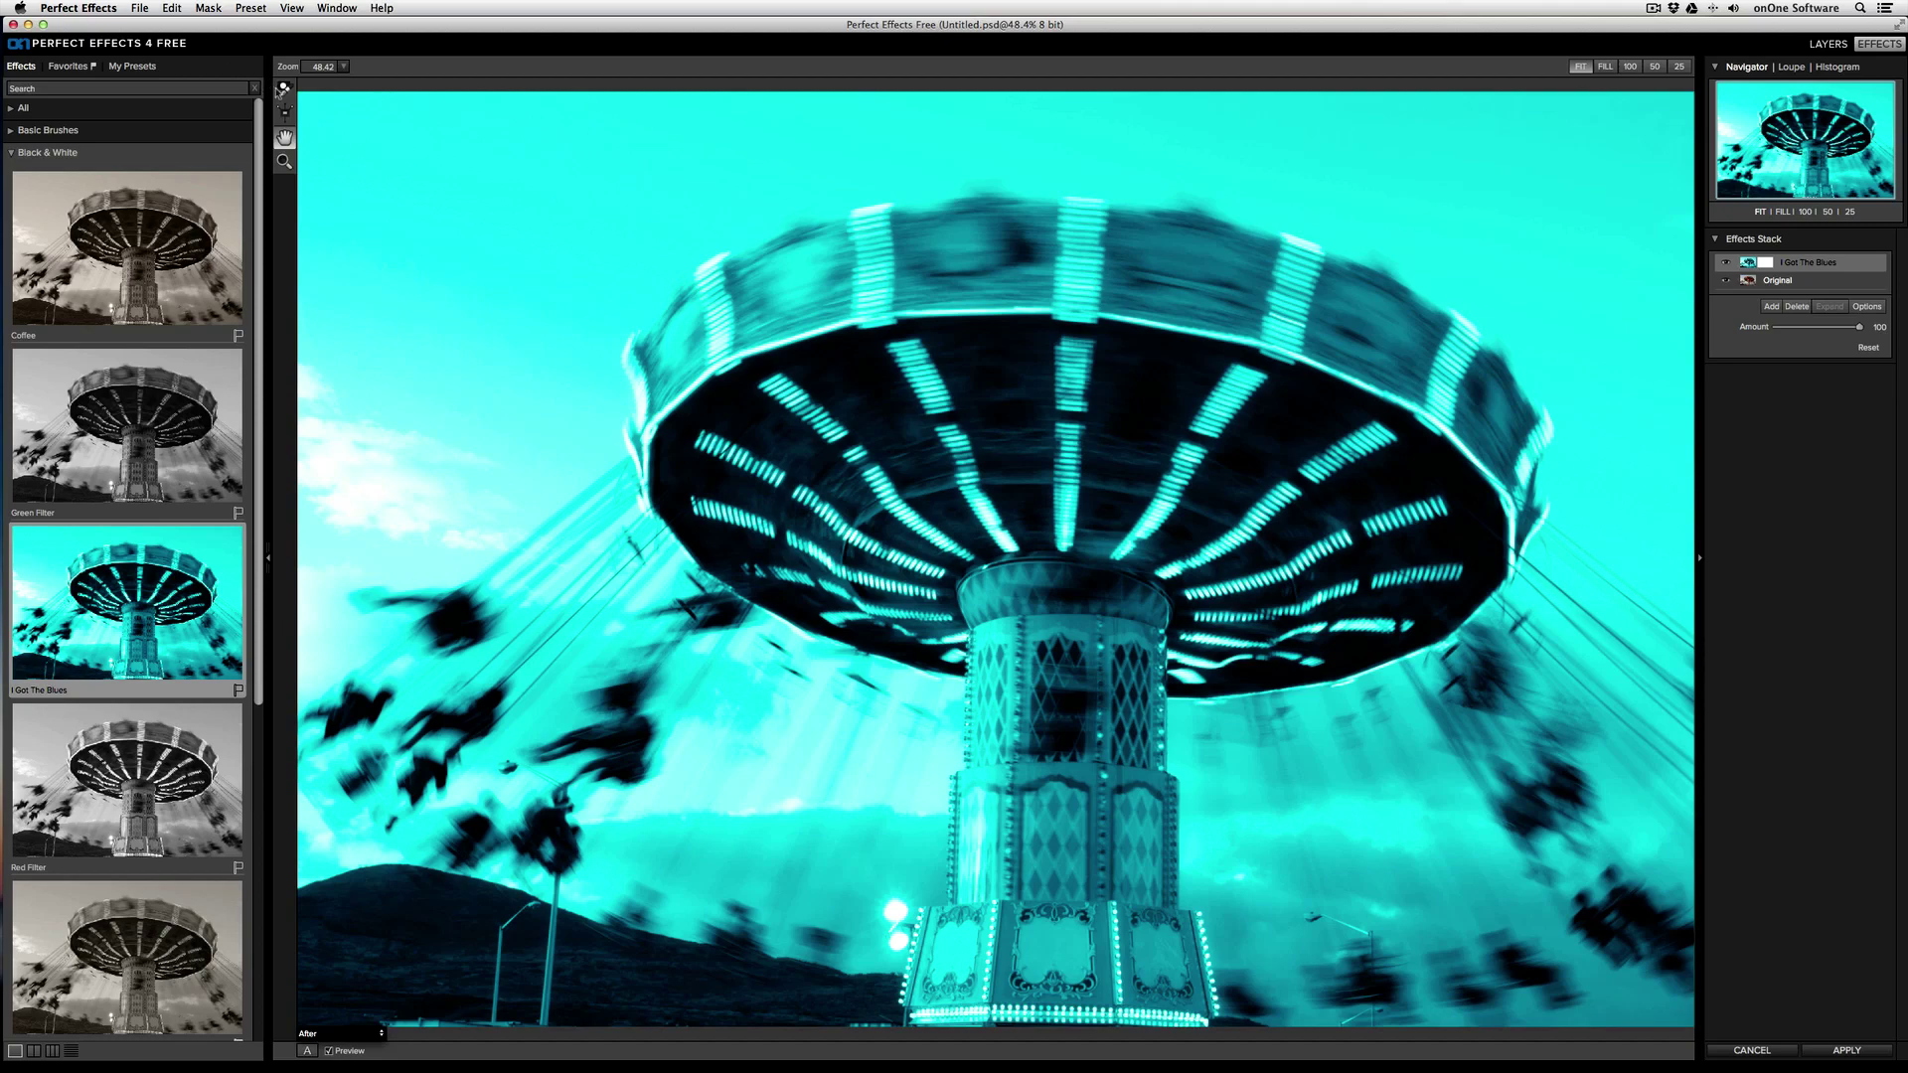
- With the Masking Brush, paint the effect out of the upper-left sky, then paint it back in
click(283, 89)
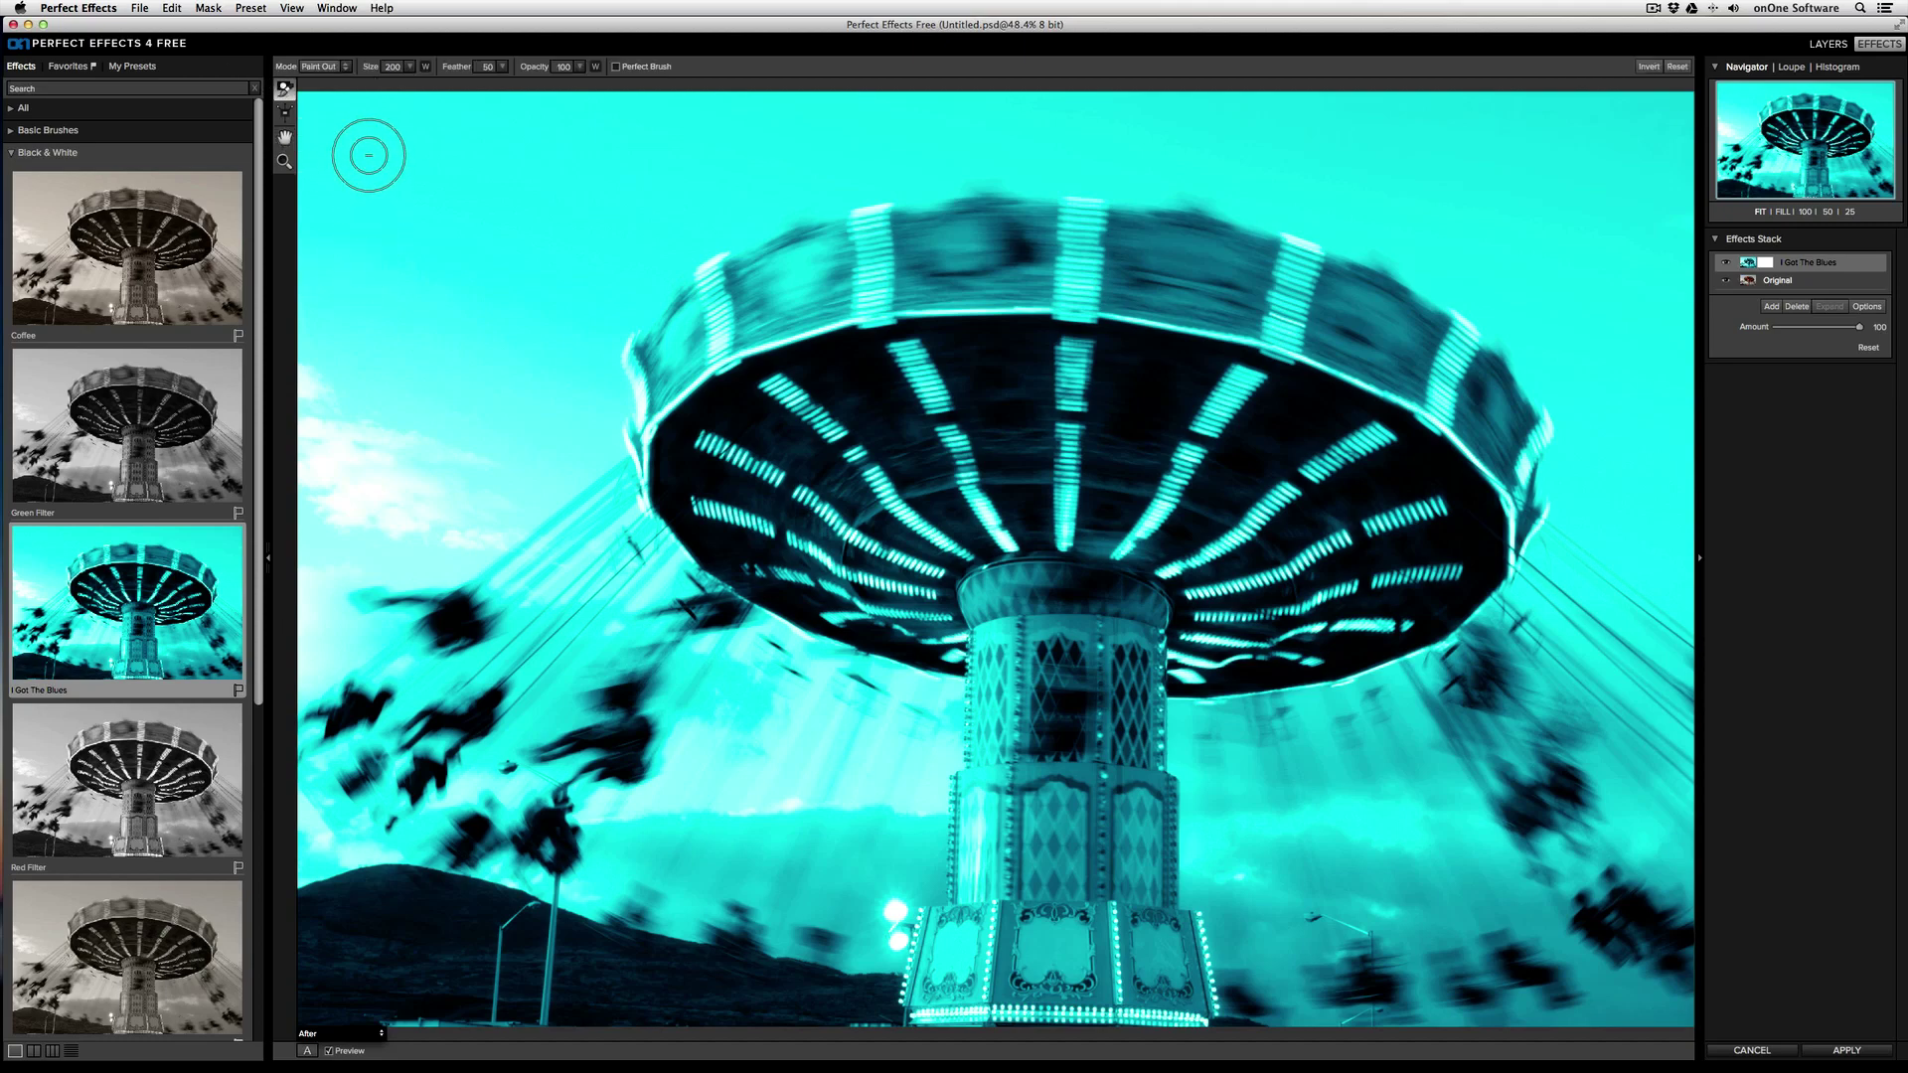
mouse_move(367, 158)
mouse_down()
mouse_move(402, 277)
mouse_move(370, 350)
mouse_up()
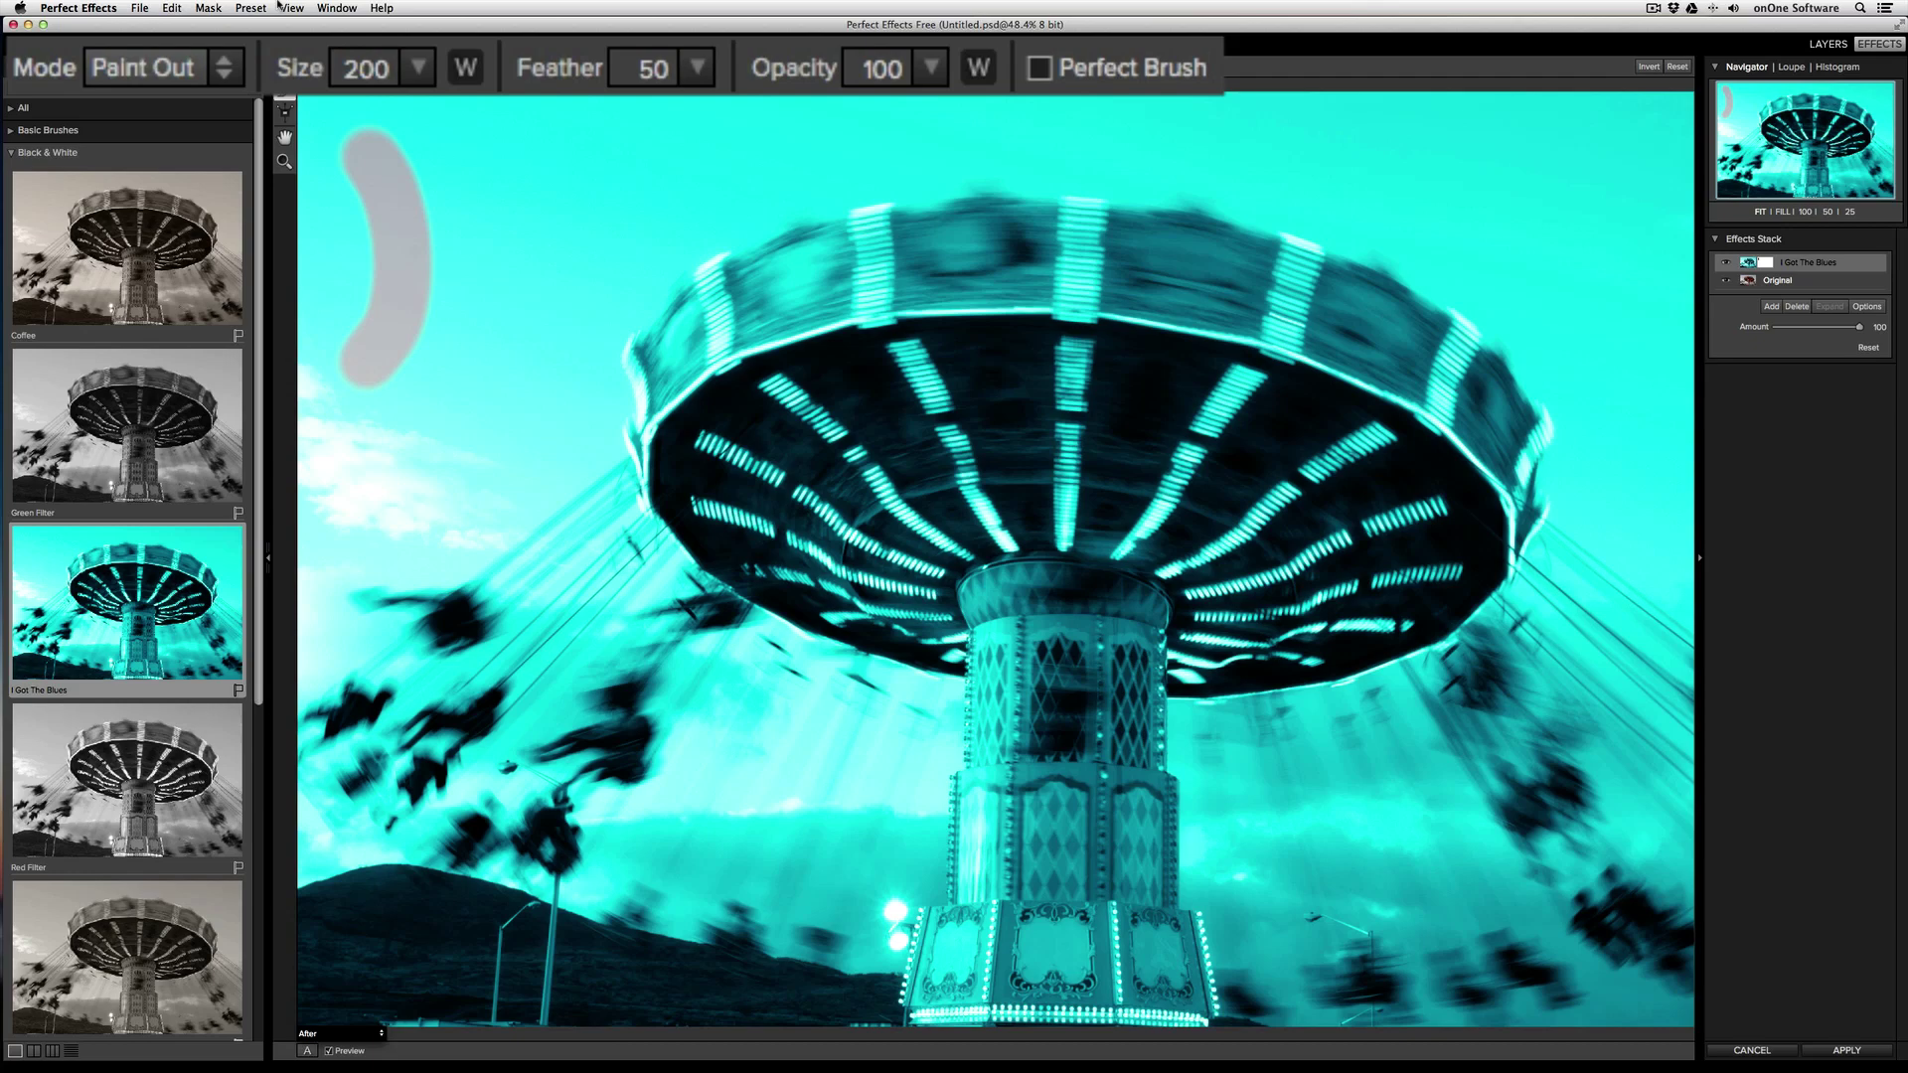
click(174, 81)
click(110, 93)
mouse_move(350, 148)
mouse_down()
mouse_move(400, 231)
mouse_move(361, 174)
mouse_move(388, 271)
mouse_move(359, 378)
mouse_move(383, 250)
mouse_move(404, 248)
mouse_move(409, 332)
mouse_up()
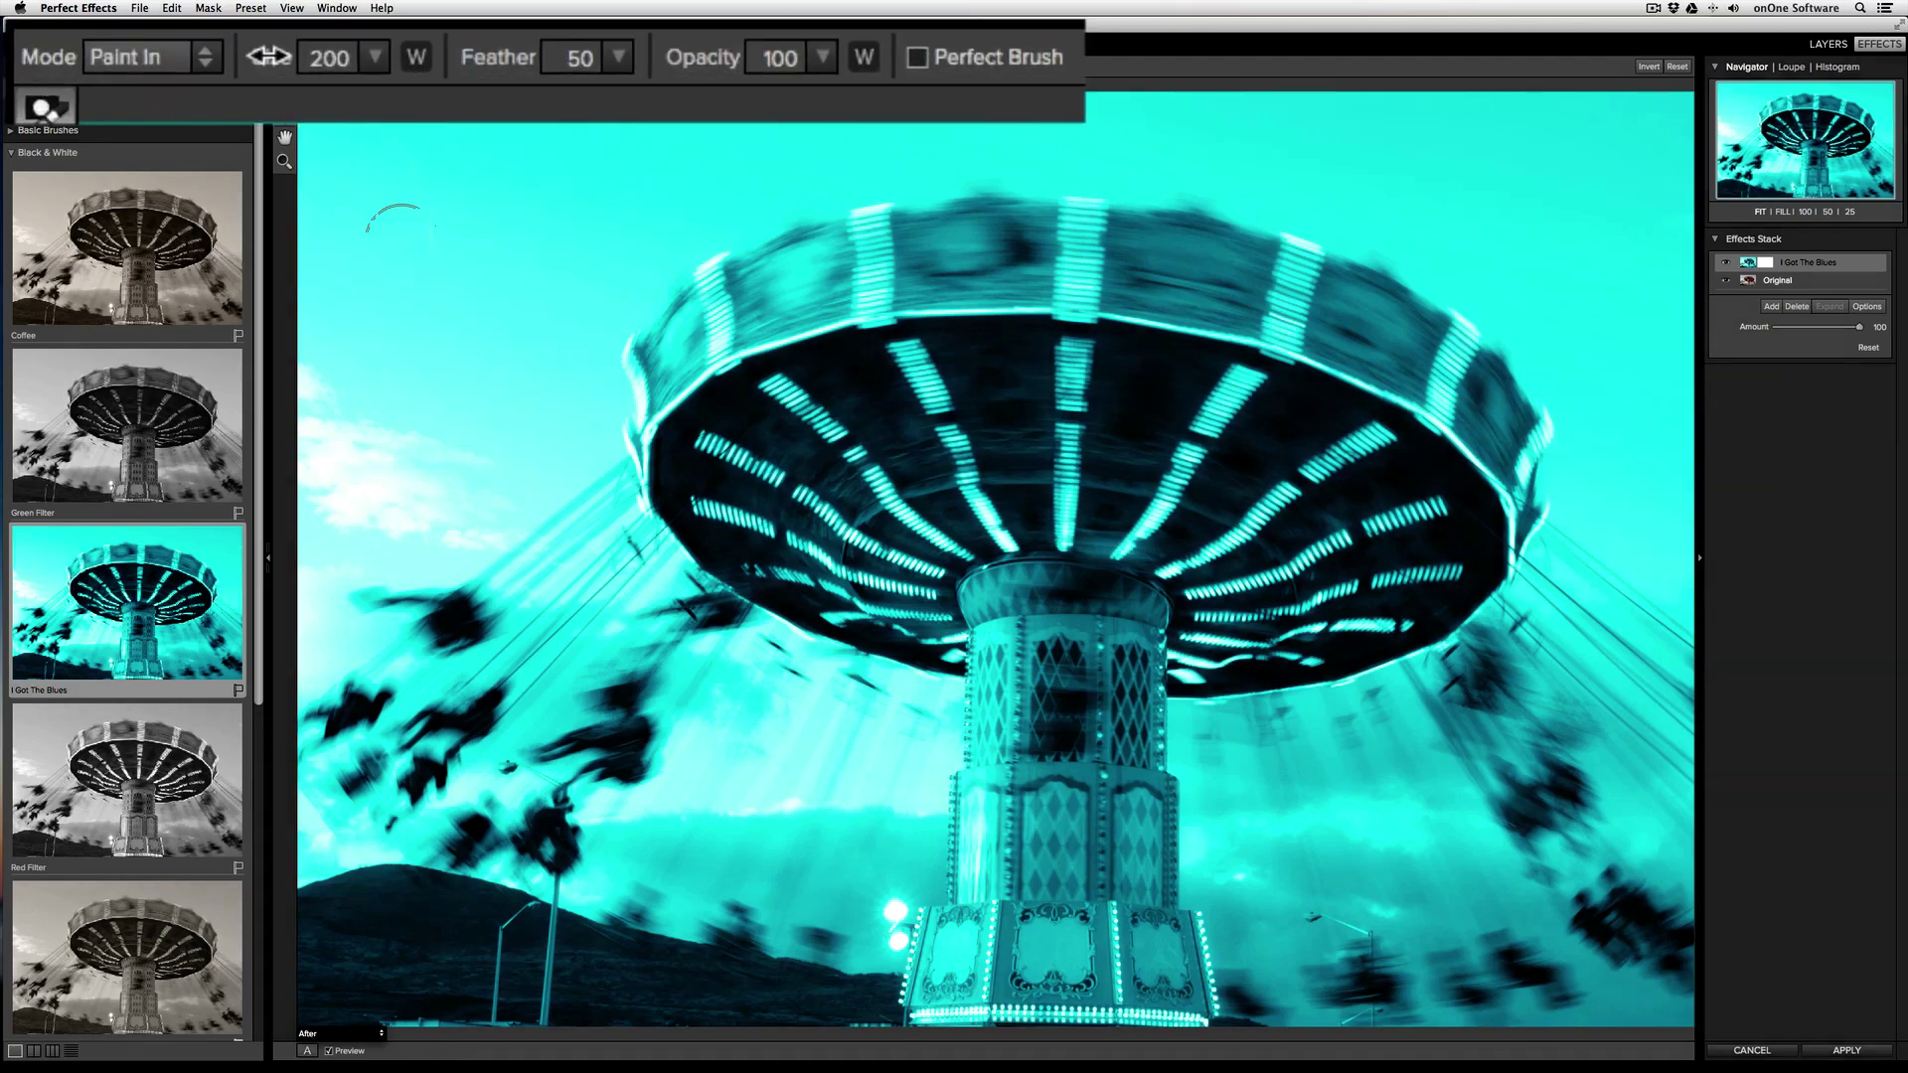
- Change the masking brush size from 100 to 250 to 300, toggling size pressure control on and off
click(384, 67)
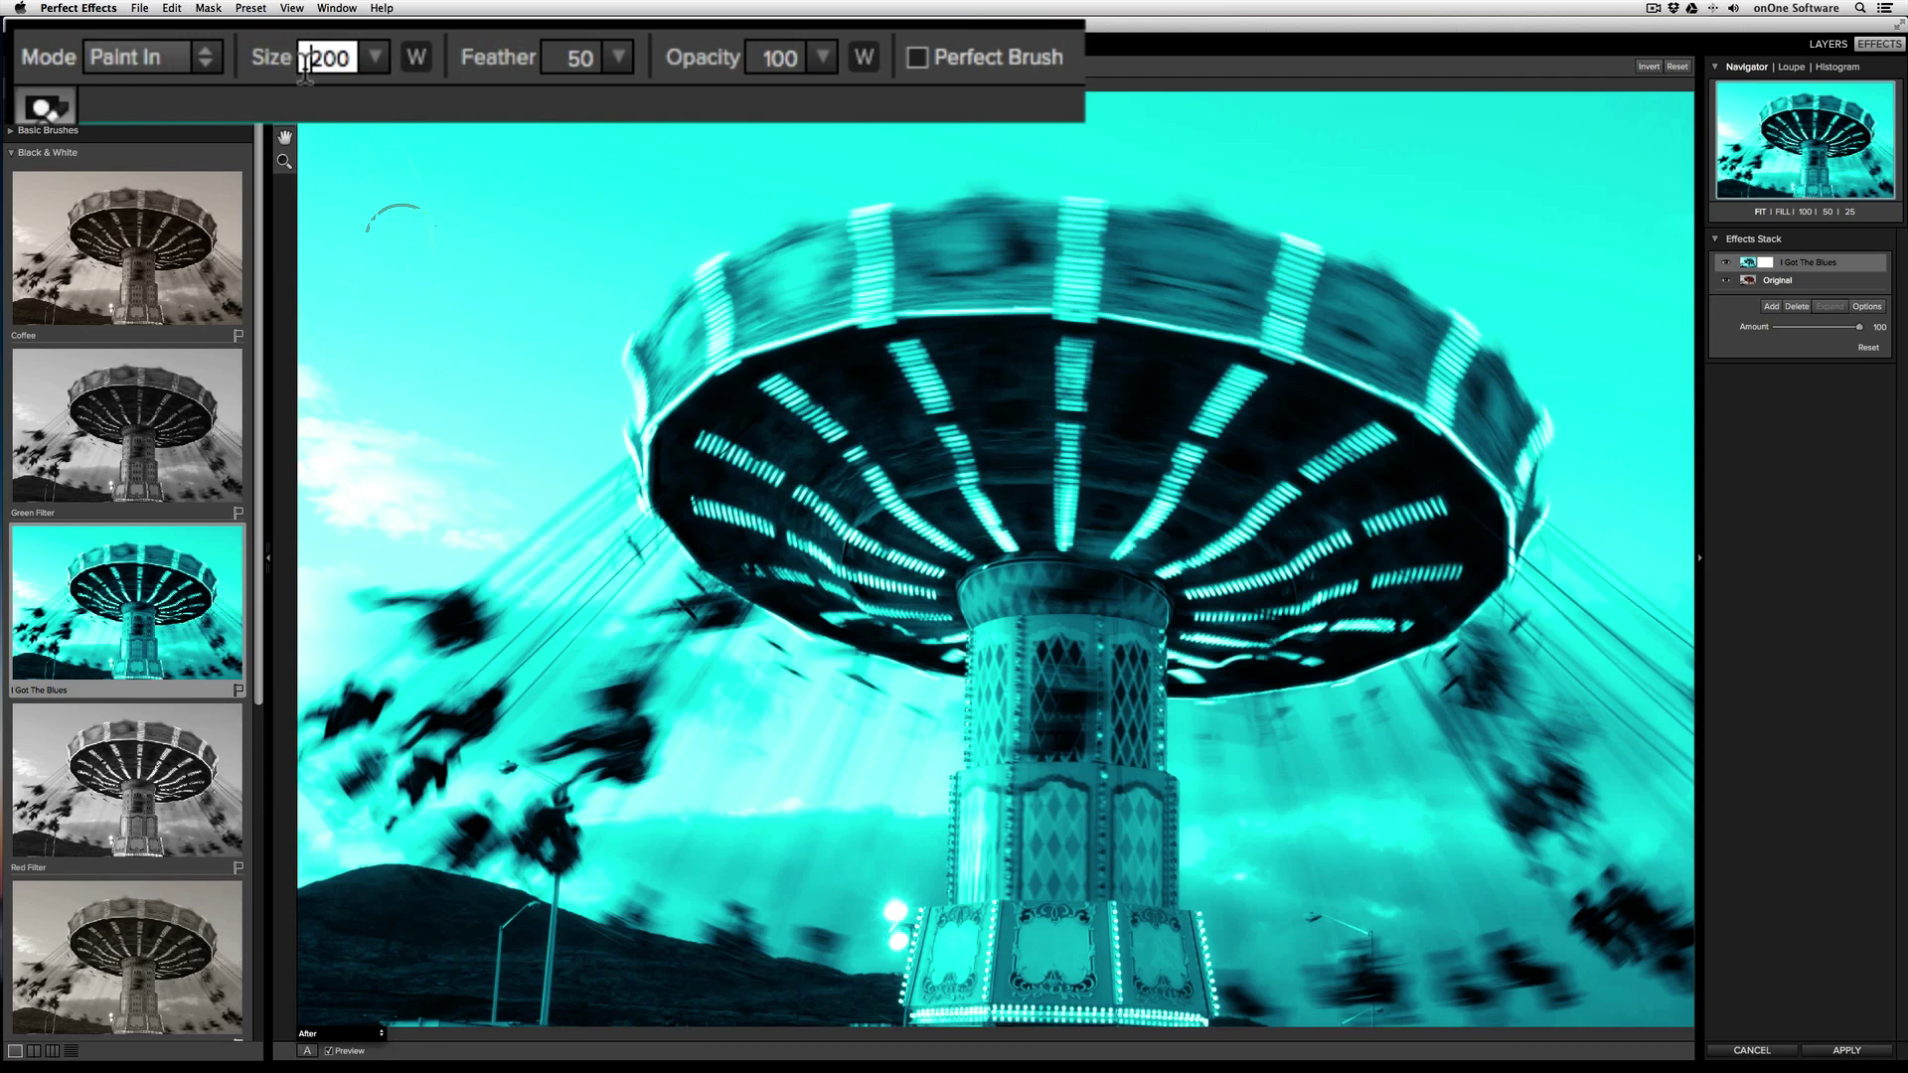
click(371, 66)
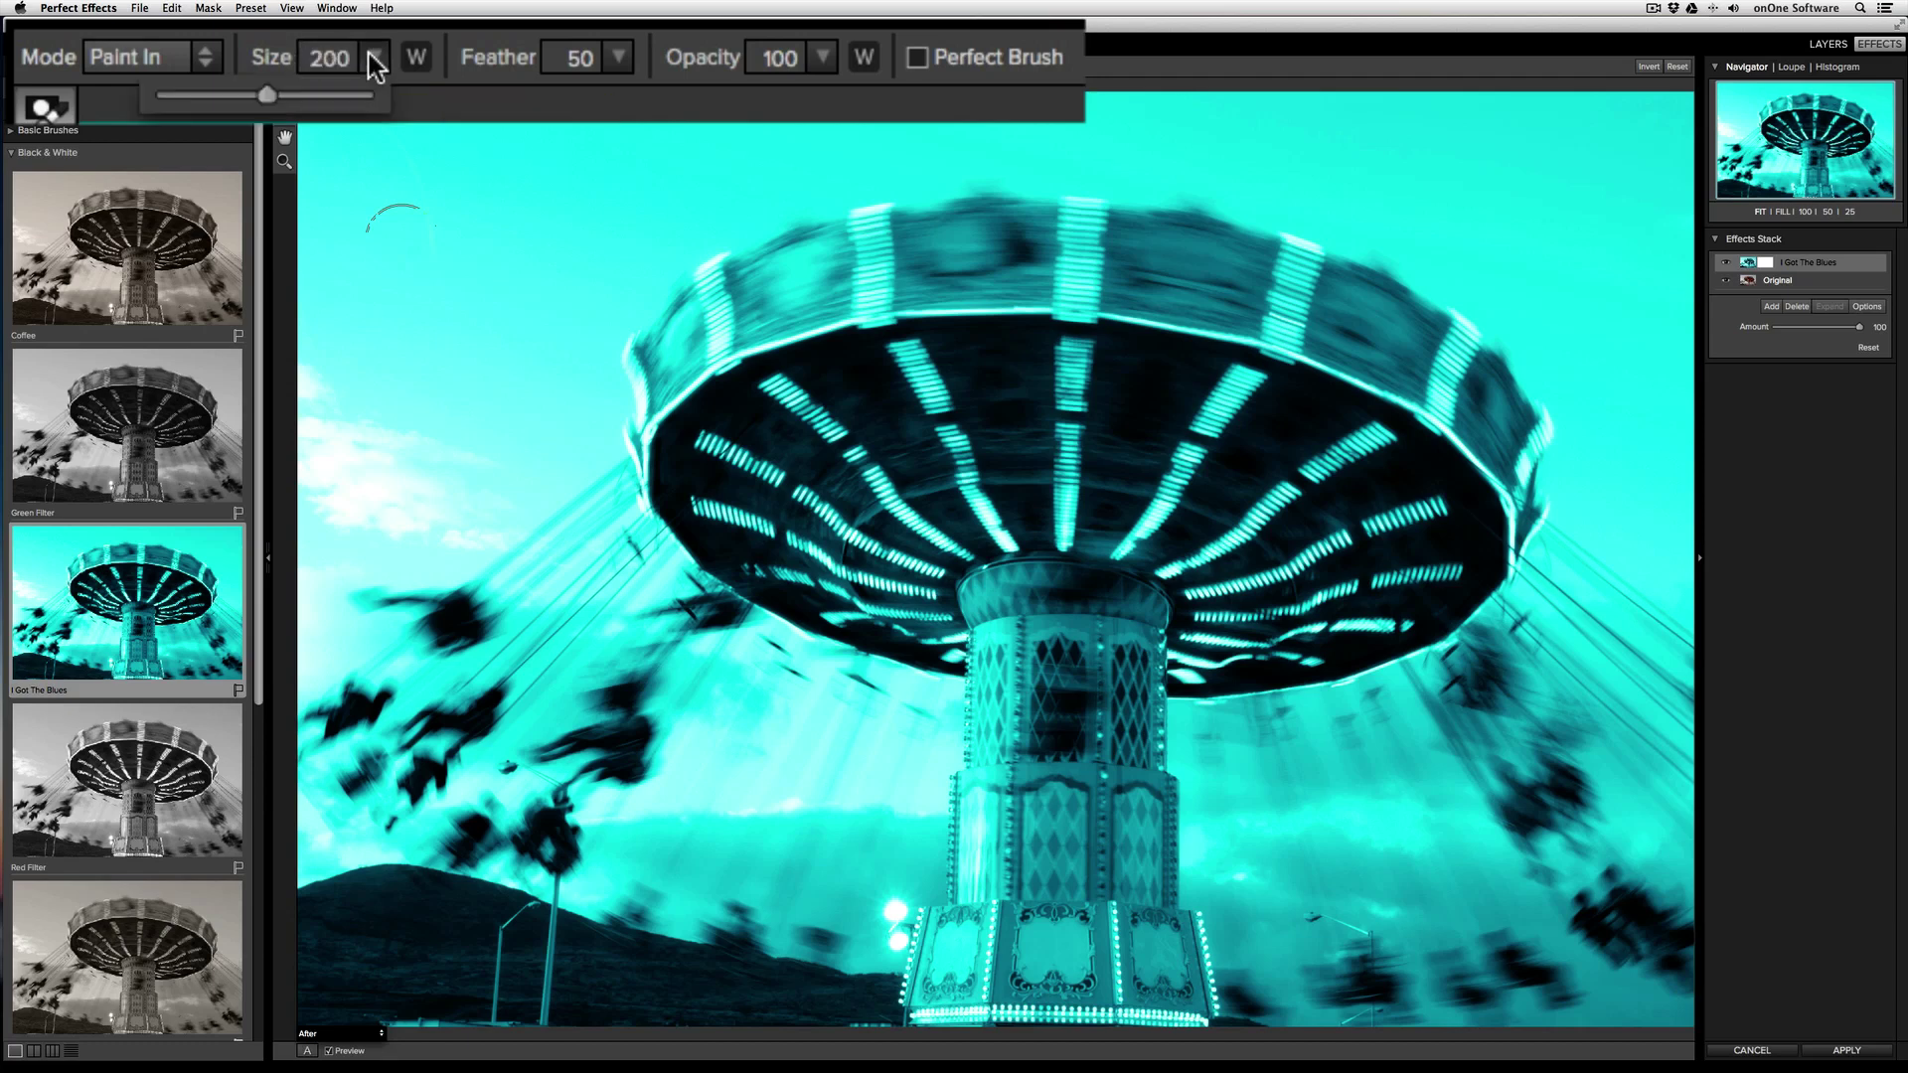
mouse_move(266, 96)
mouse_down()
mouse_move(221, 95)
mouse_move(279, 98)
mouse_move(260, 98)
mouse_up()
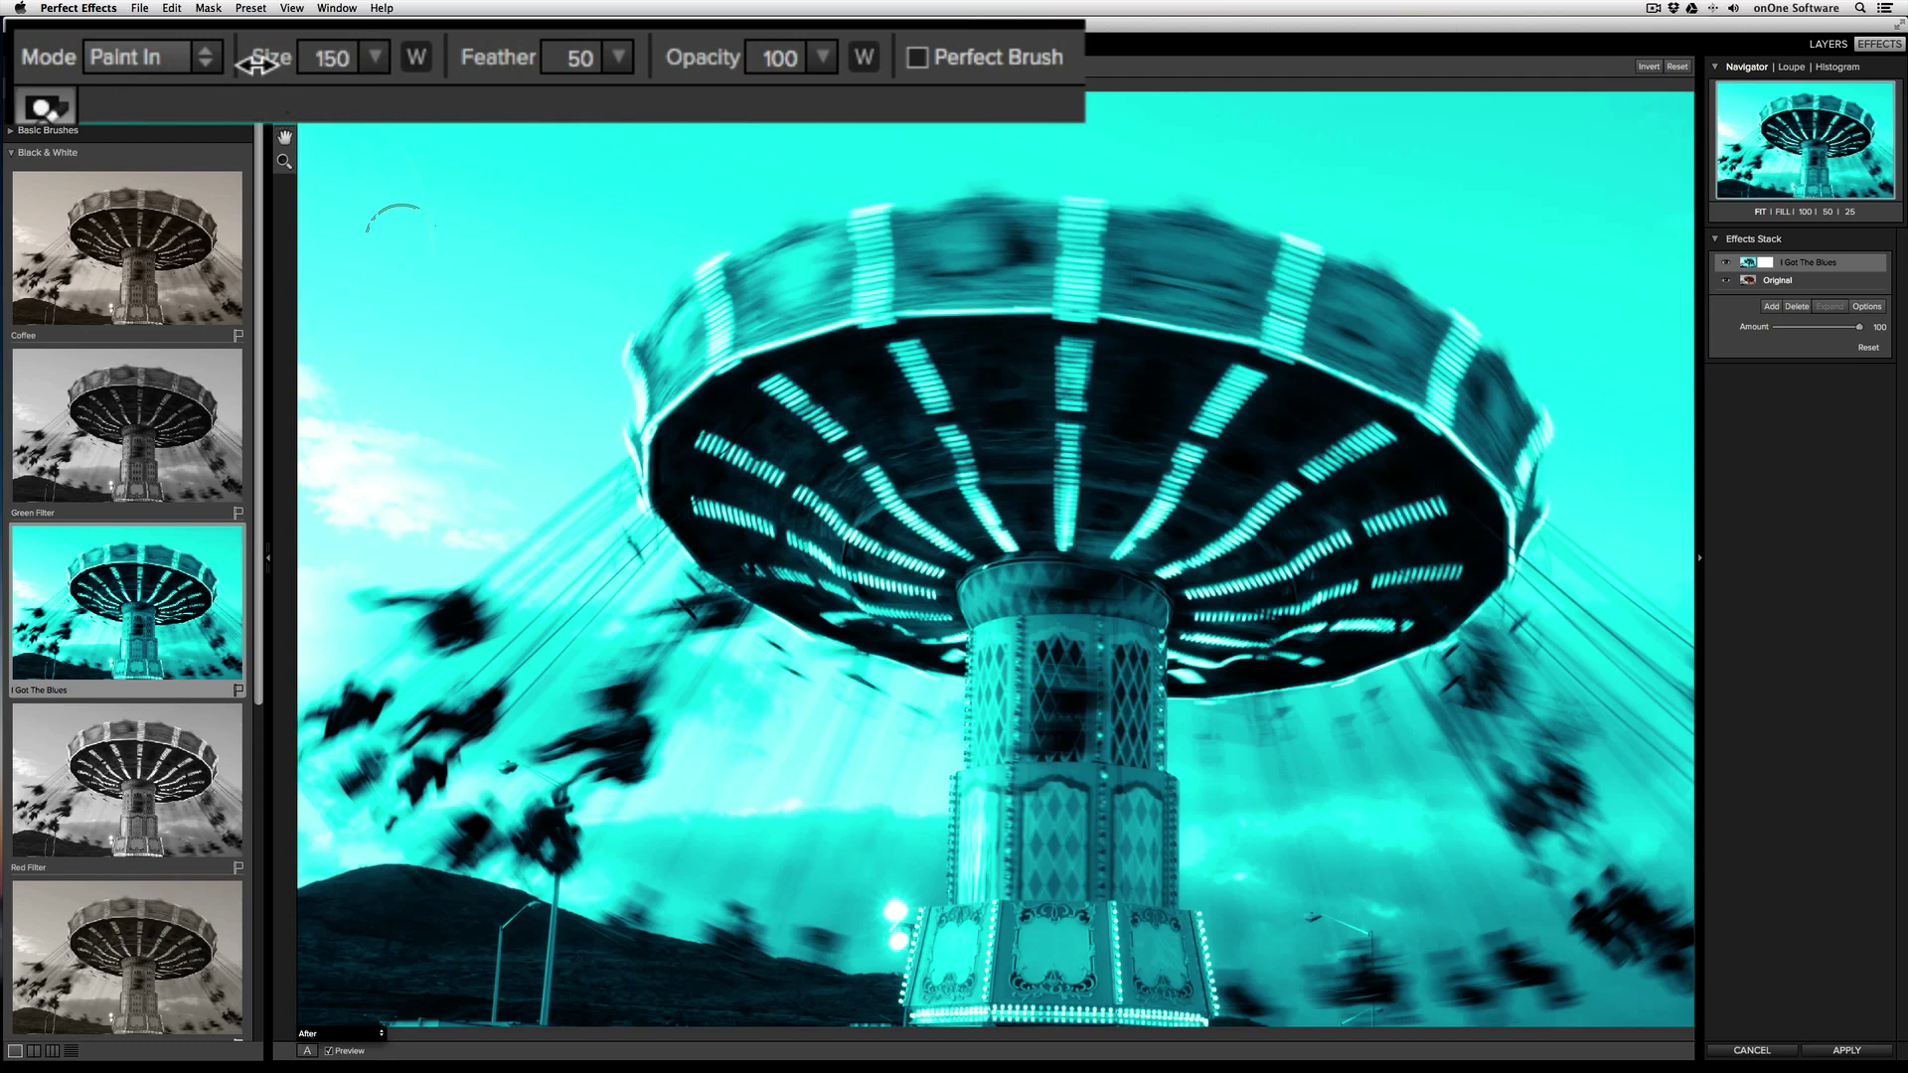
mouse_move(257, 68)
mouse_down()
mouse_move(283, 64)
mouse_move(254, 62)
mouse_up()
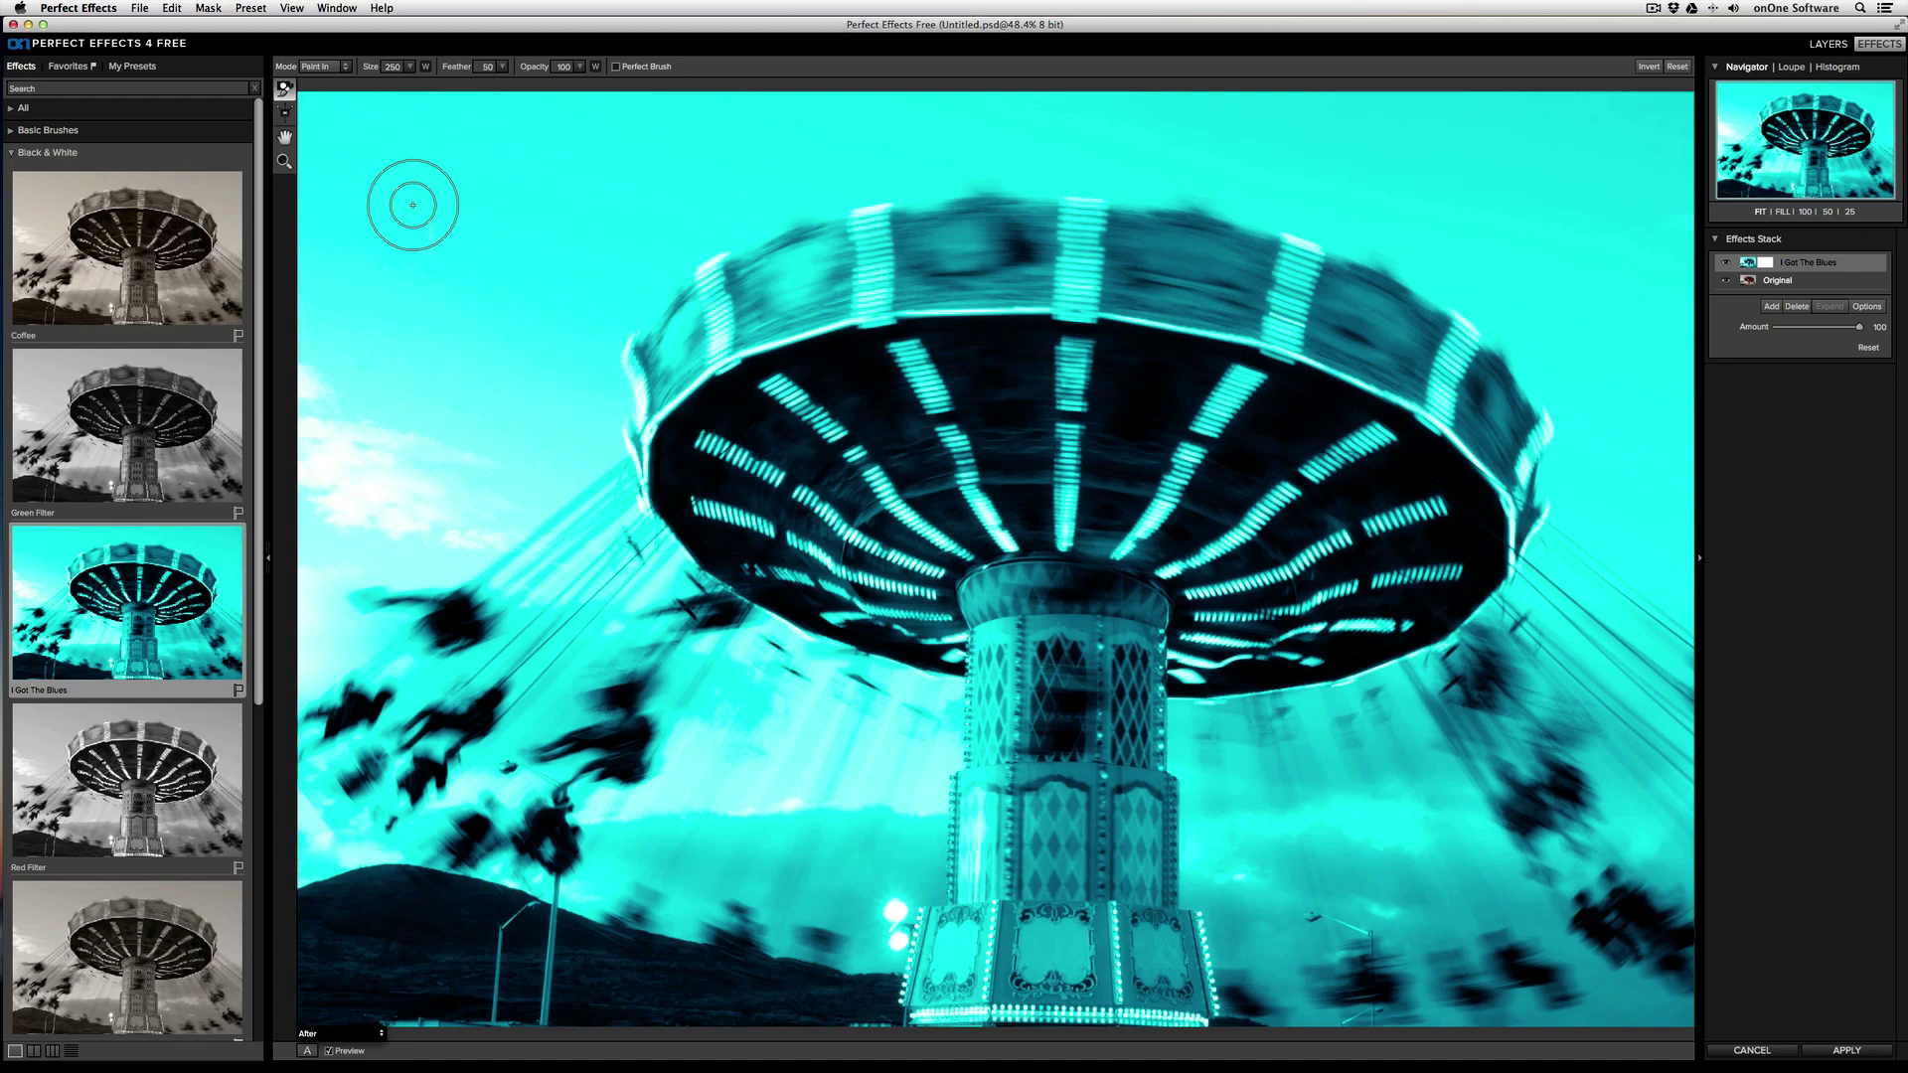
key(bracketright)
key(bracketright)
key(bracketright)
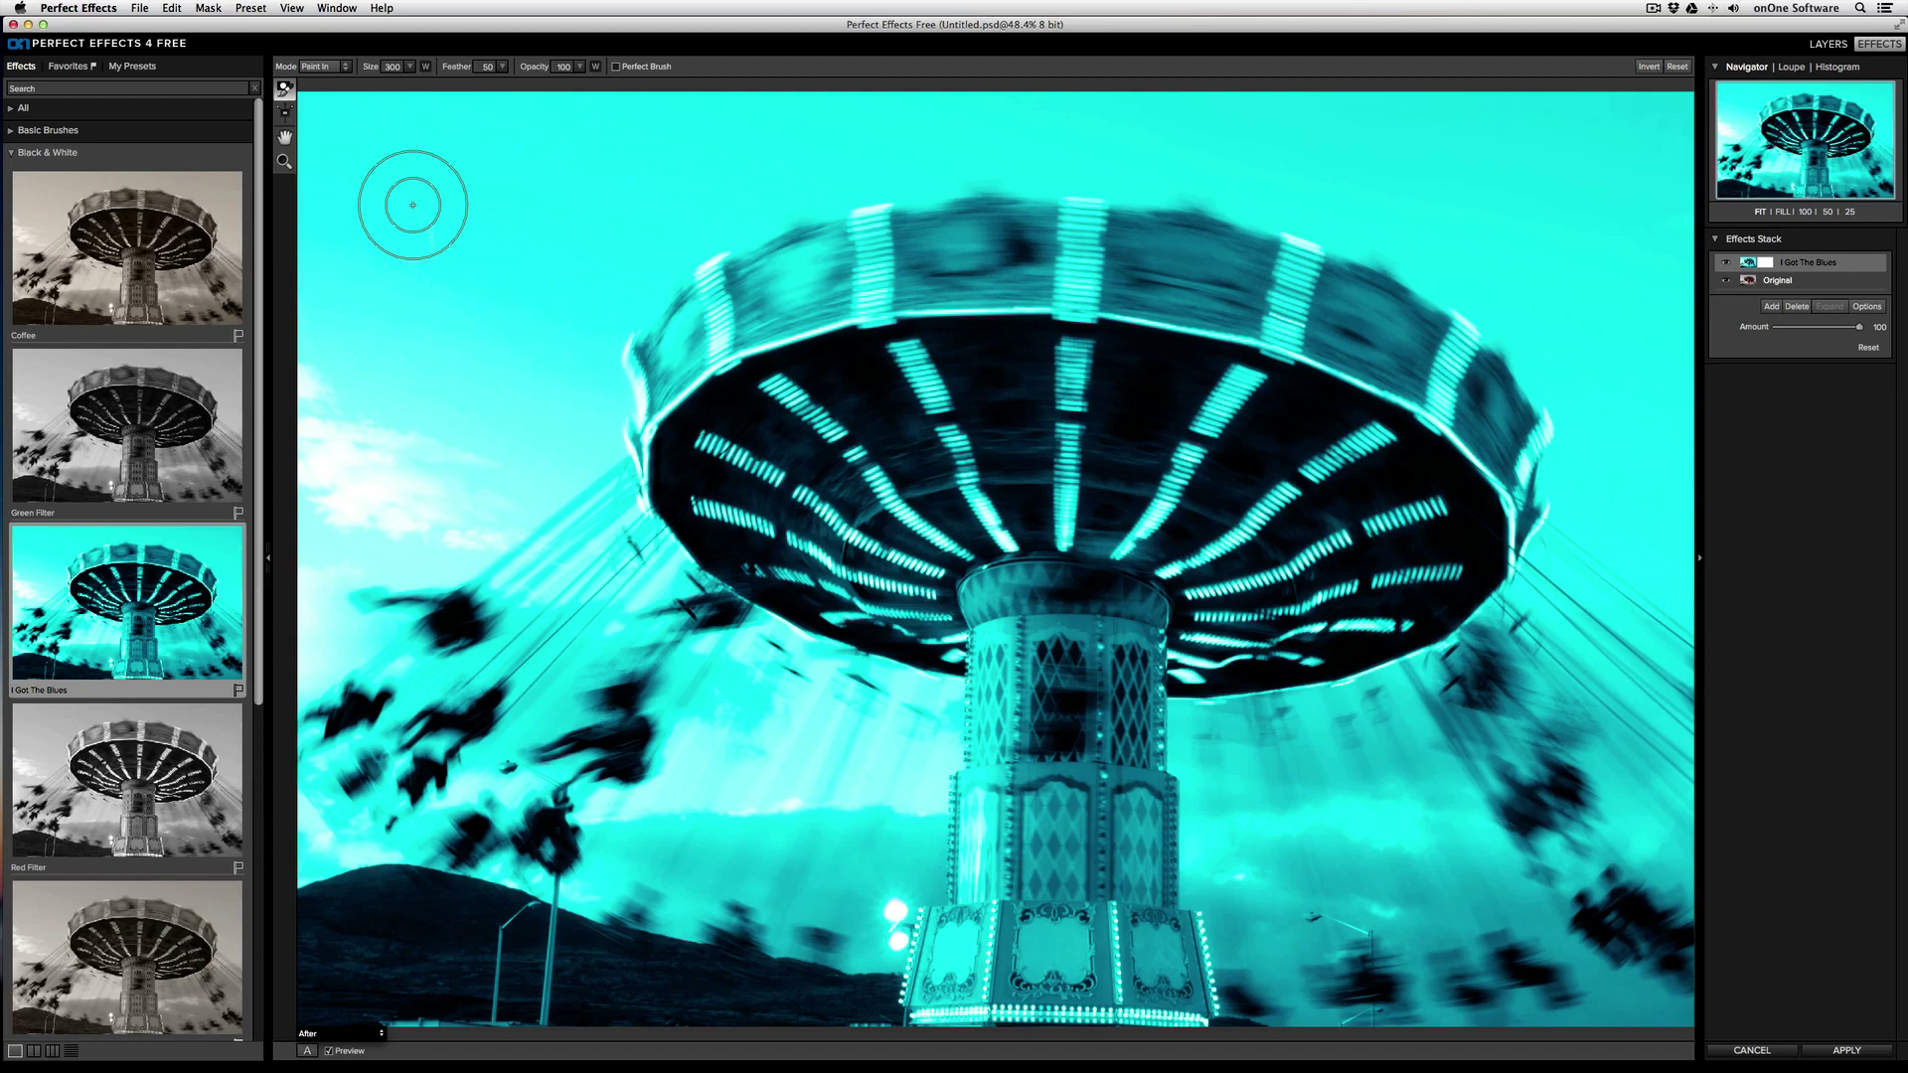
click(425, 67)
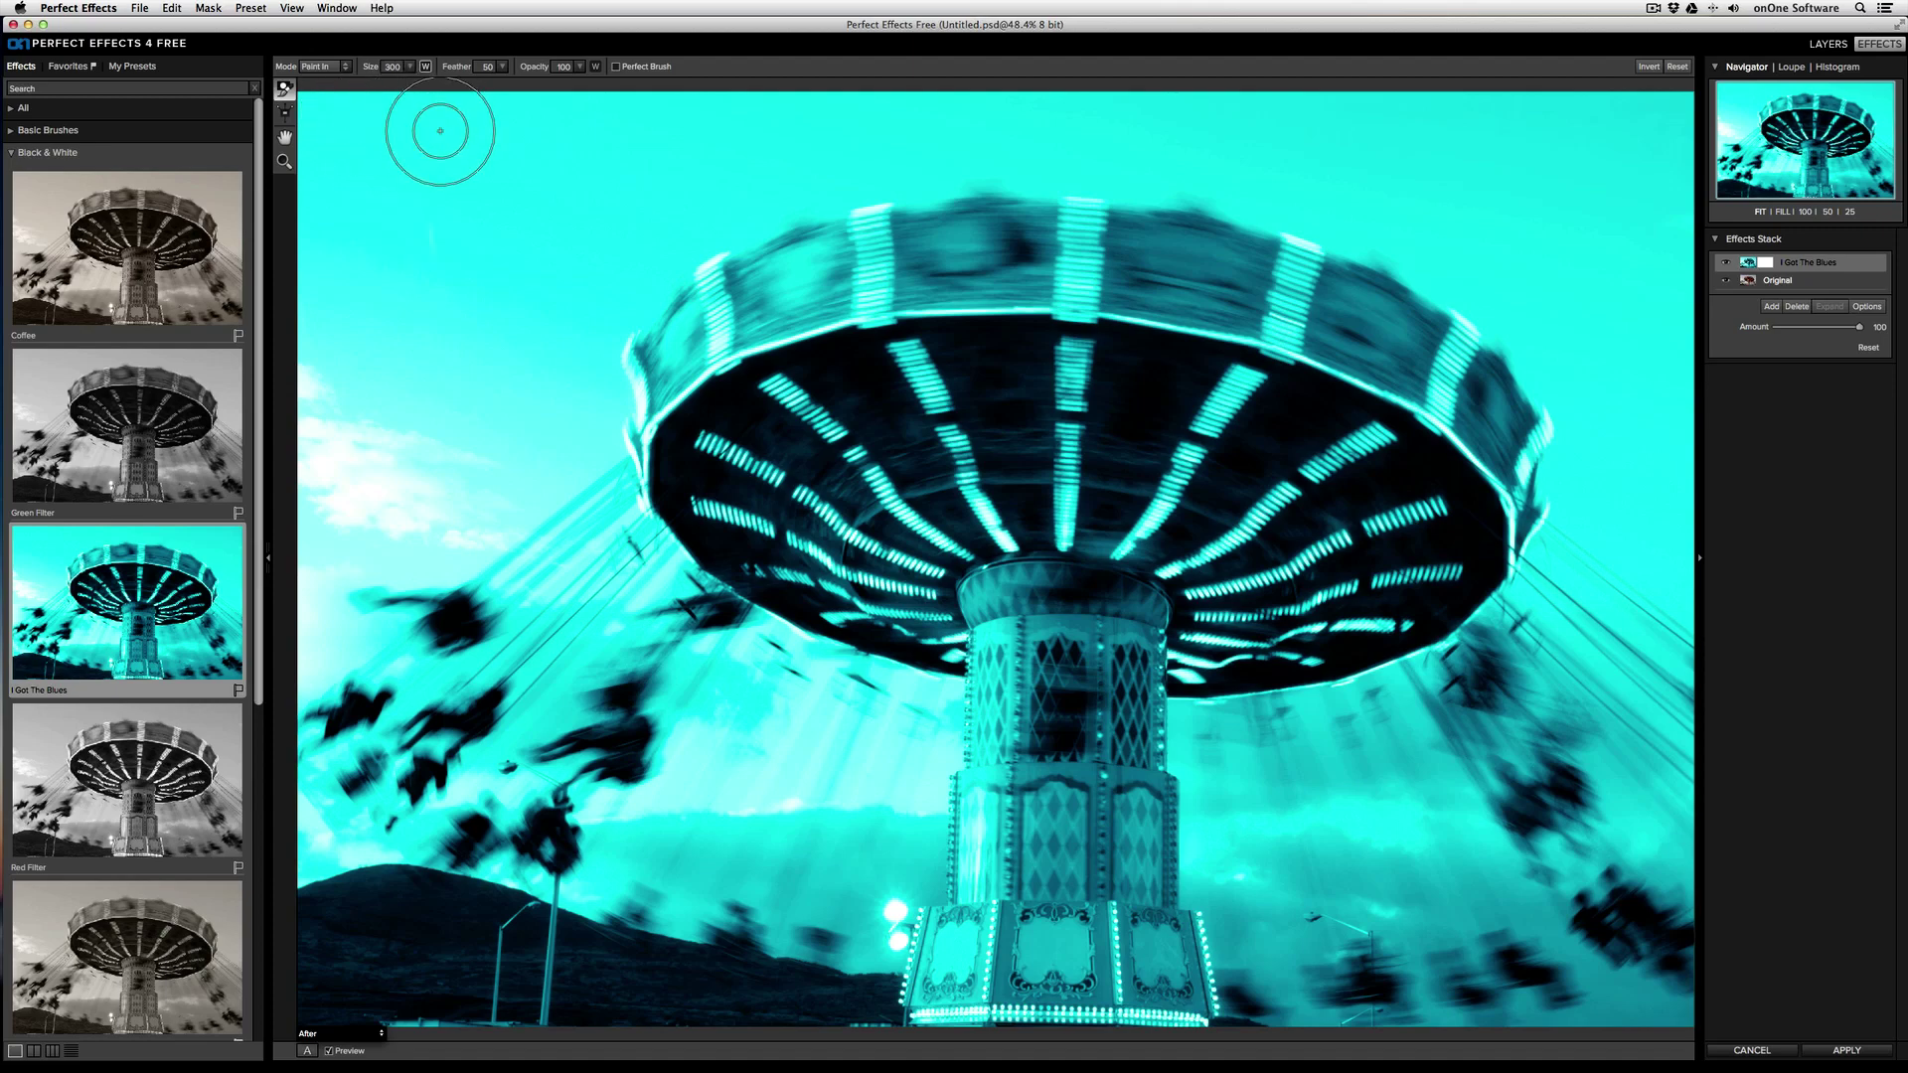
click(426, 66)
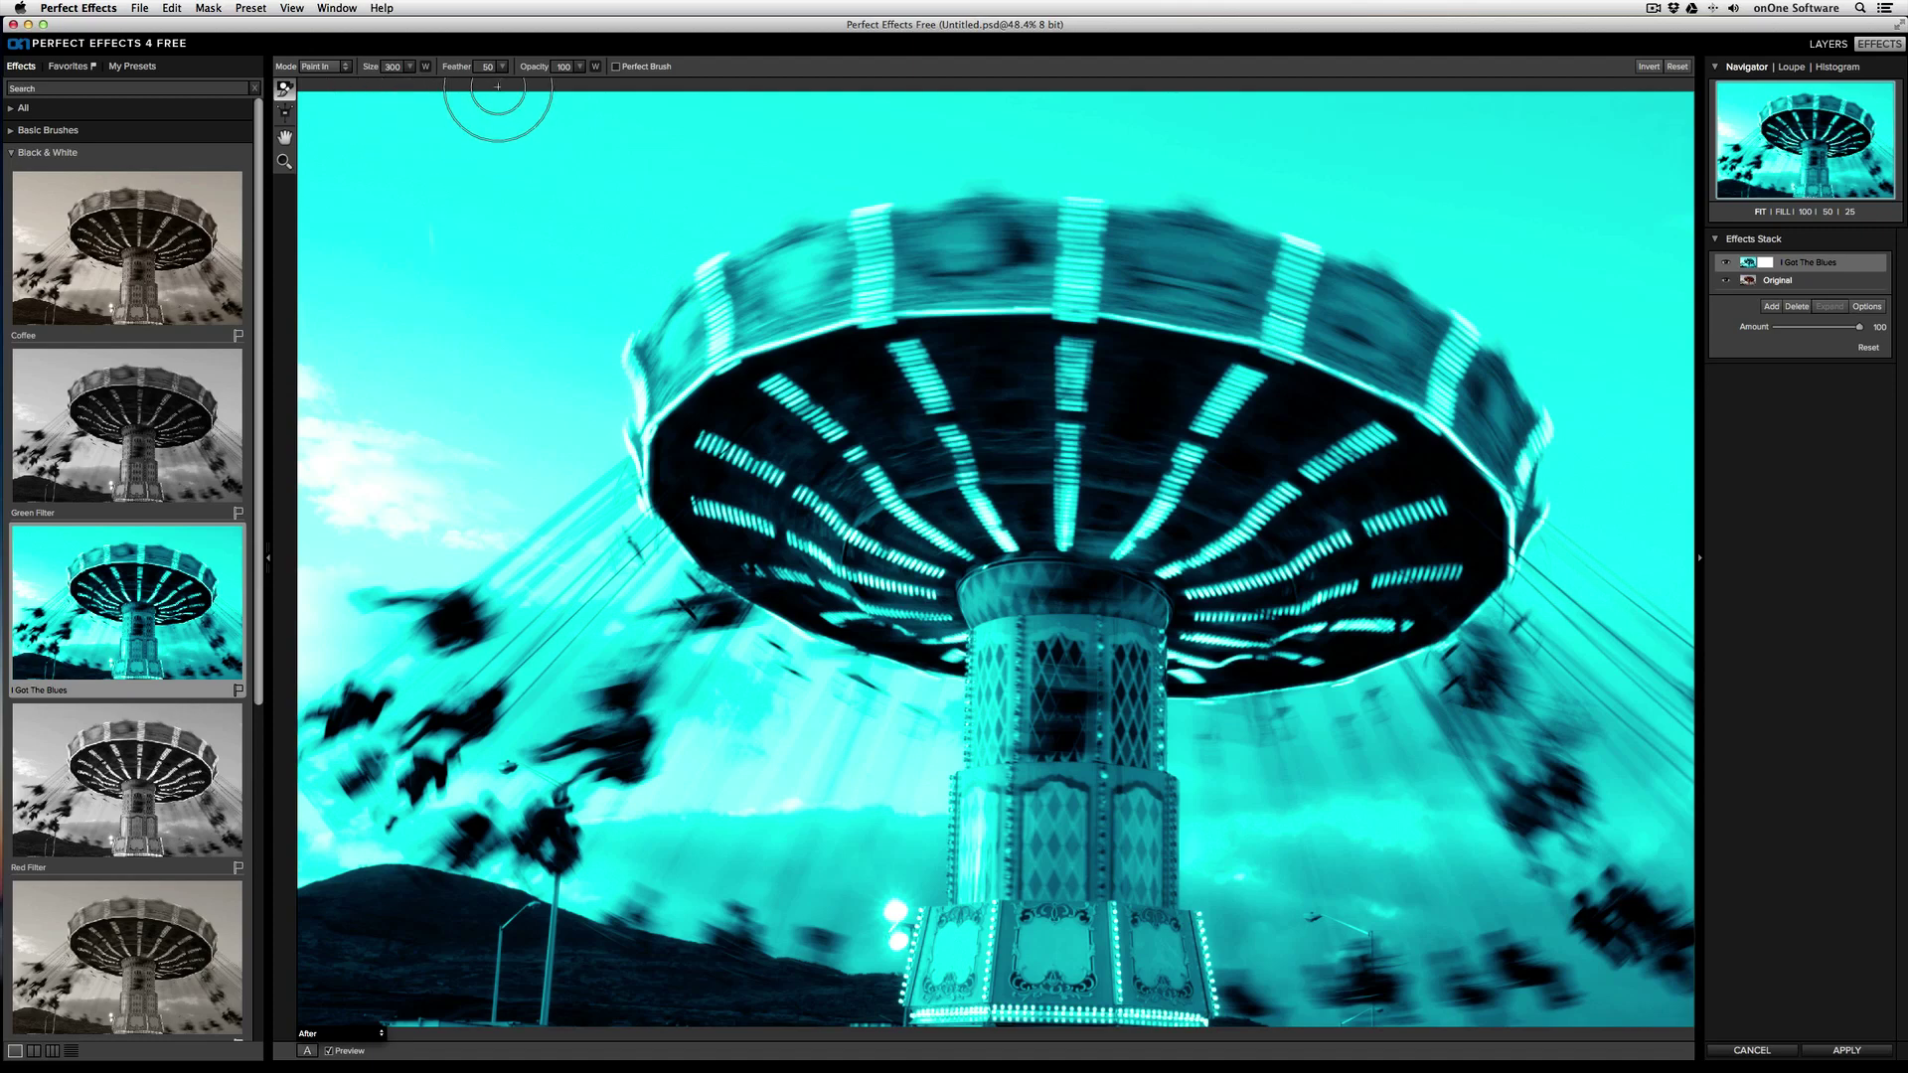
- At 53% opacity in Paint Out mode, paint a V in the sky, then a Perfect Brush stroke above the ride
click(579, 66)
drag(573, 86, 538, 85)
key(x)
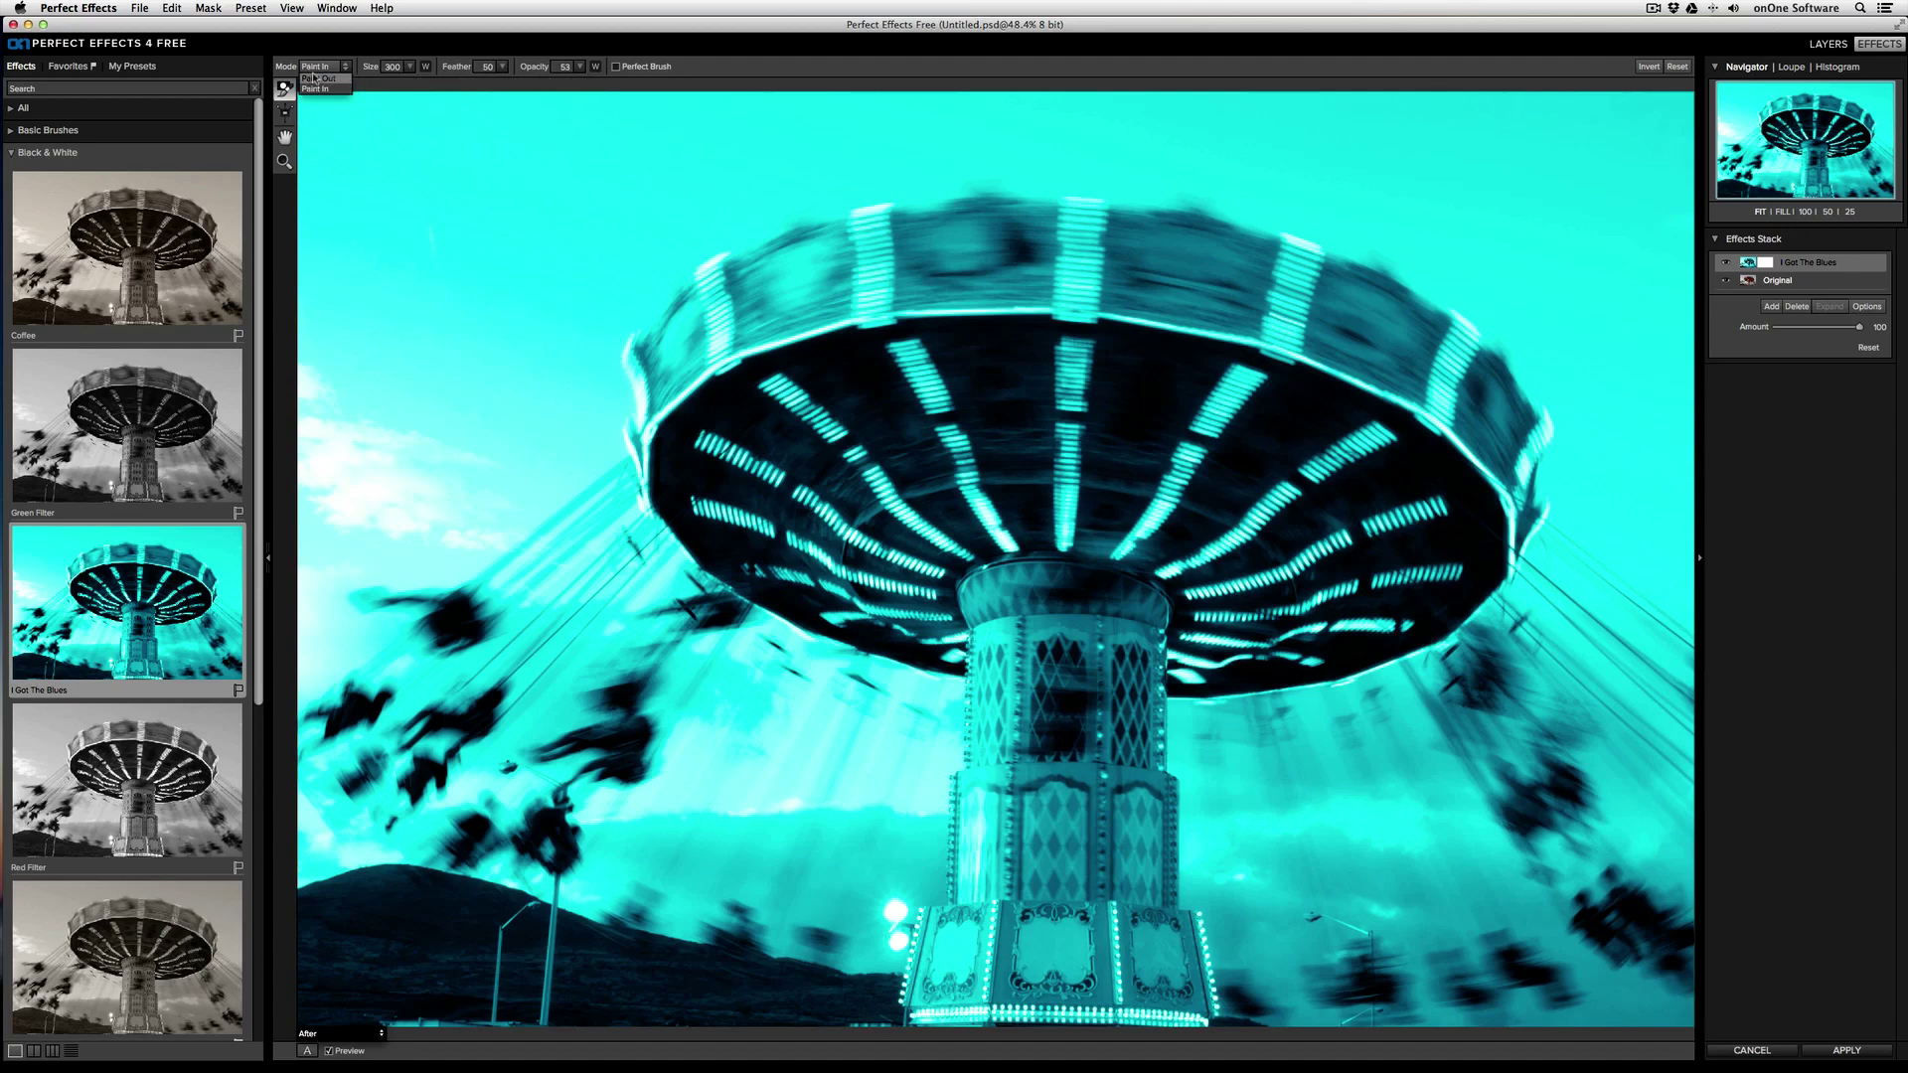
mouse_move(417, 212)
mouse_down()
mouse_move(408, 332)
mouse_move(447, 349)
mouse_move(507, 222)
mouse_move(560, 173)
mouse_up()
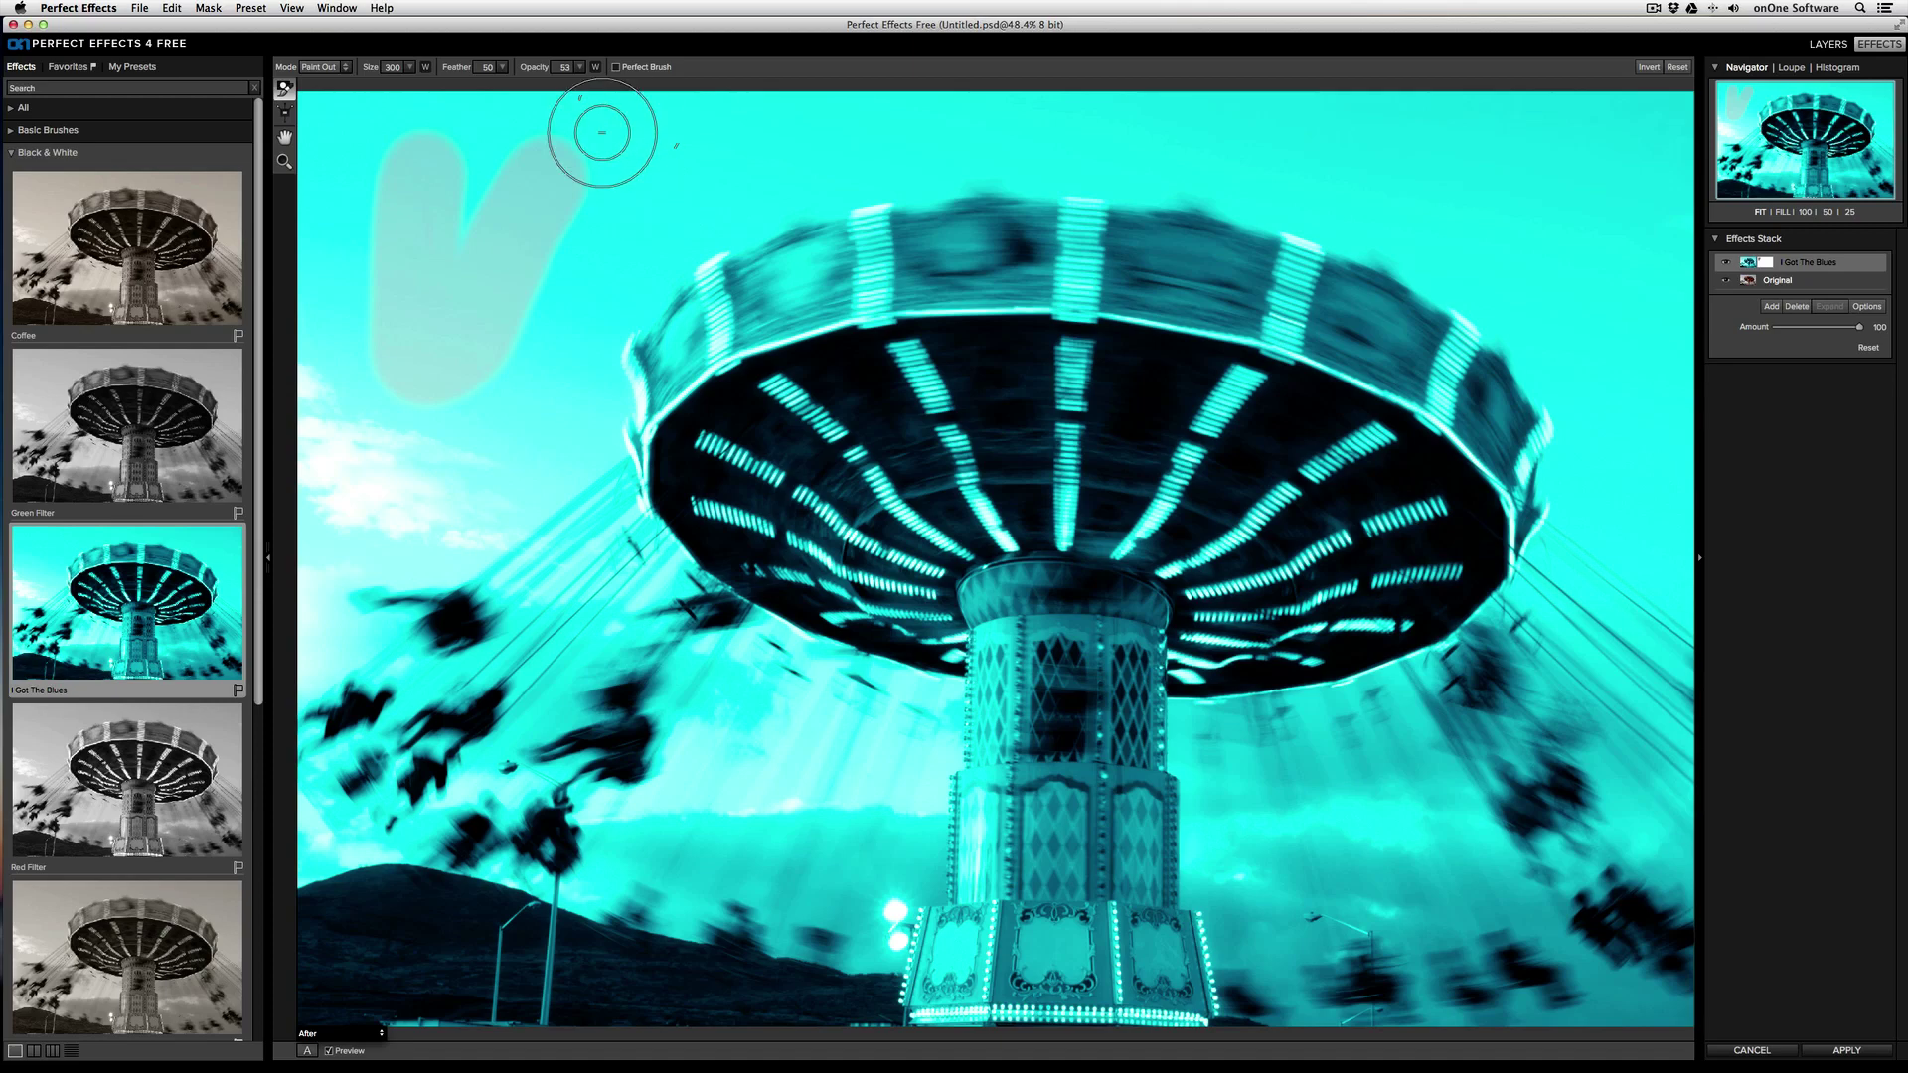
click(616, 67)
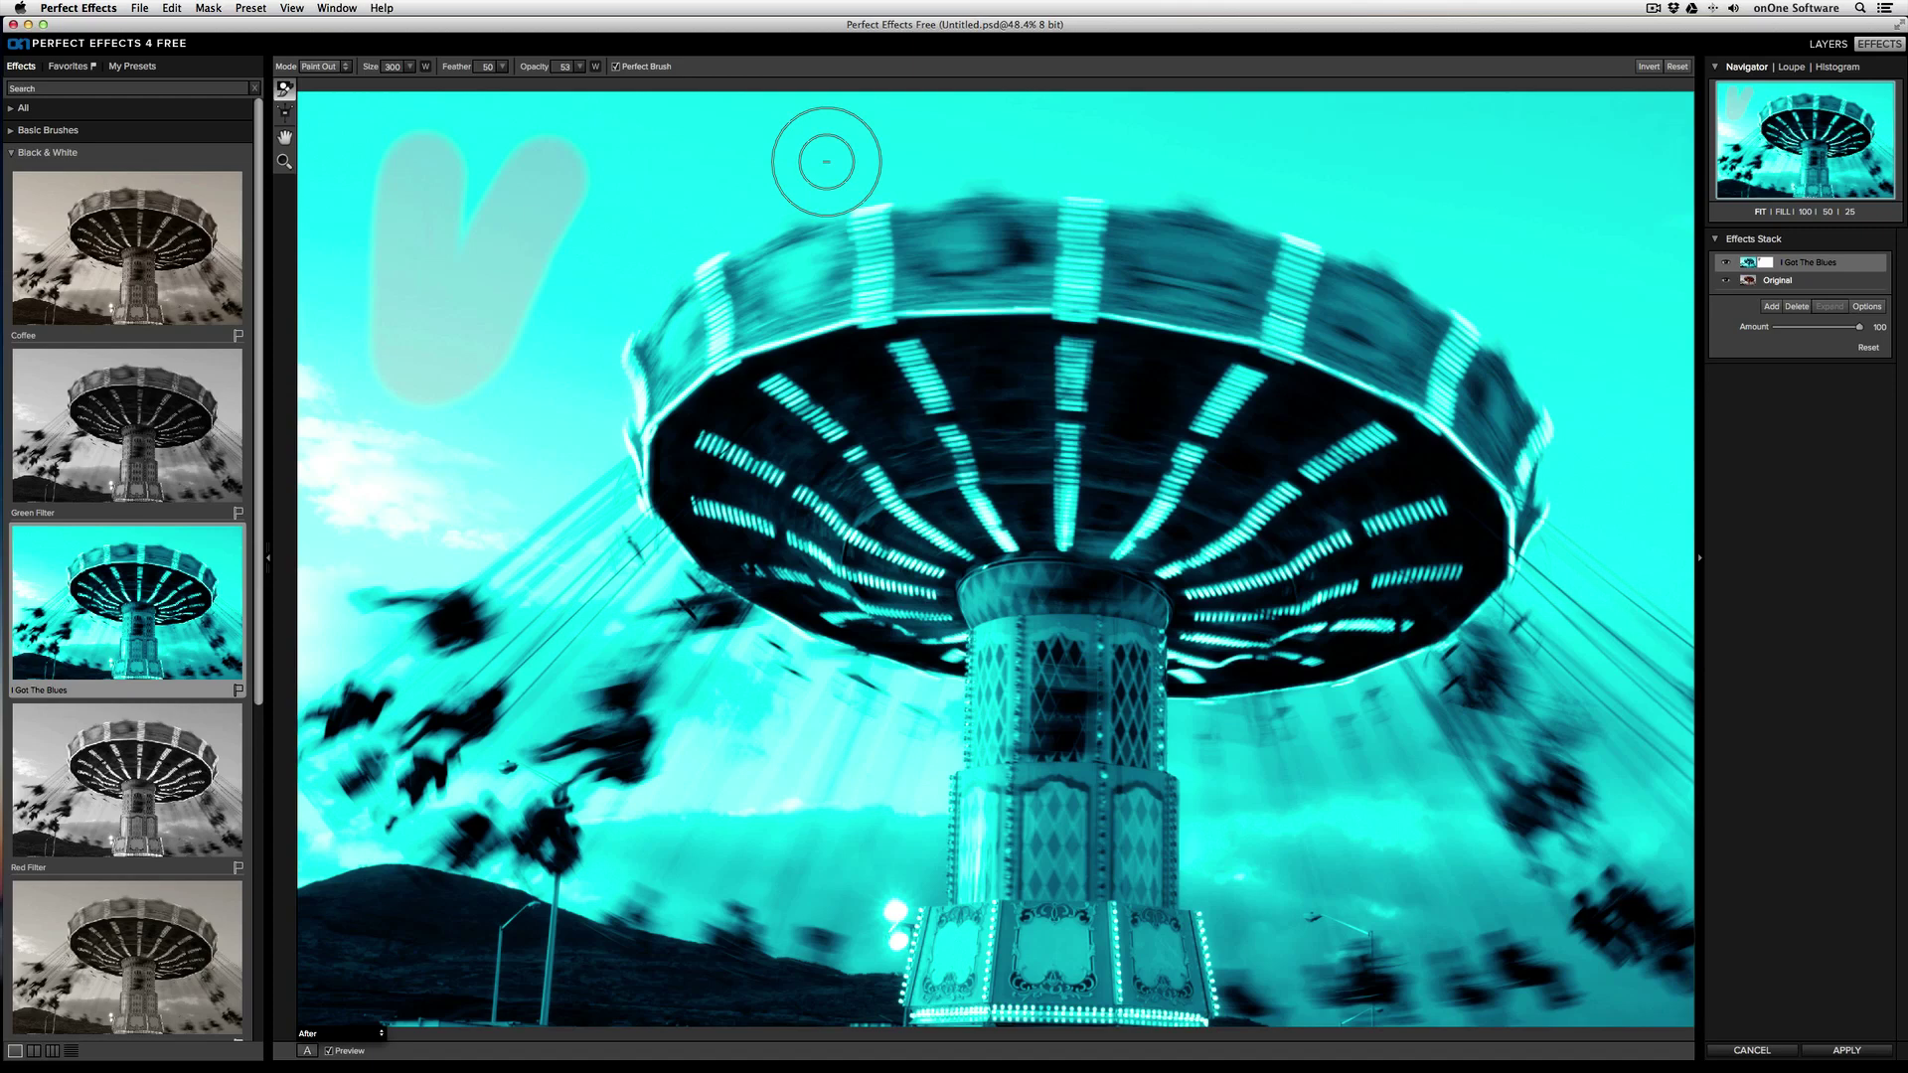
mouse_move(818, 158)
mouse_down()
mouse_move(1190, 145)
mouse_move(1159, 170)
mouse_move(1215, 163)
mouse_move(1318, 194)
mouse_up()
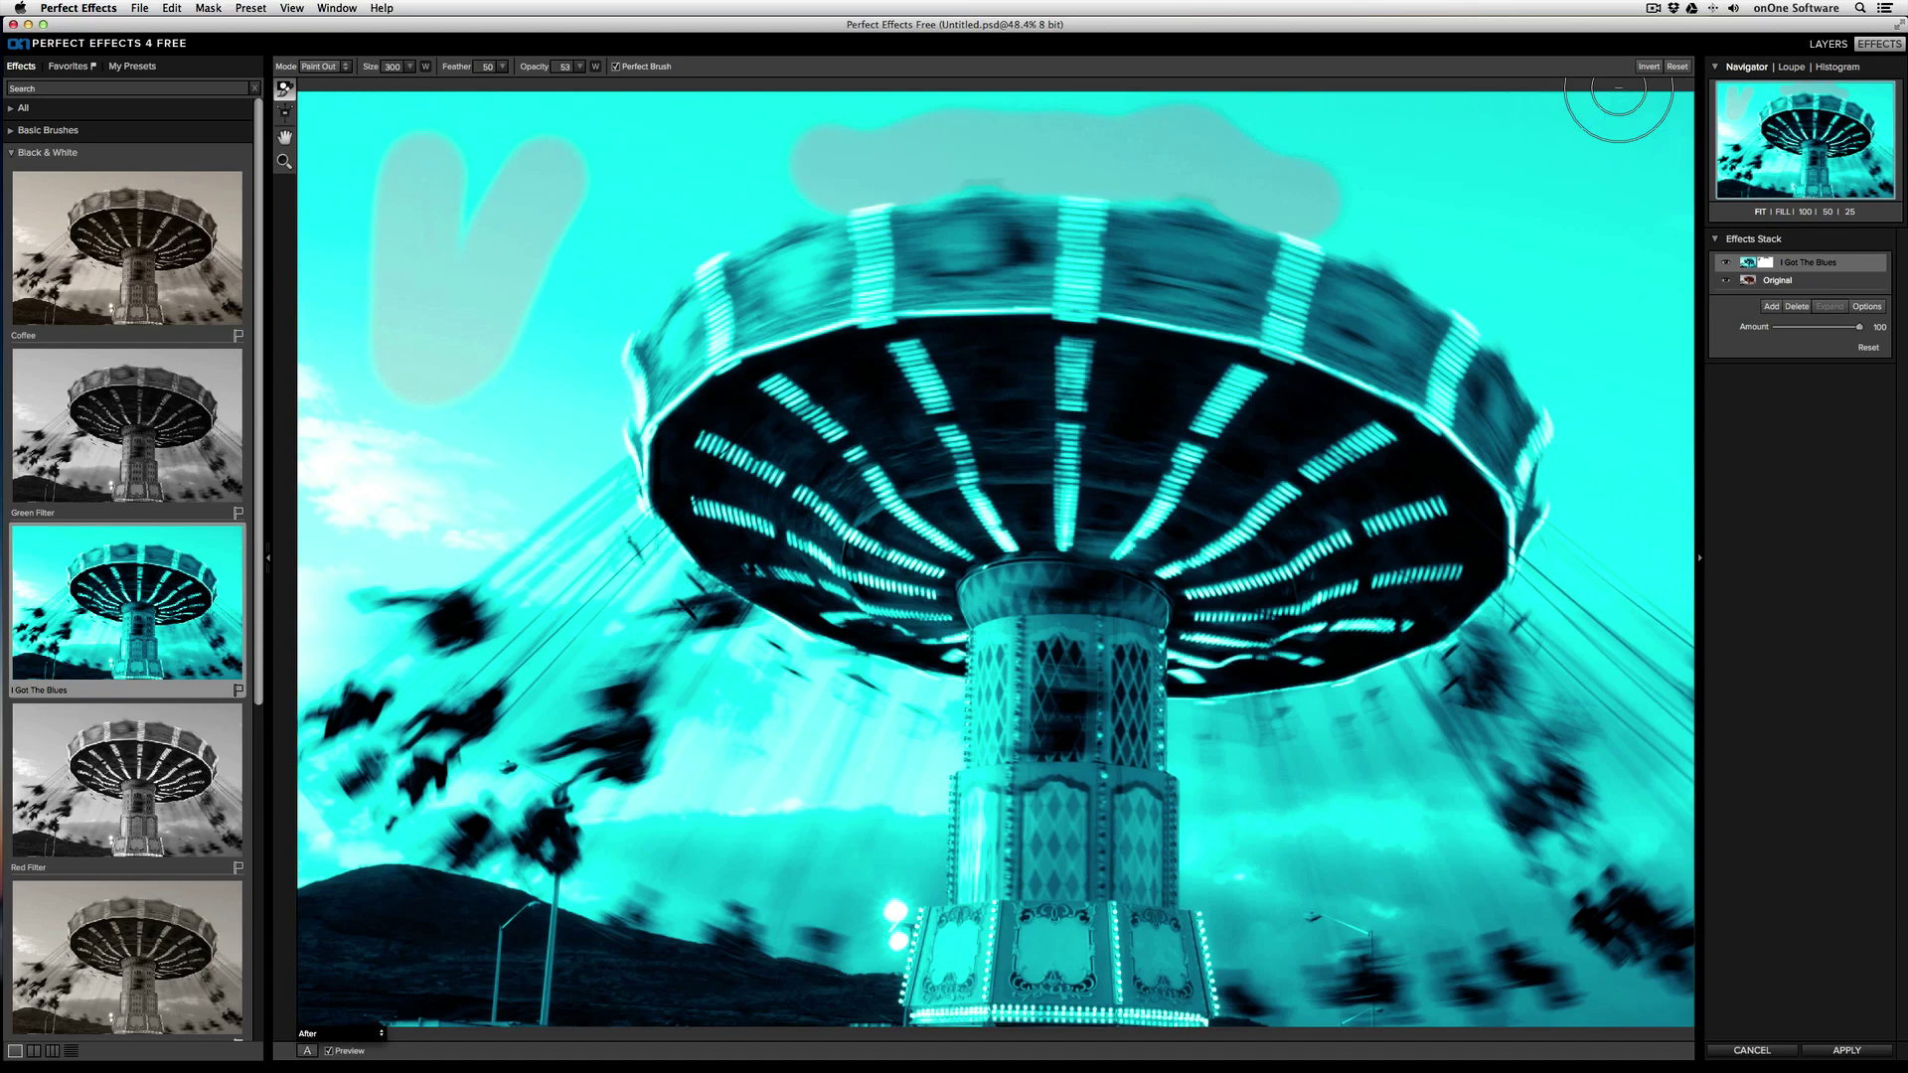
- Invert the painted mask and back, then reset it to clear the strokes
click(1648, 66)
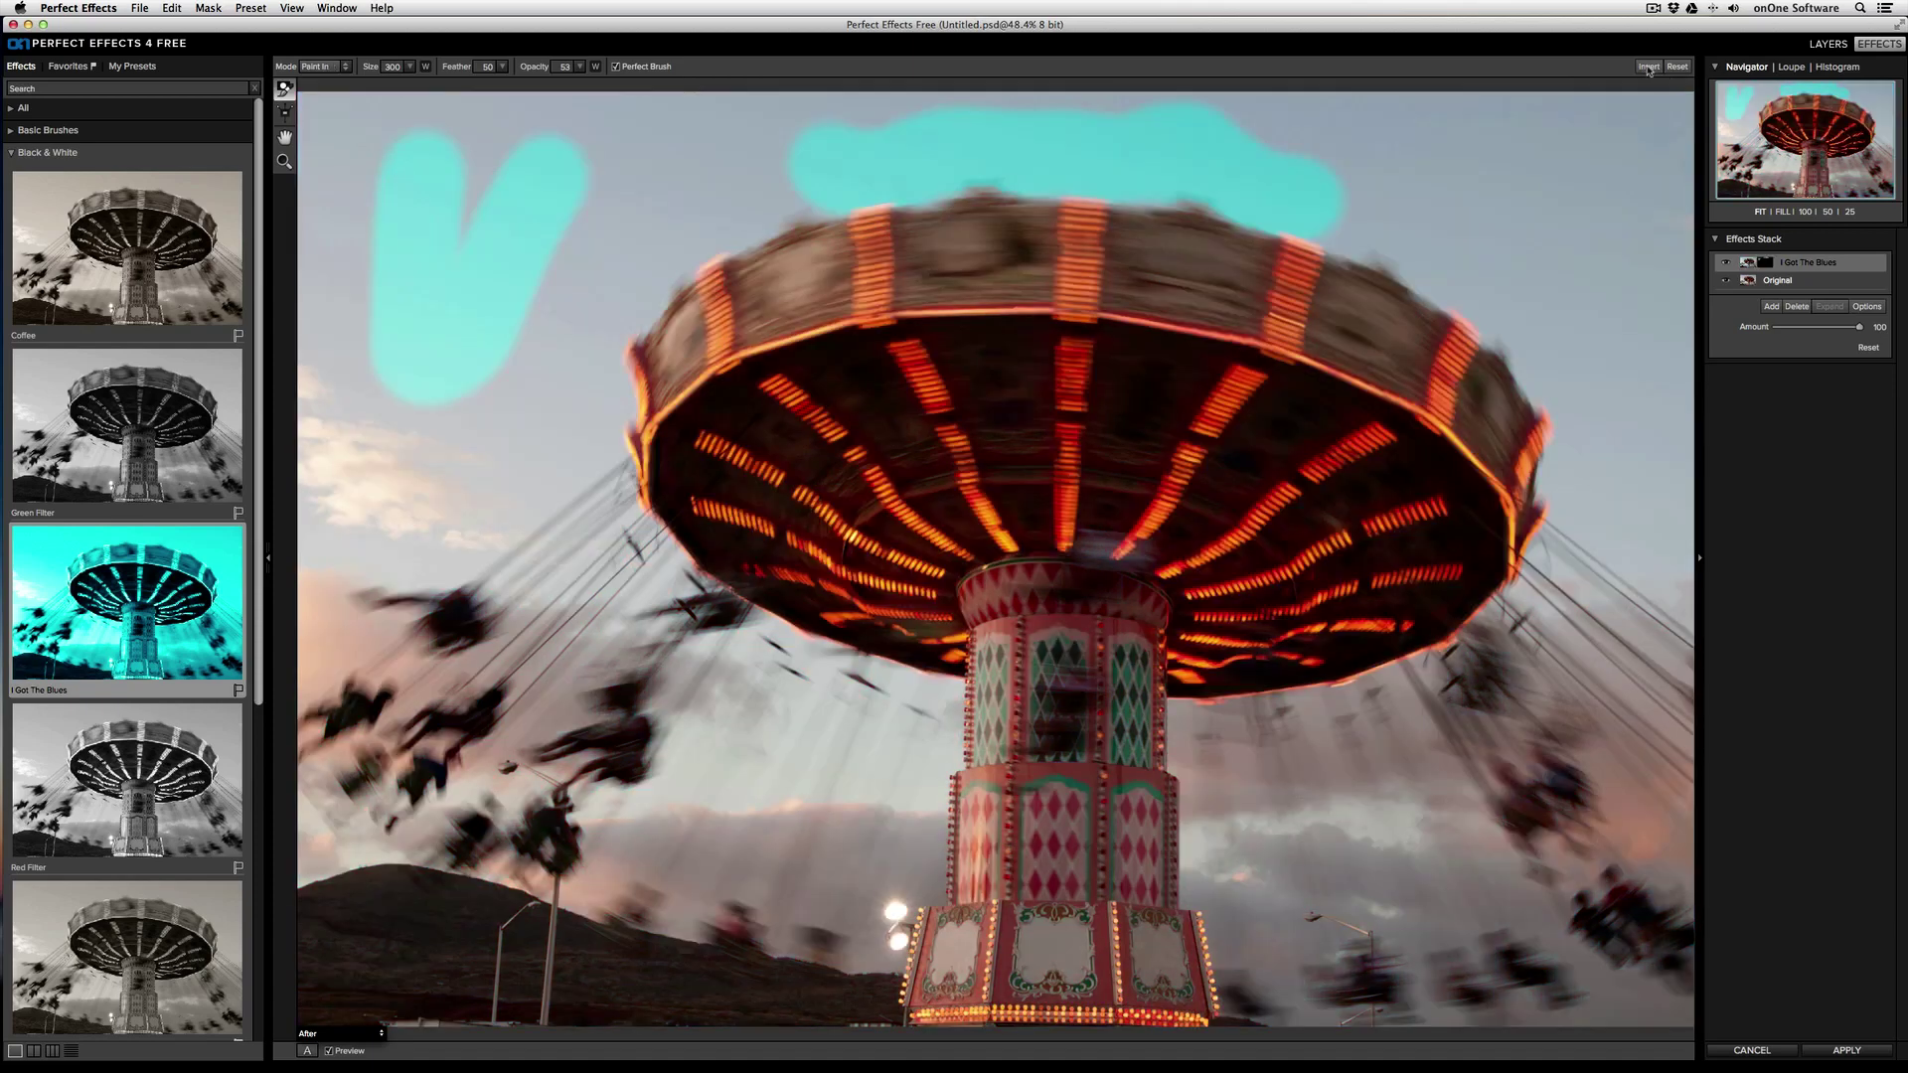
click(1648, 66)
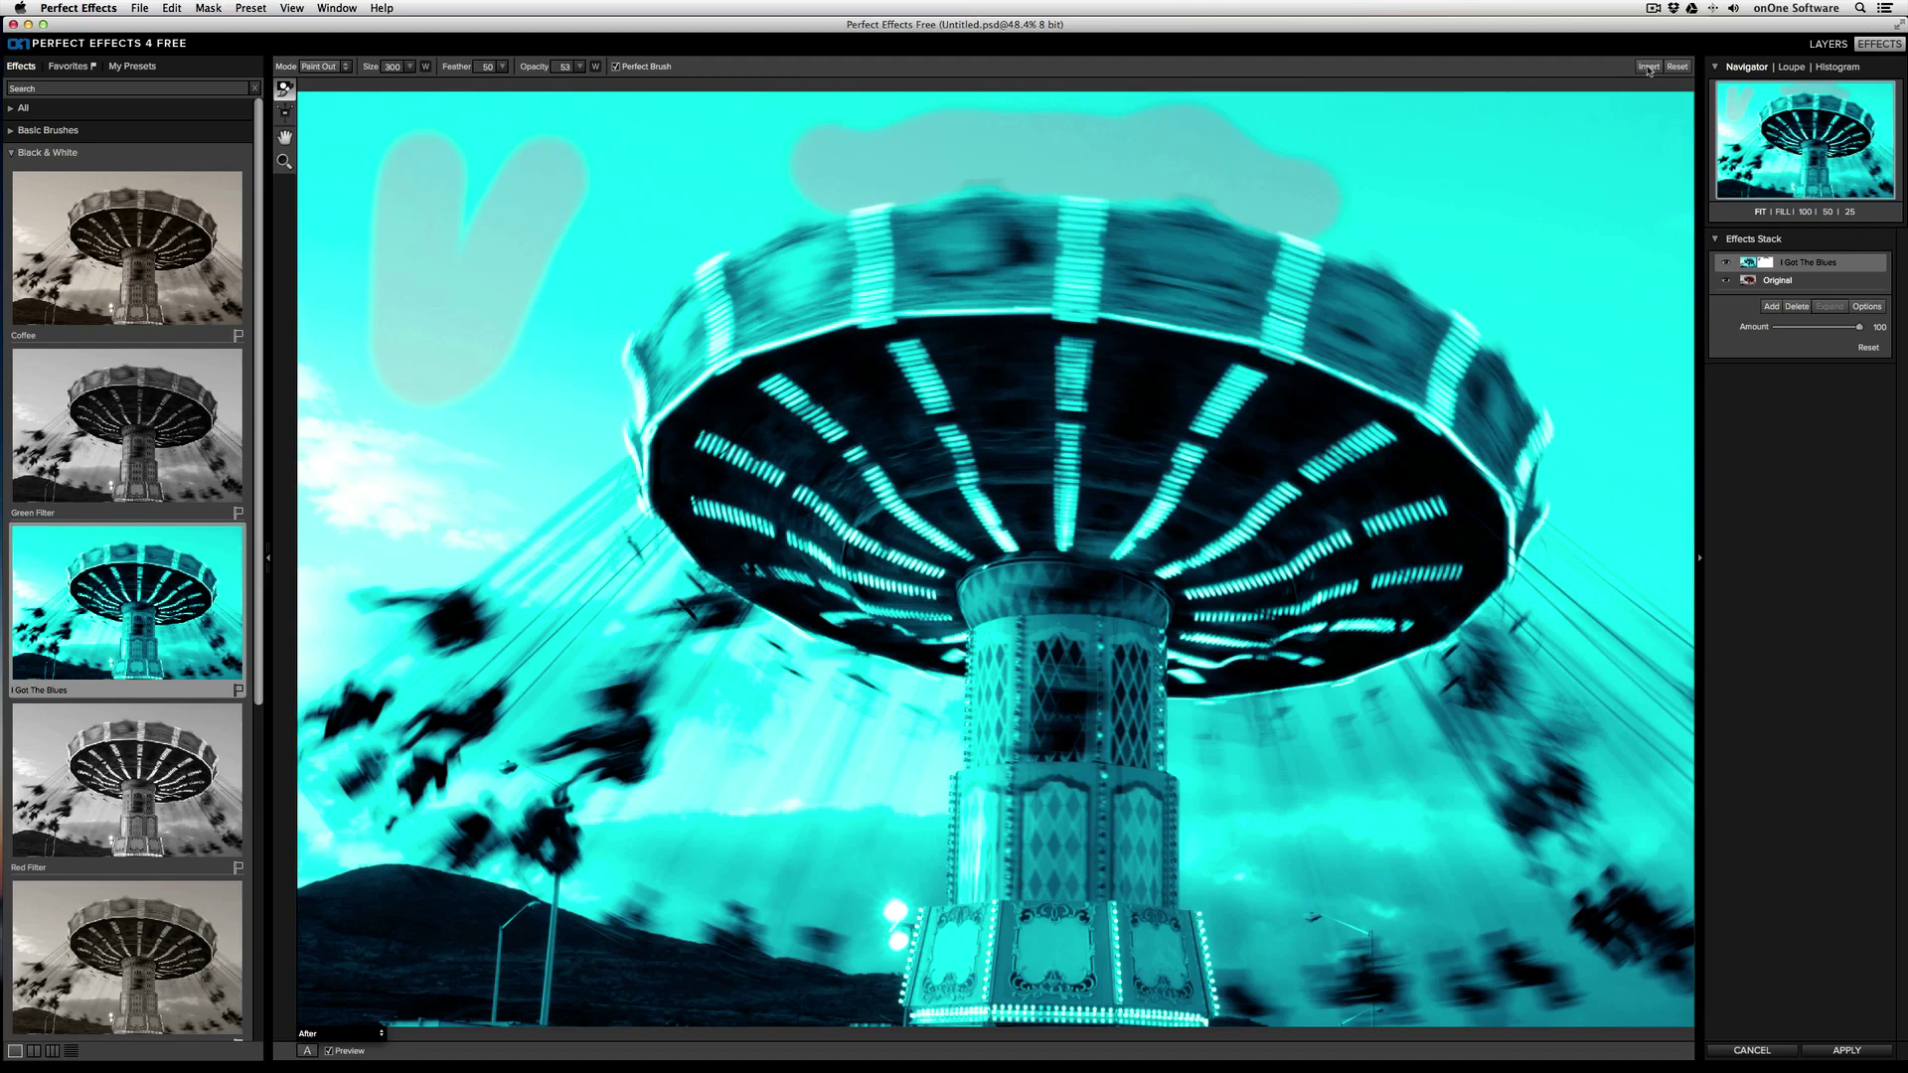
click(1676, 69)
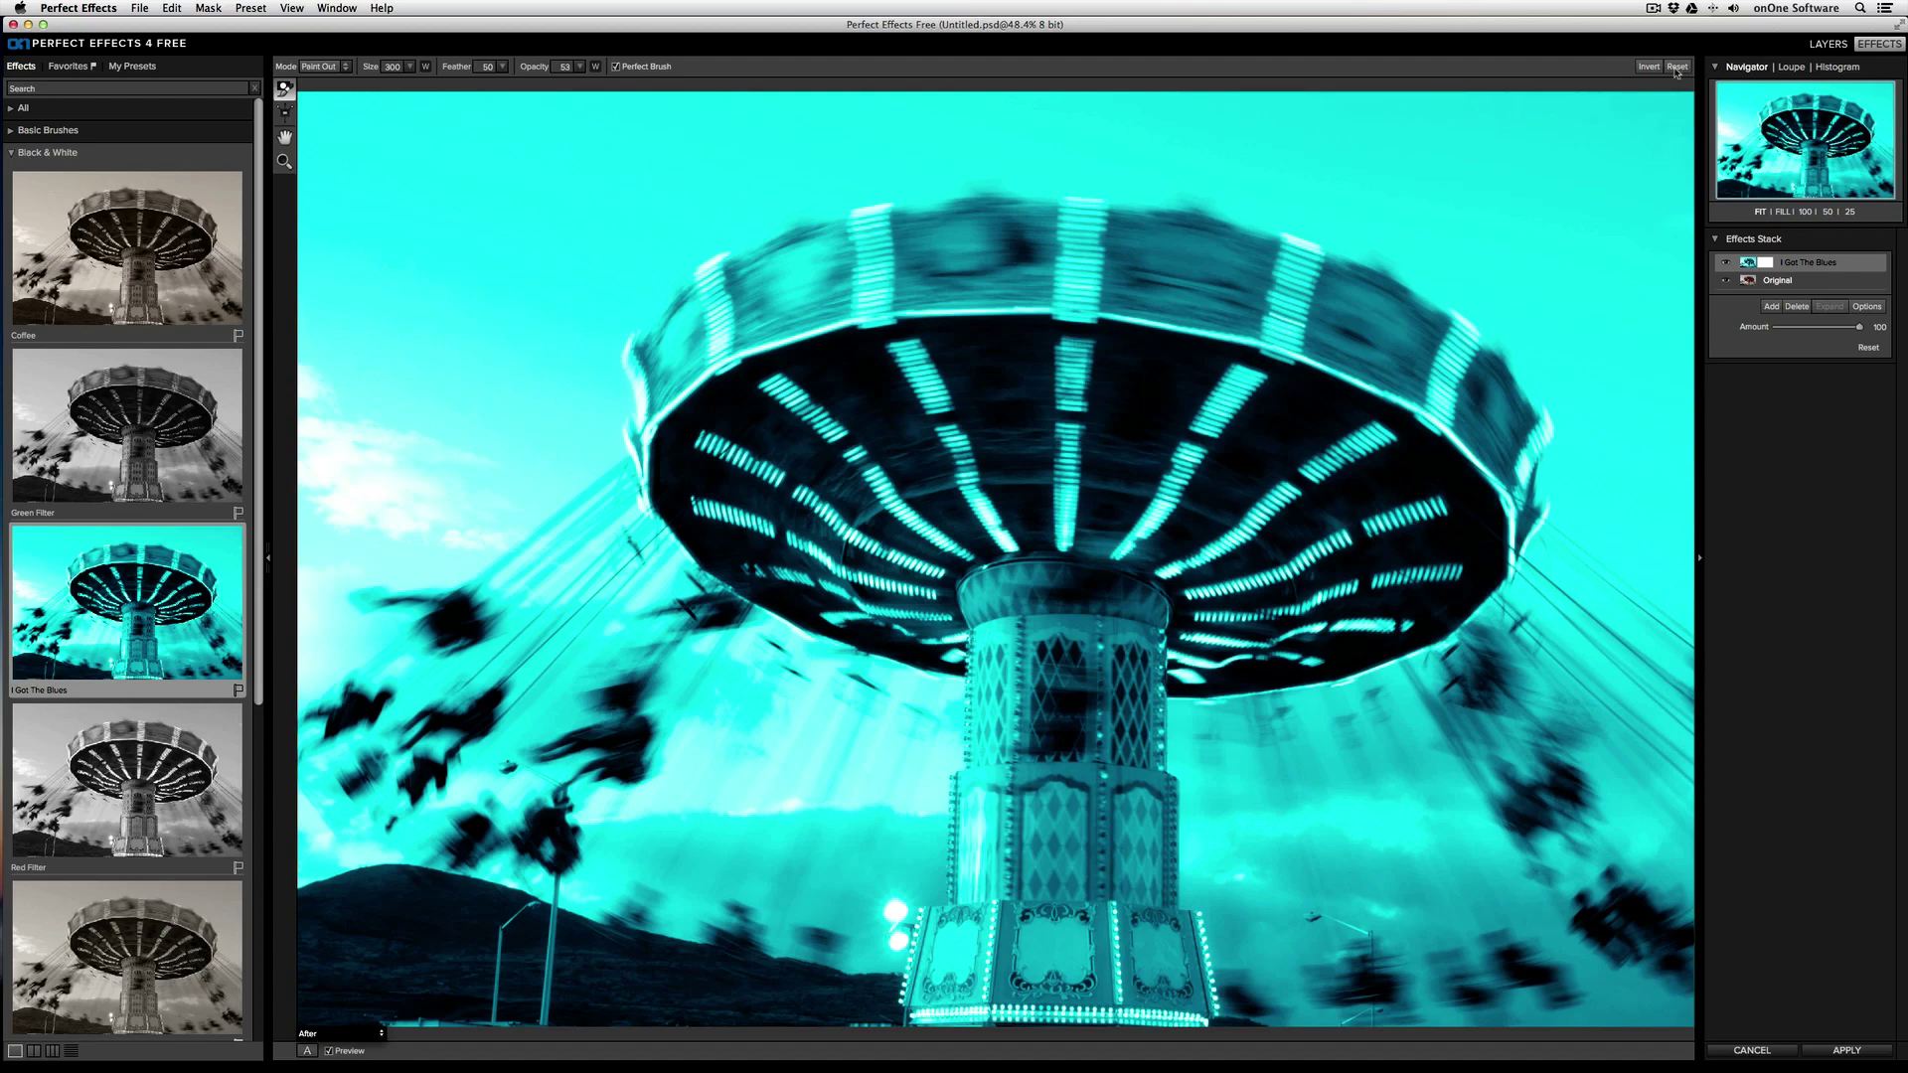
- Place a masking bug on the carousel, then rotate and resize it
click(286, 114)
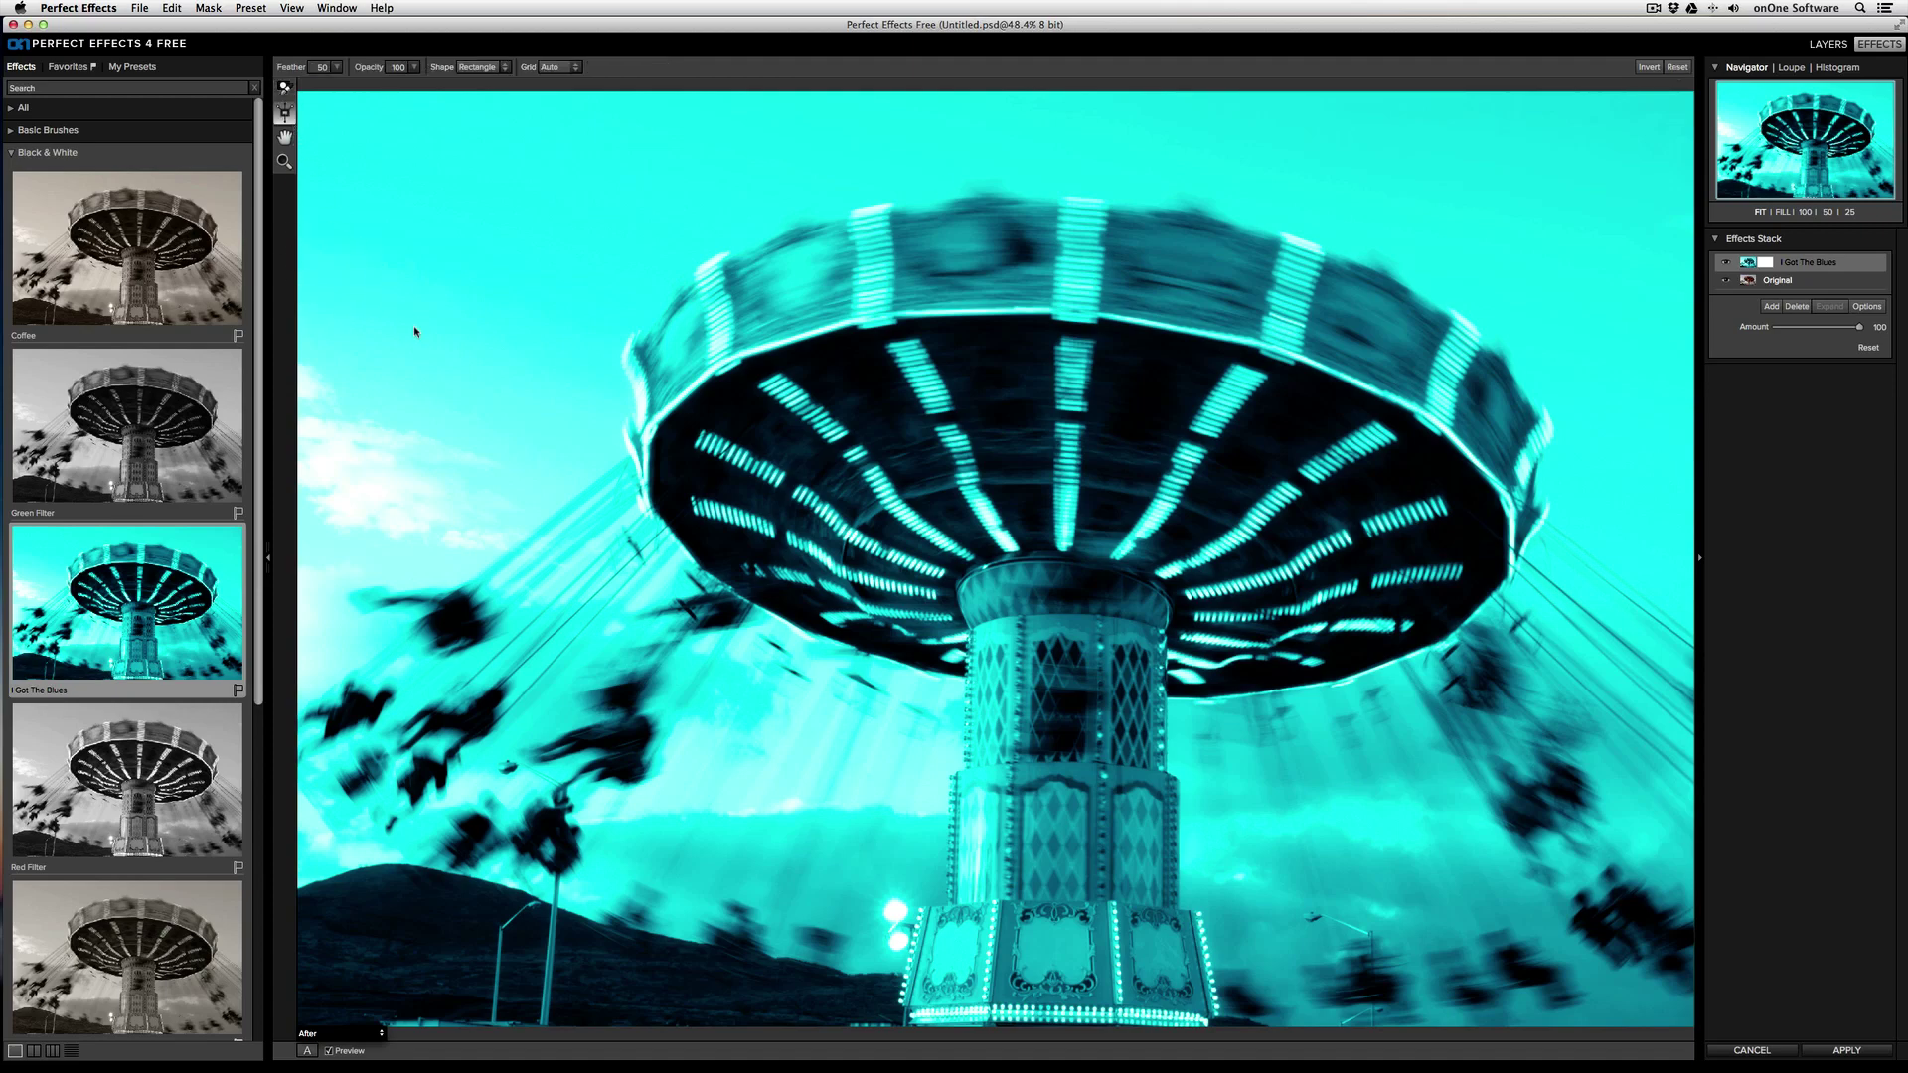
click(950, 425)
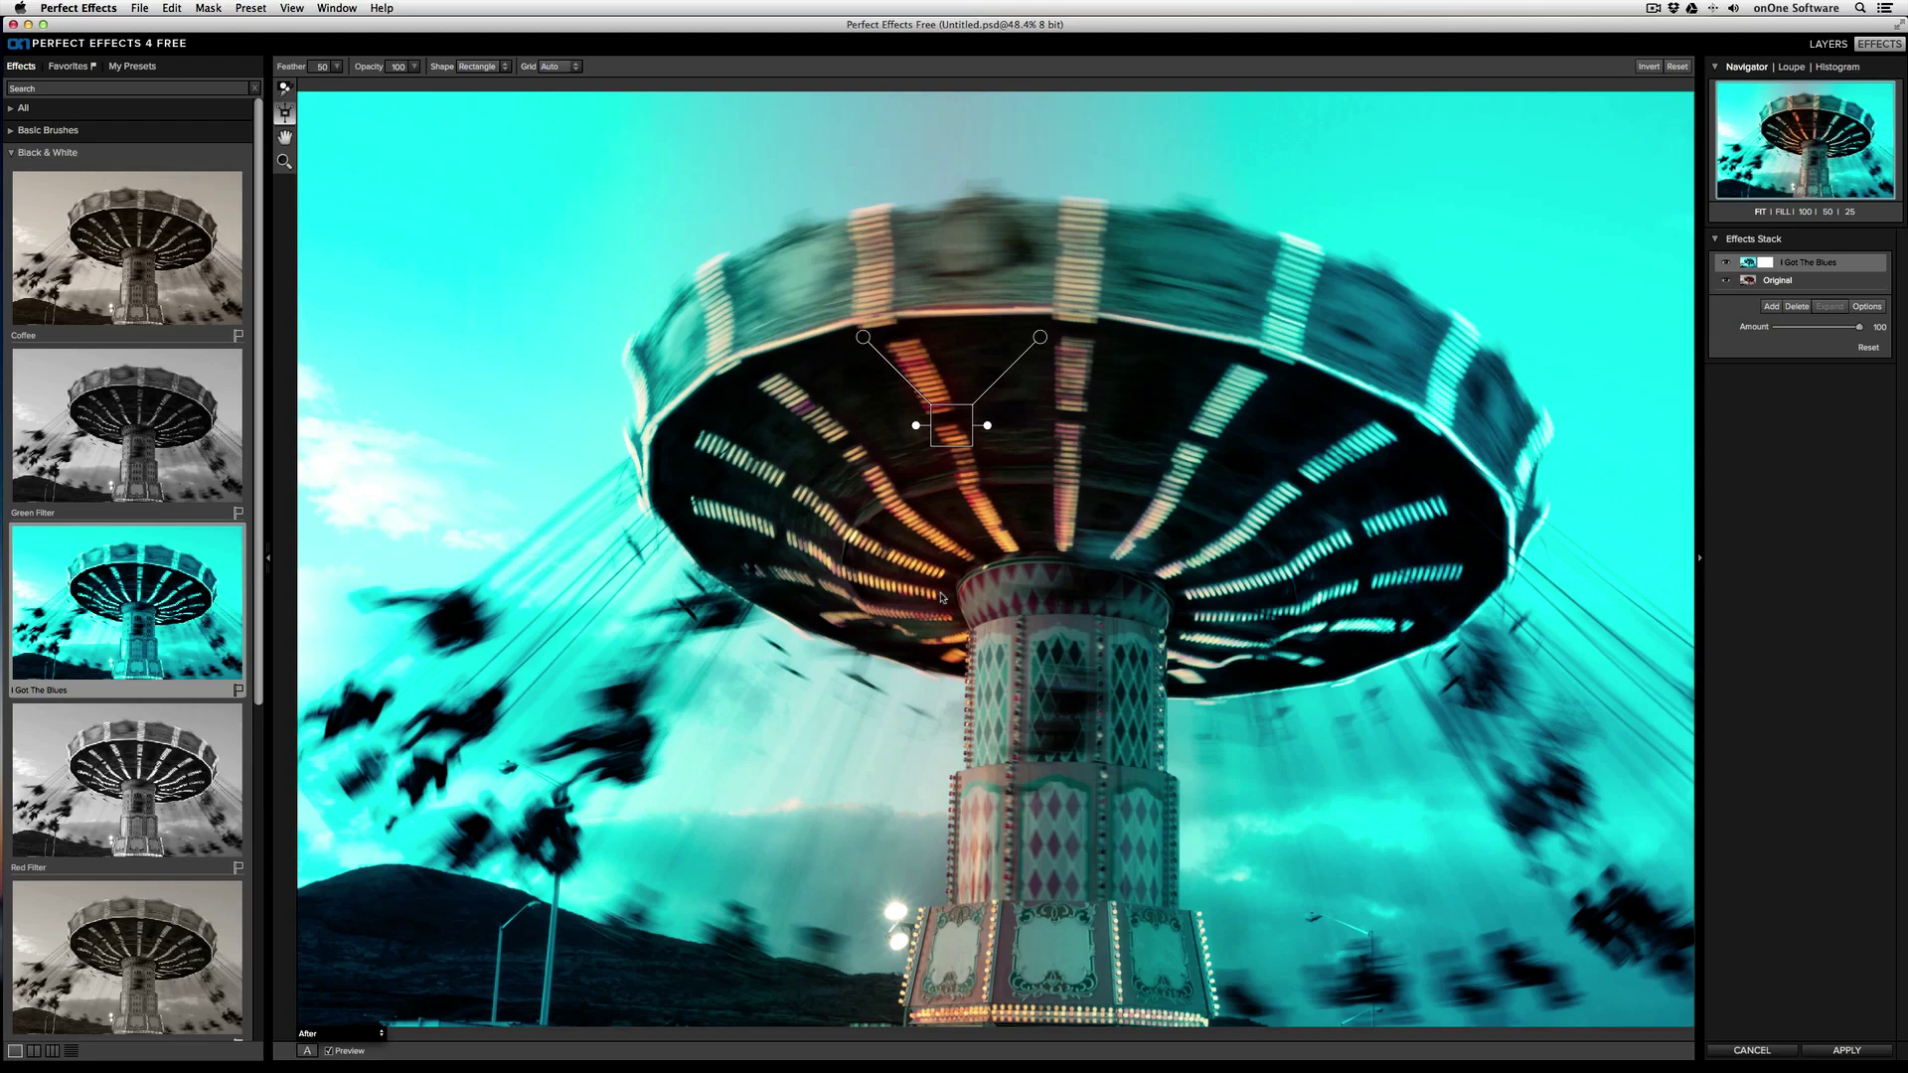
drag(987, 426, 1096, 678)
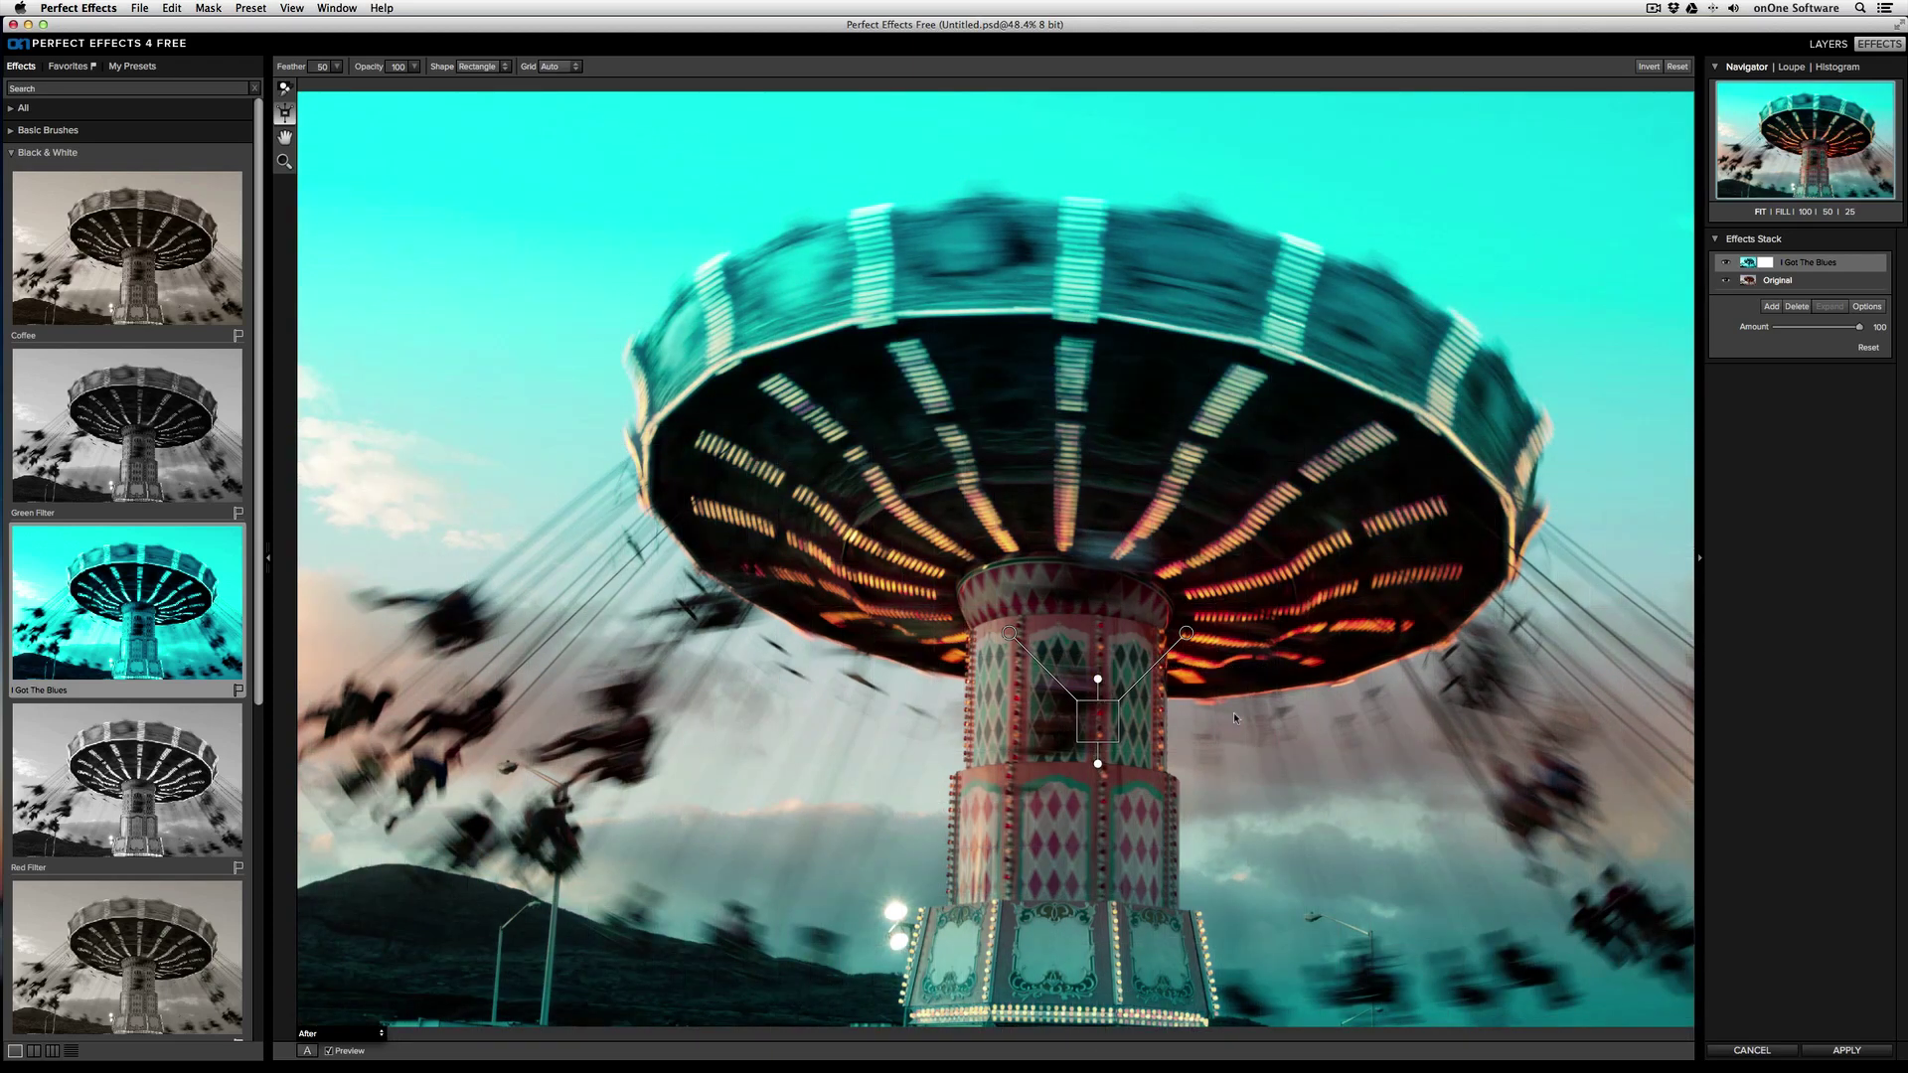
- Give the bug feather 50, opacity 100 and a Round shape, and move it onto the ride's canopy
click(323, 67)
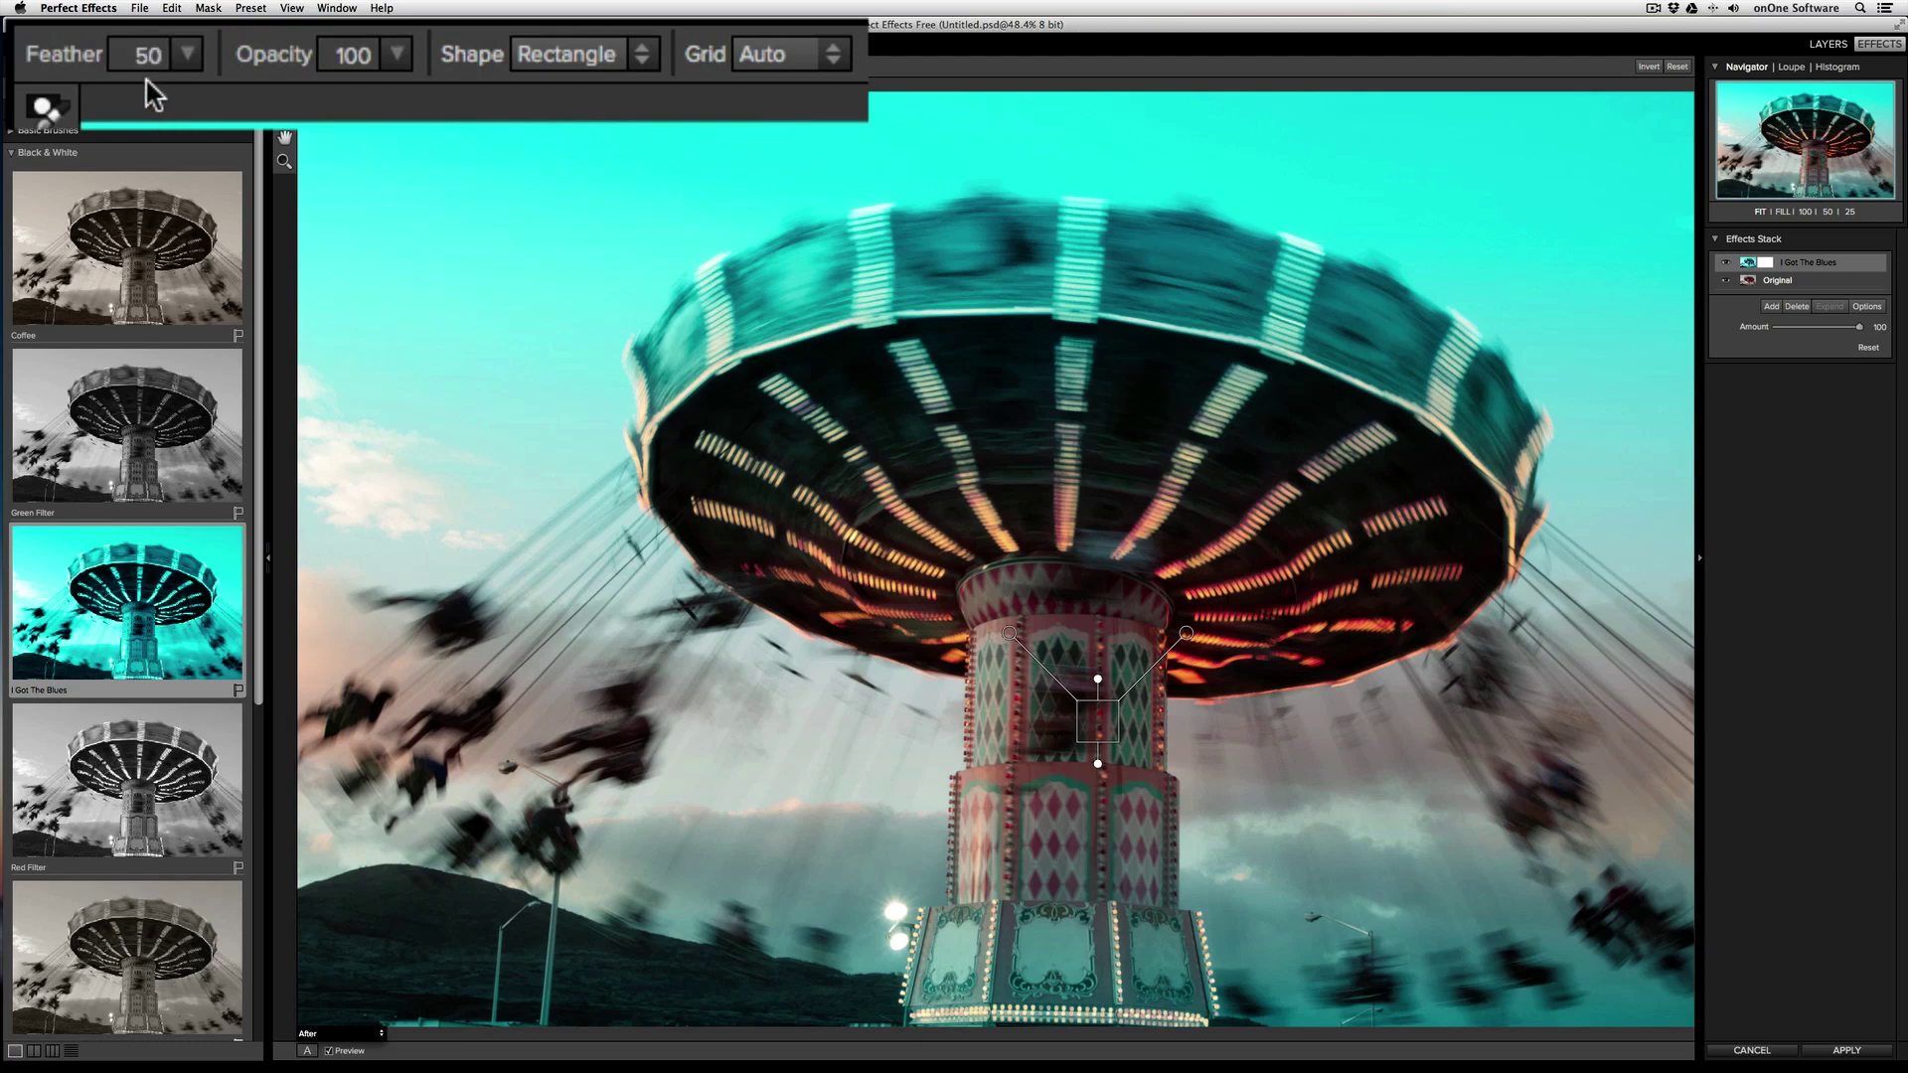
click(395, 57)
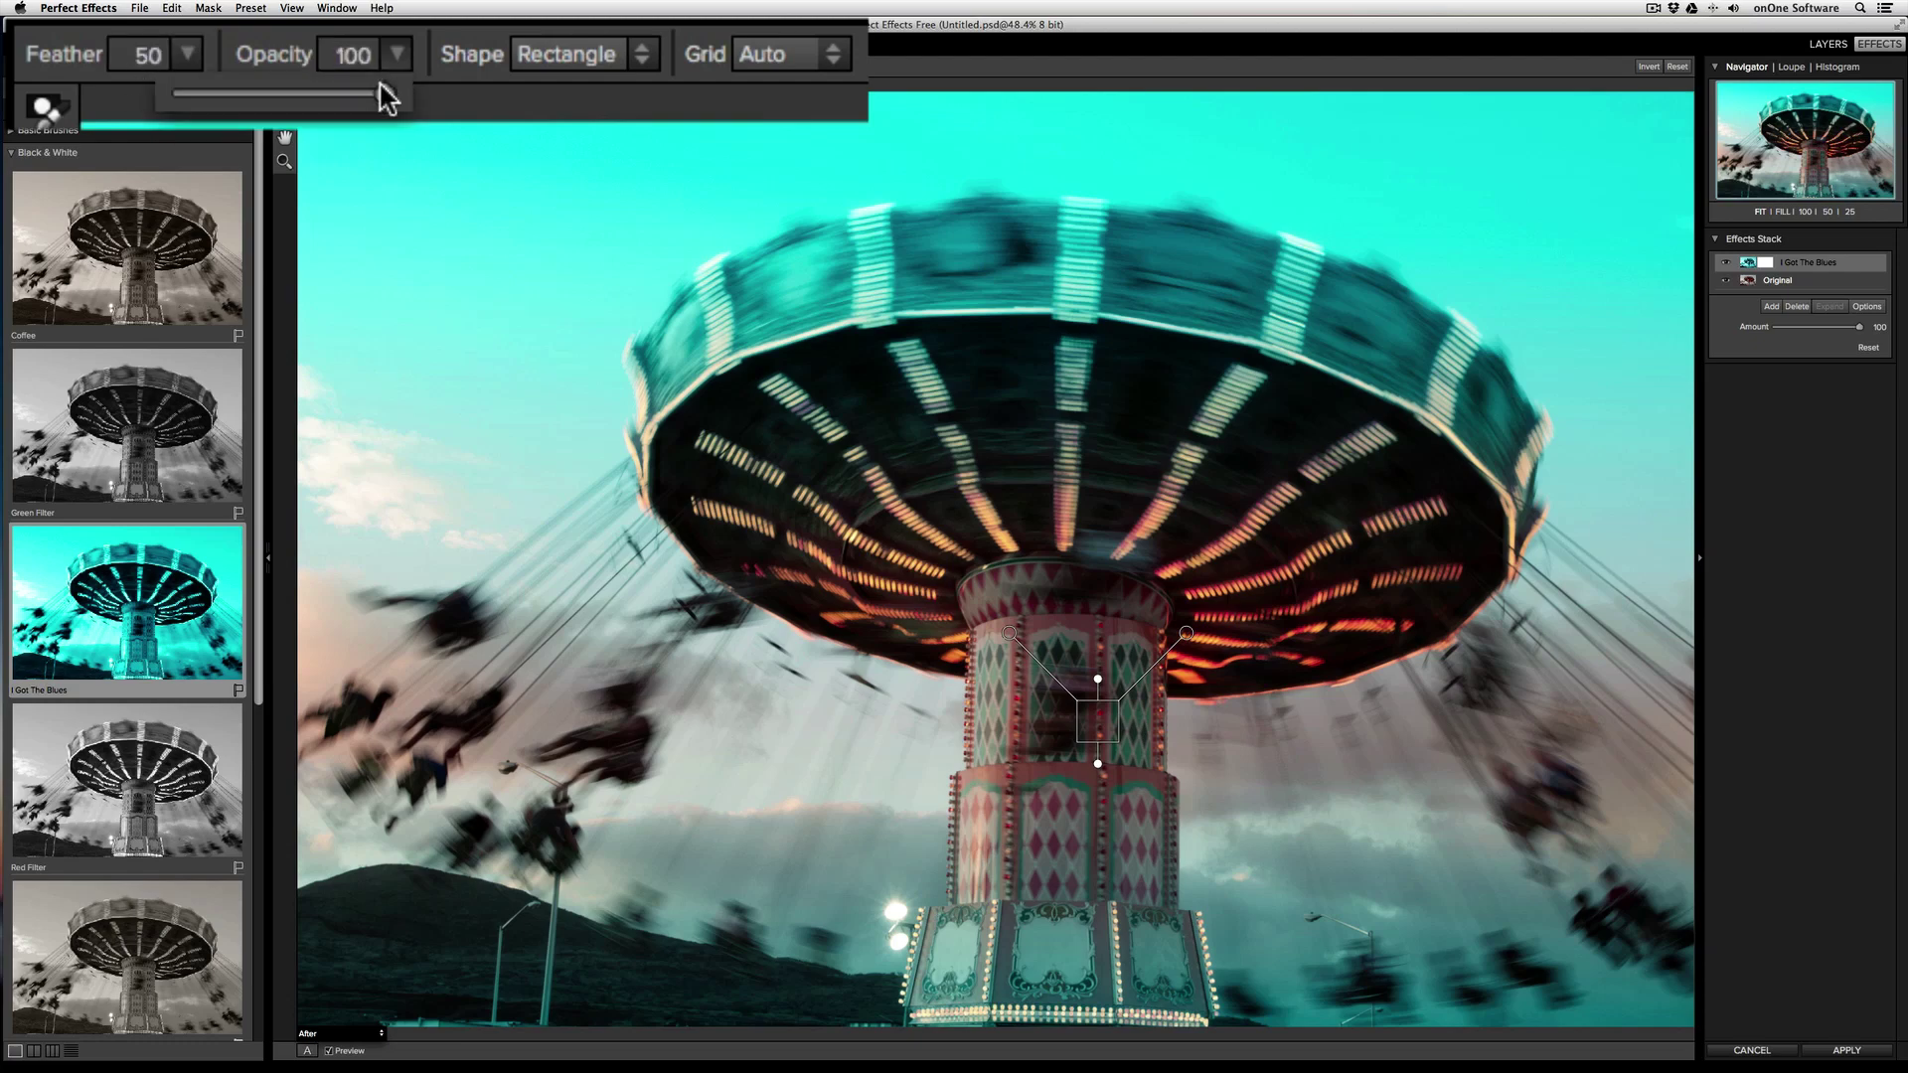
drag(381, 94, 416, 90)
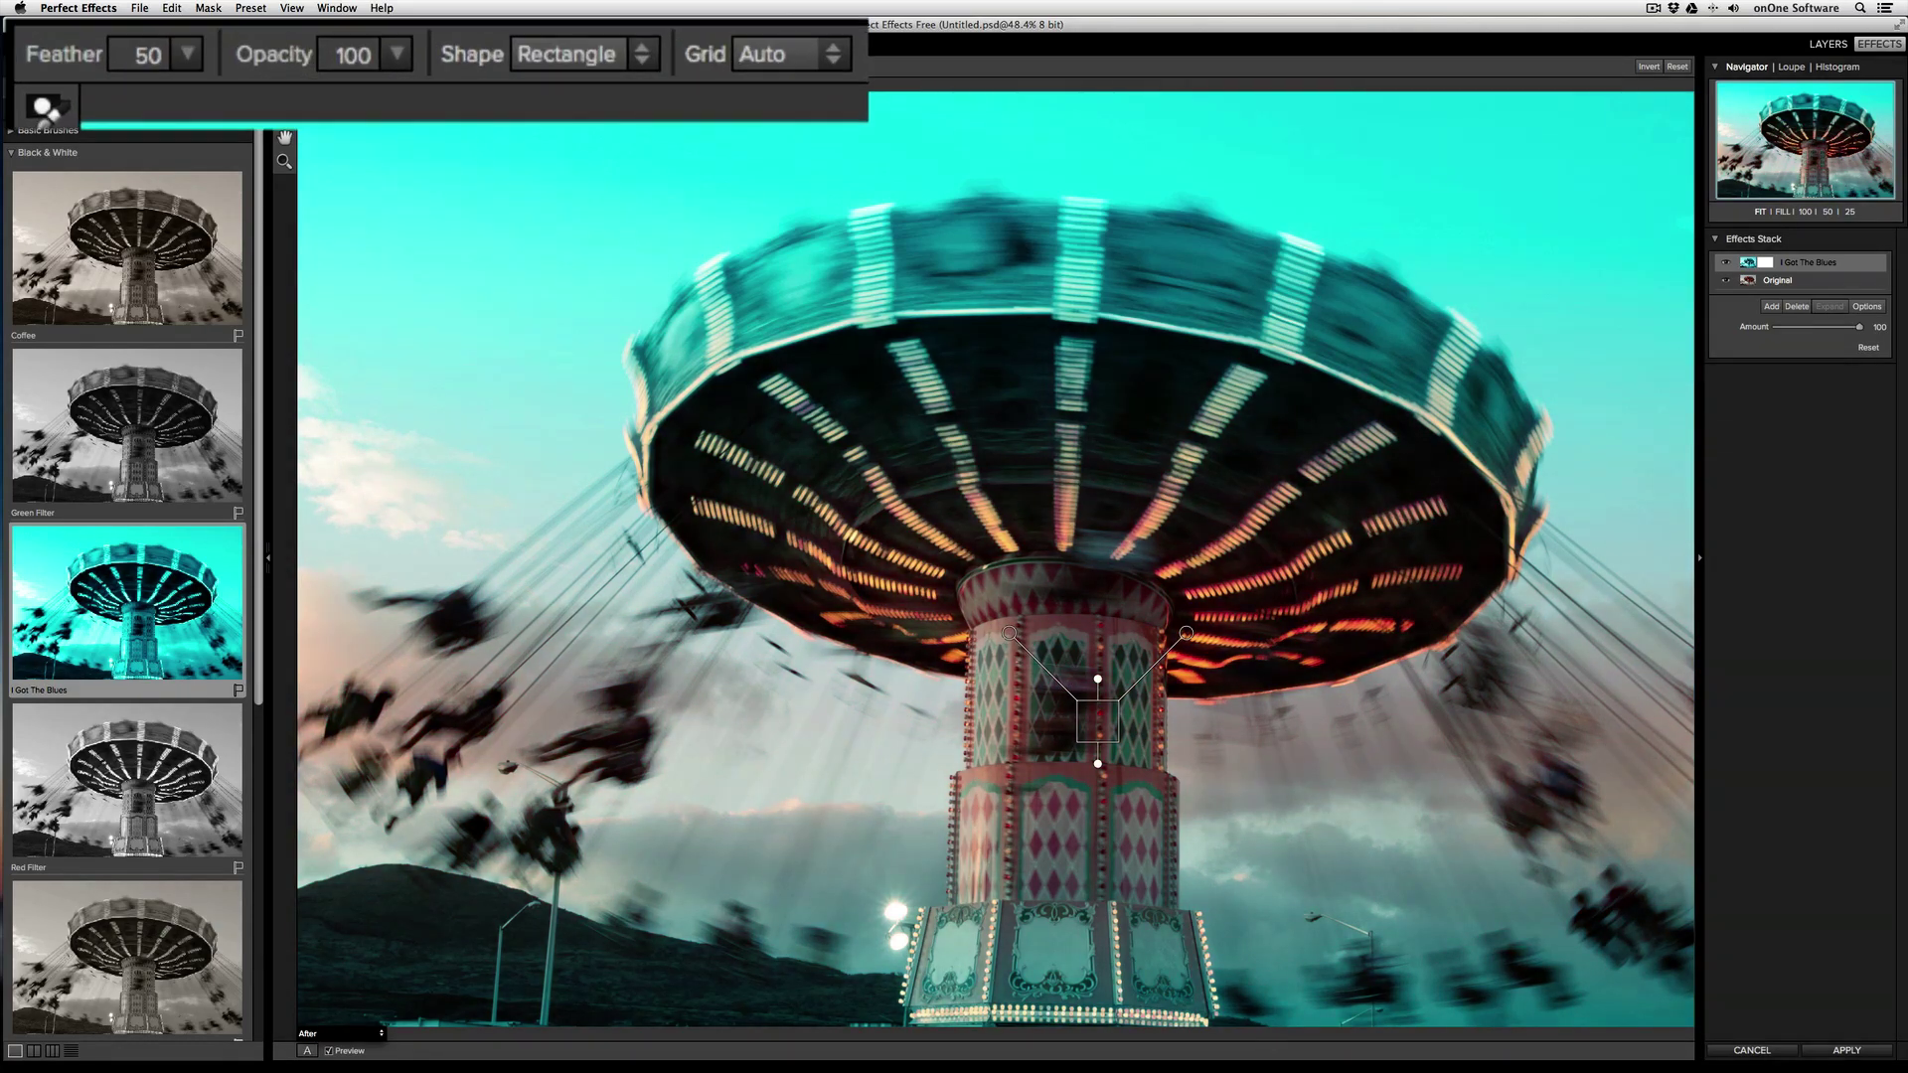
click(628, 58)
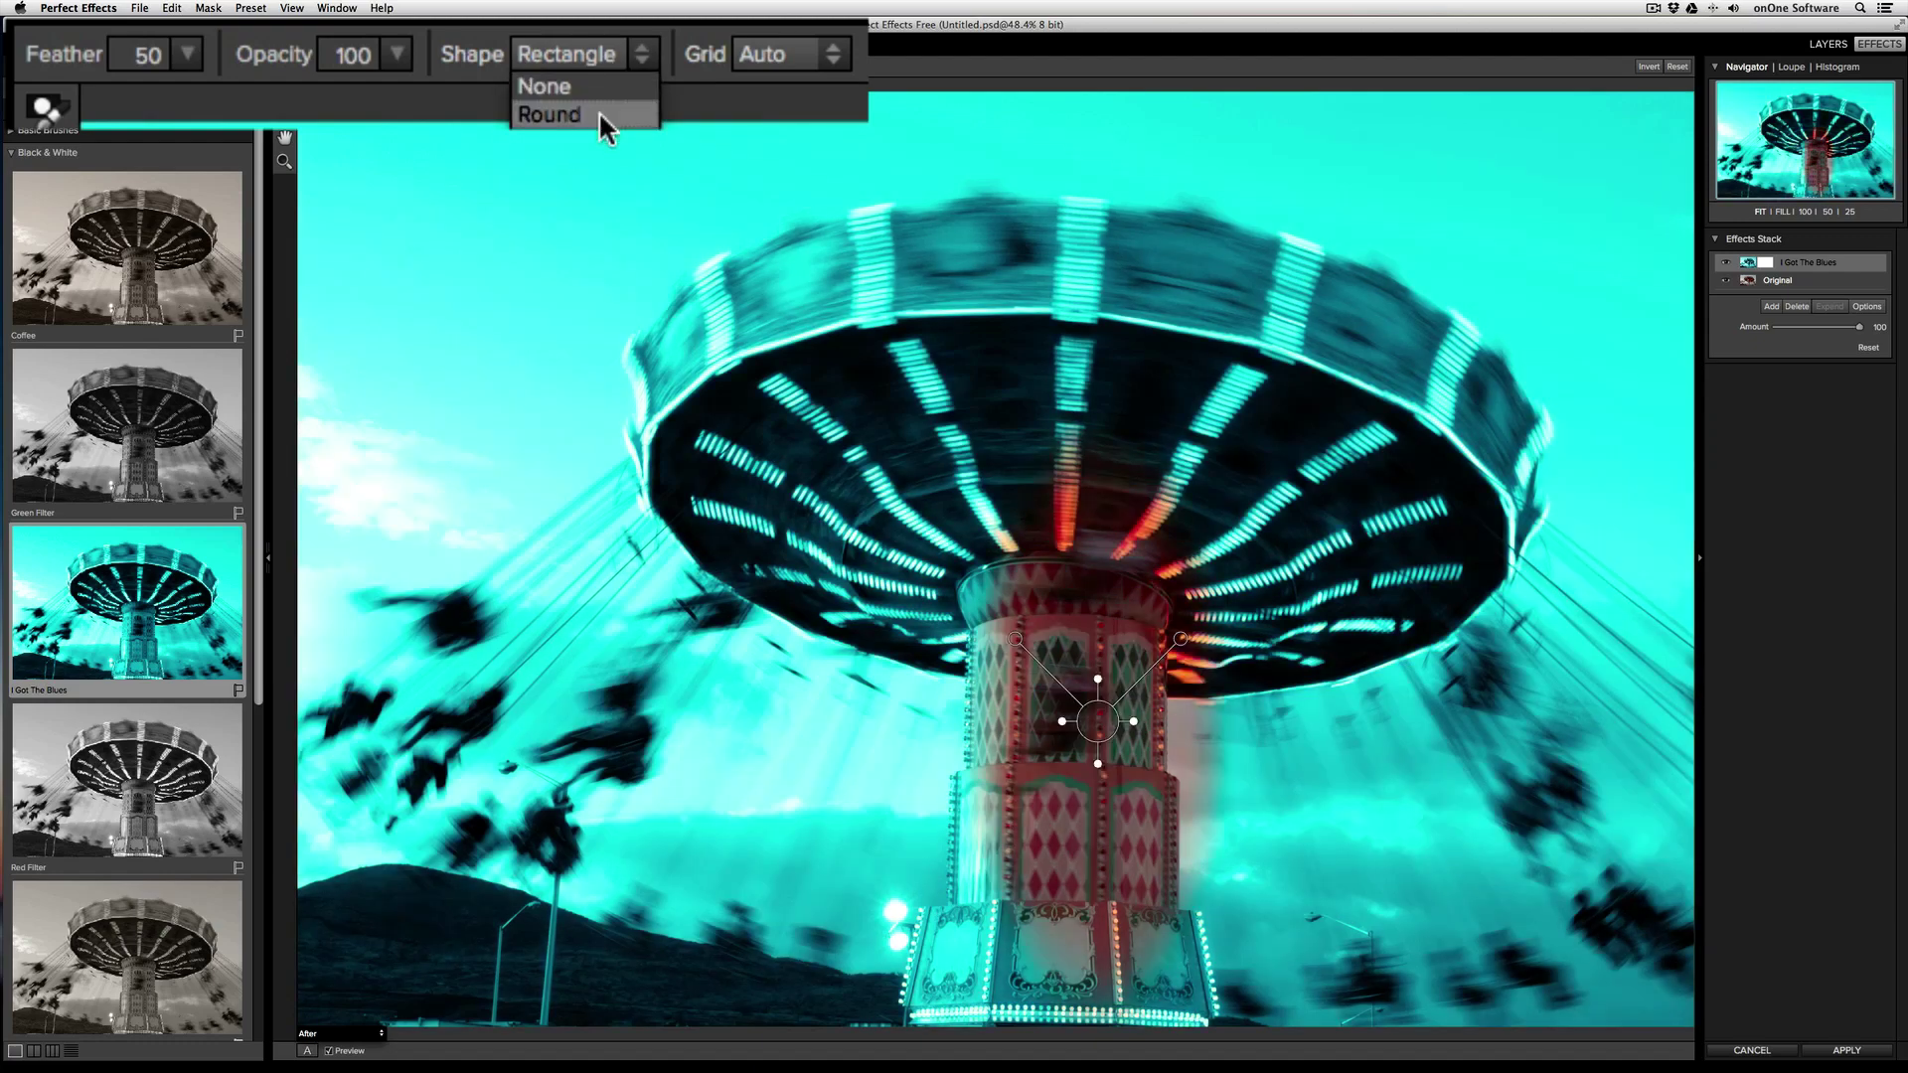
click(600, 115)
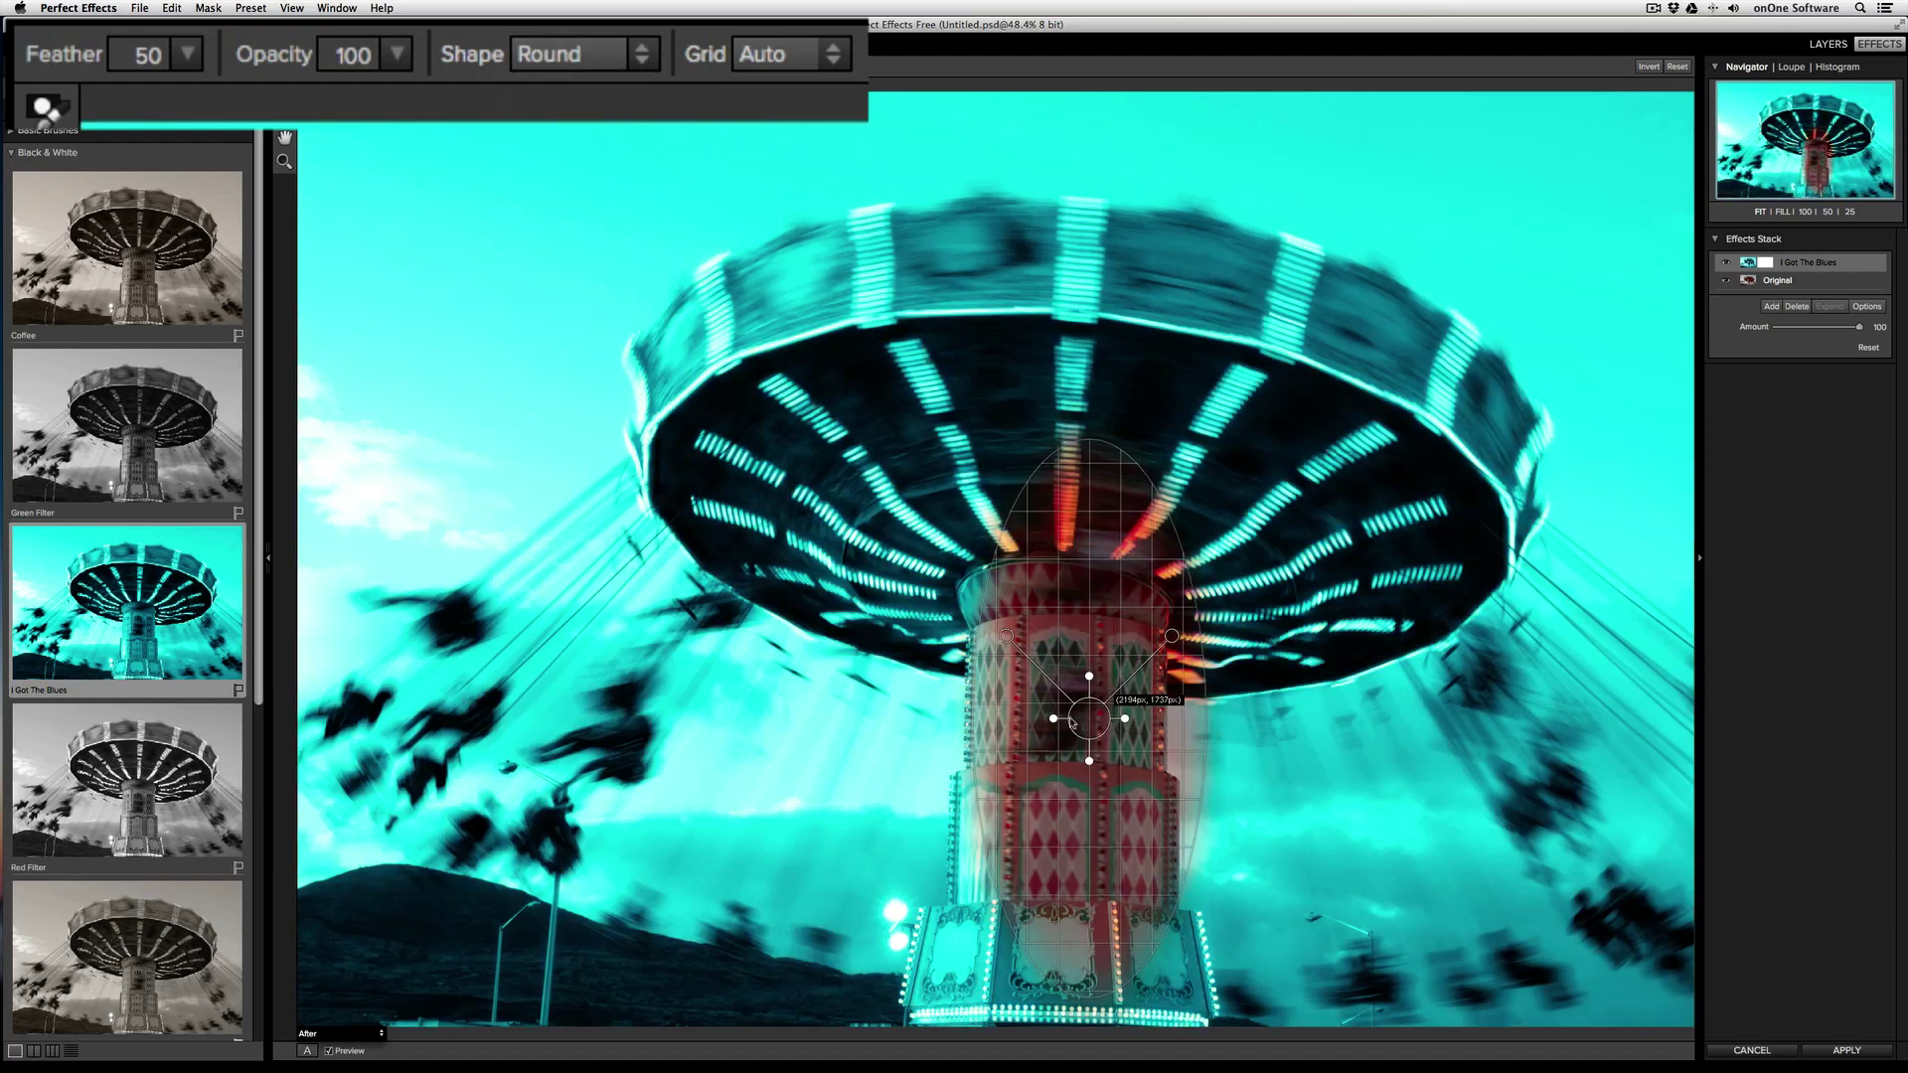
drag(1064, 707, 800, 417)
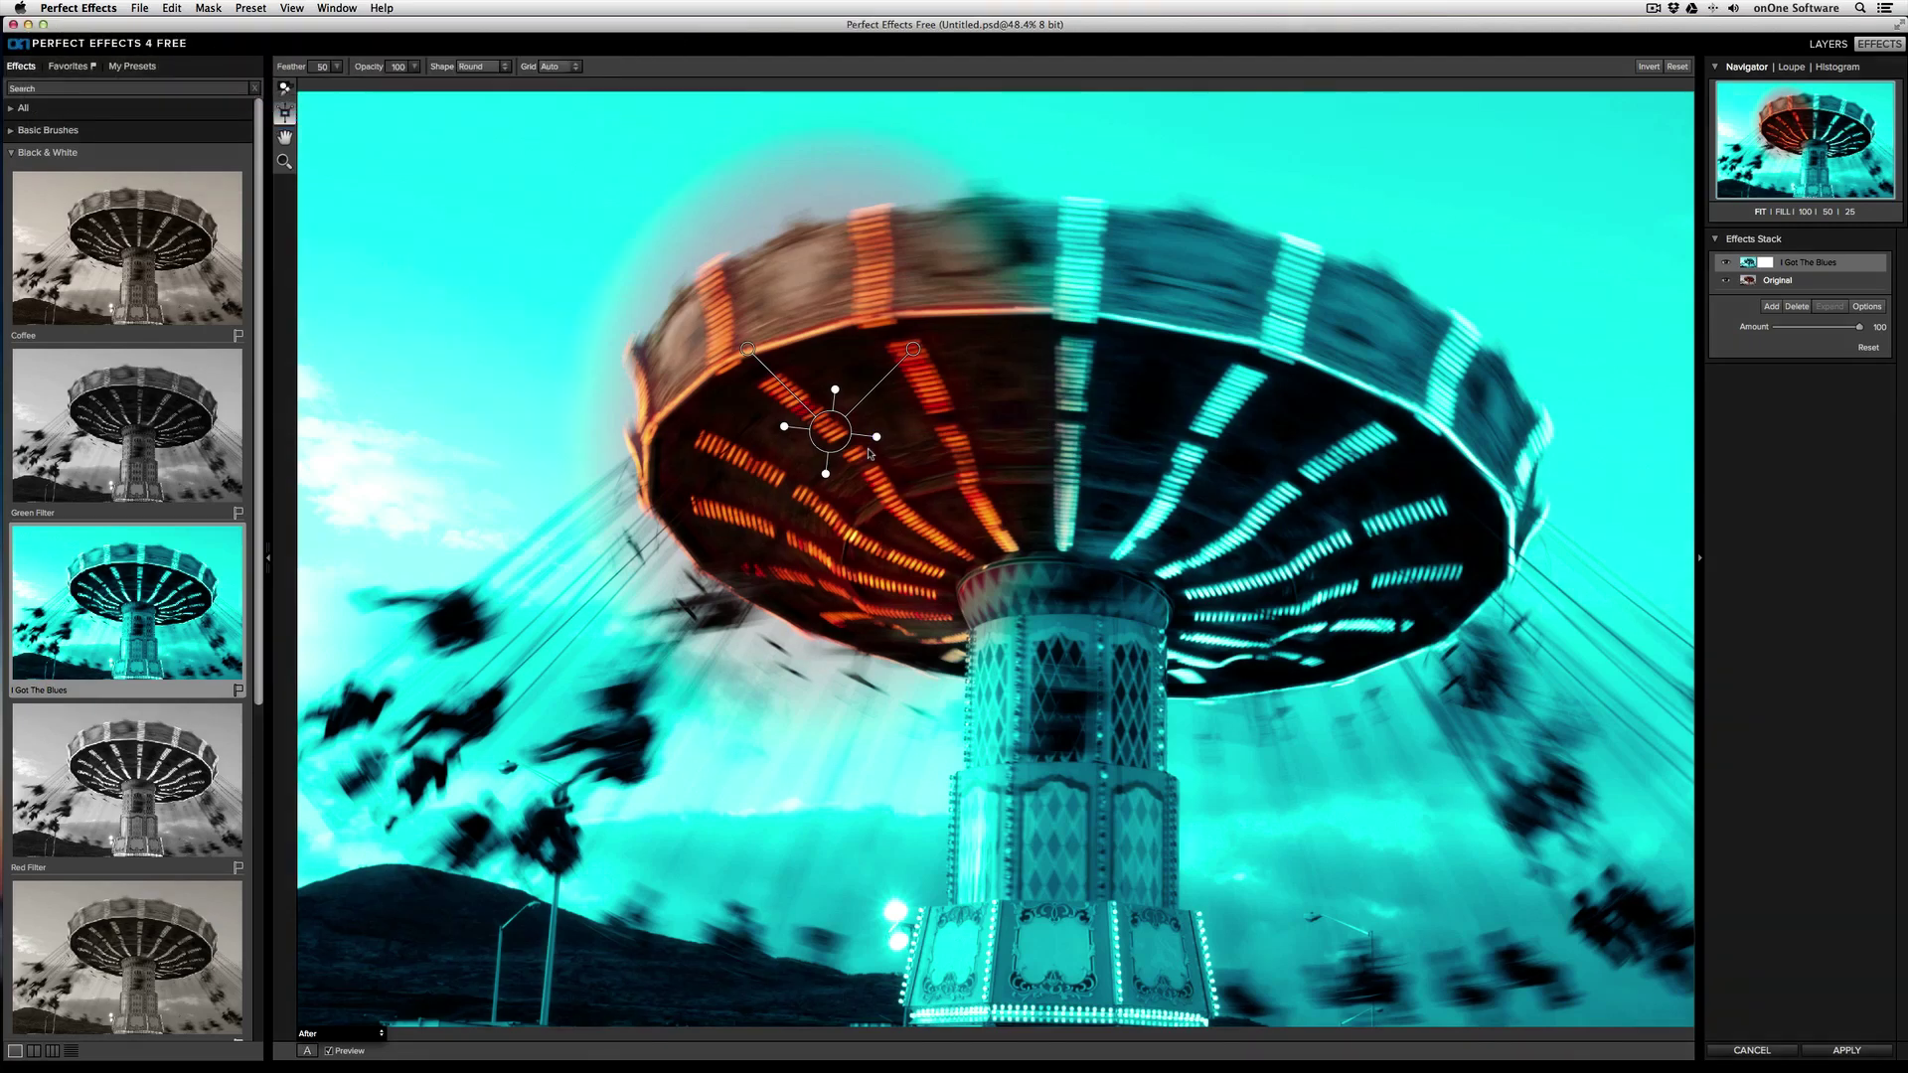
- Invert the bug mask and back, then reset the mask
click(1645, 70)
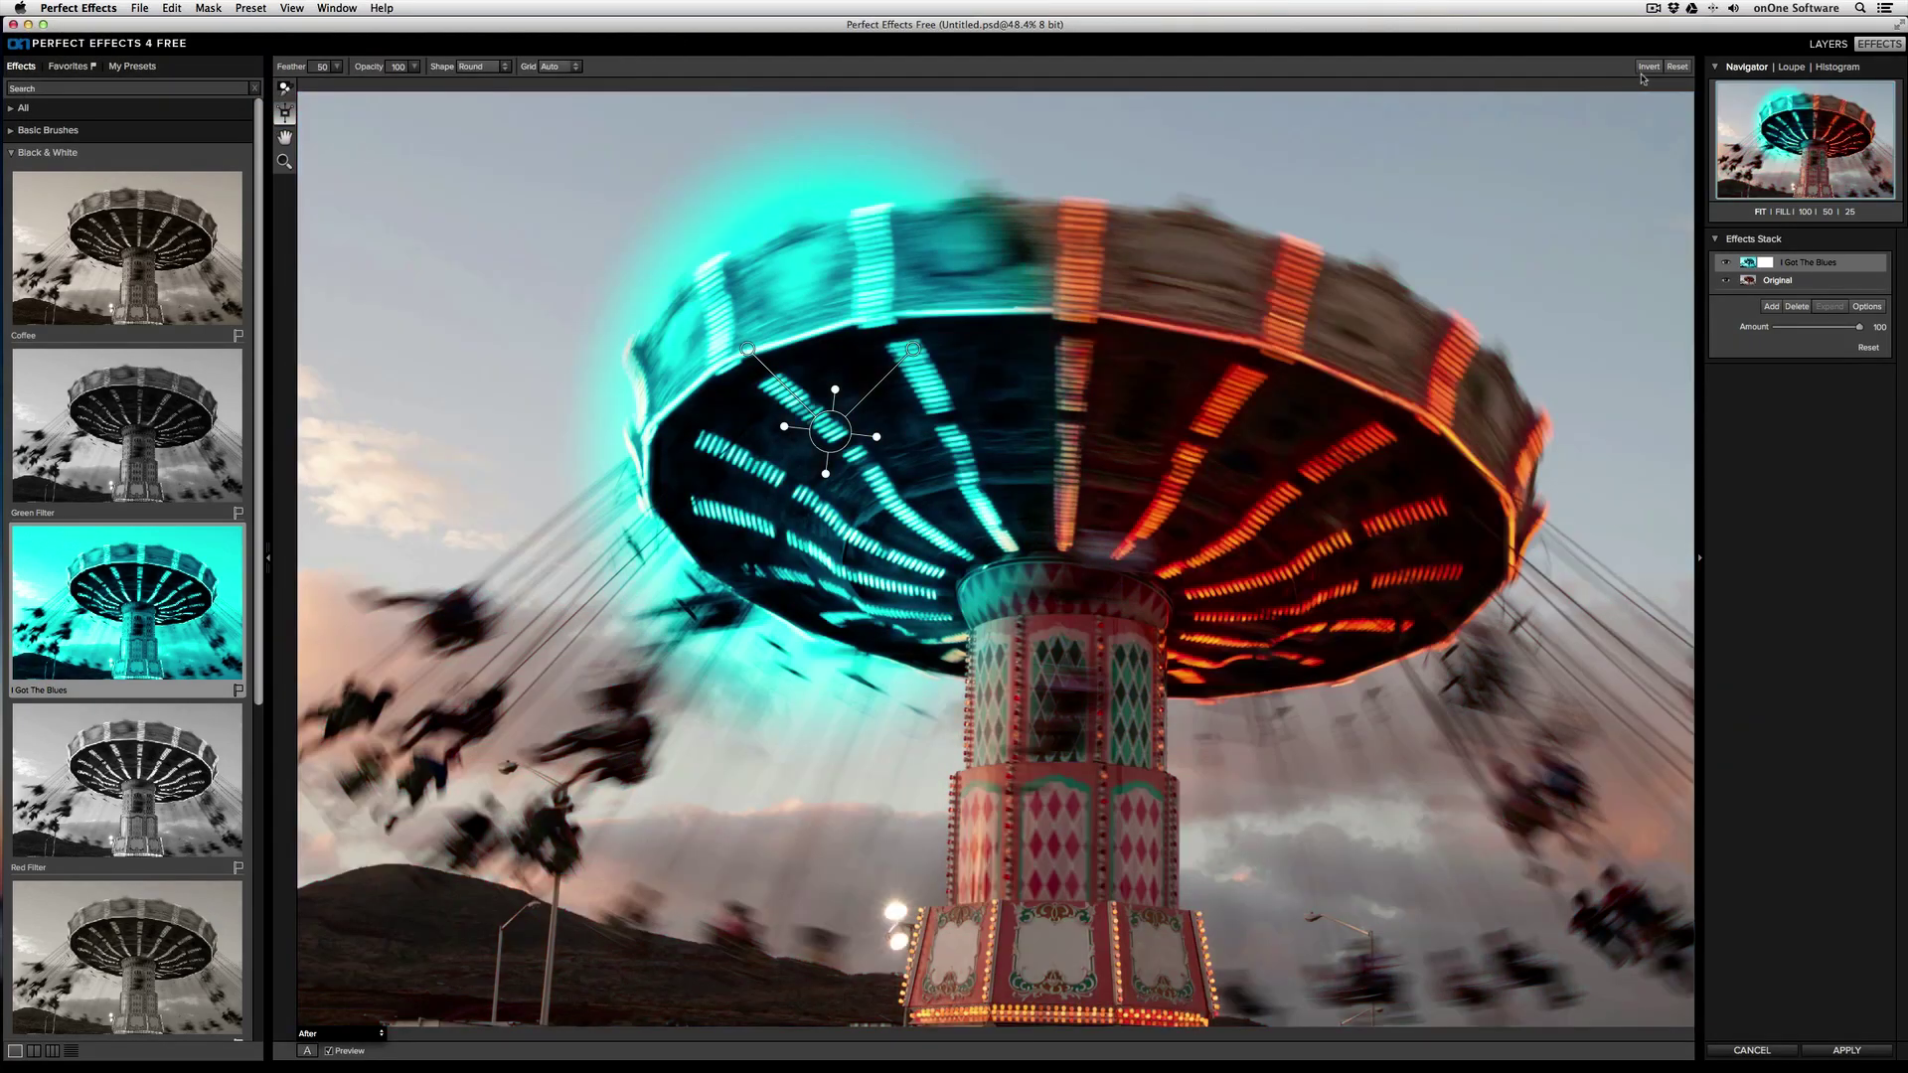
click(1644, 70)
click(1677, 67)
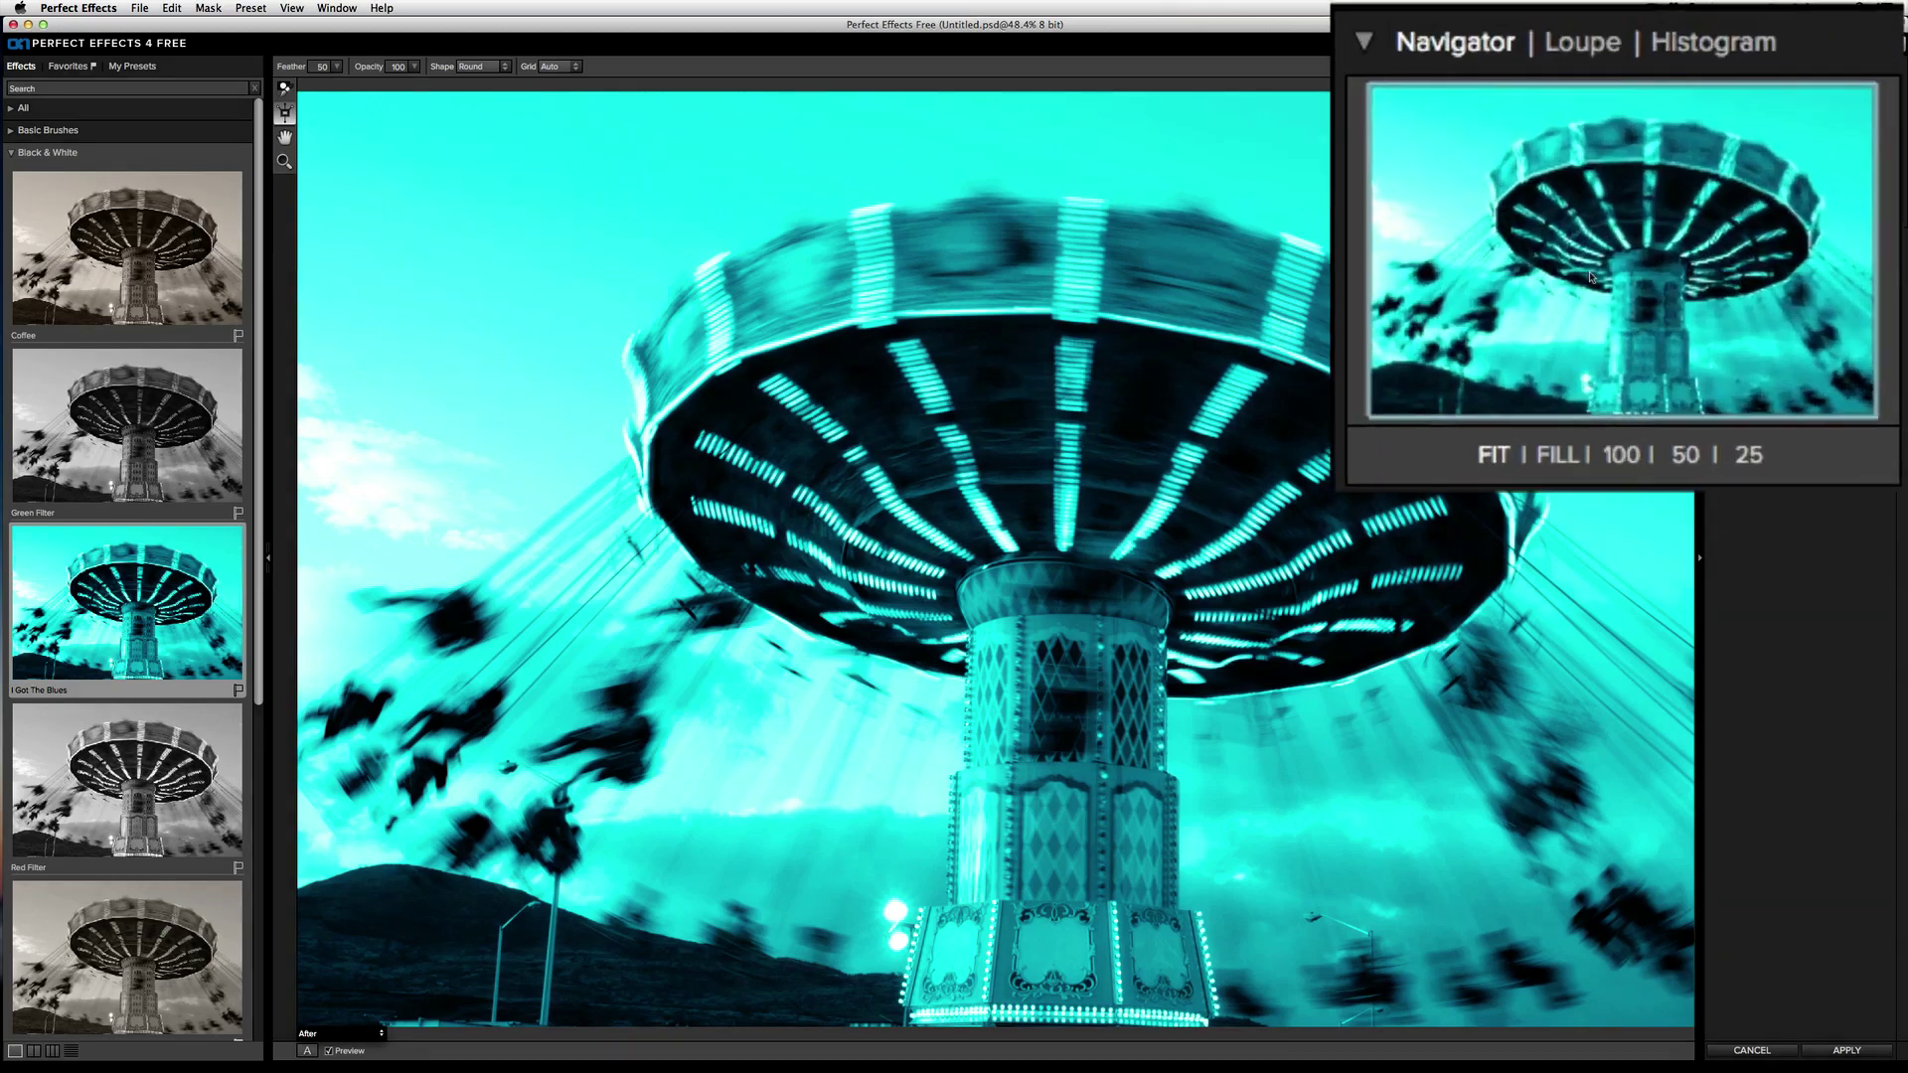
- View the image at 100% then FIT, then switch the navigator through Loupe to the RGB Histogram
click(1623, 456)
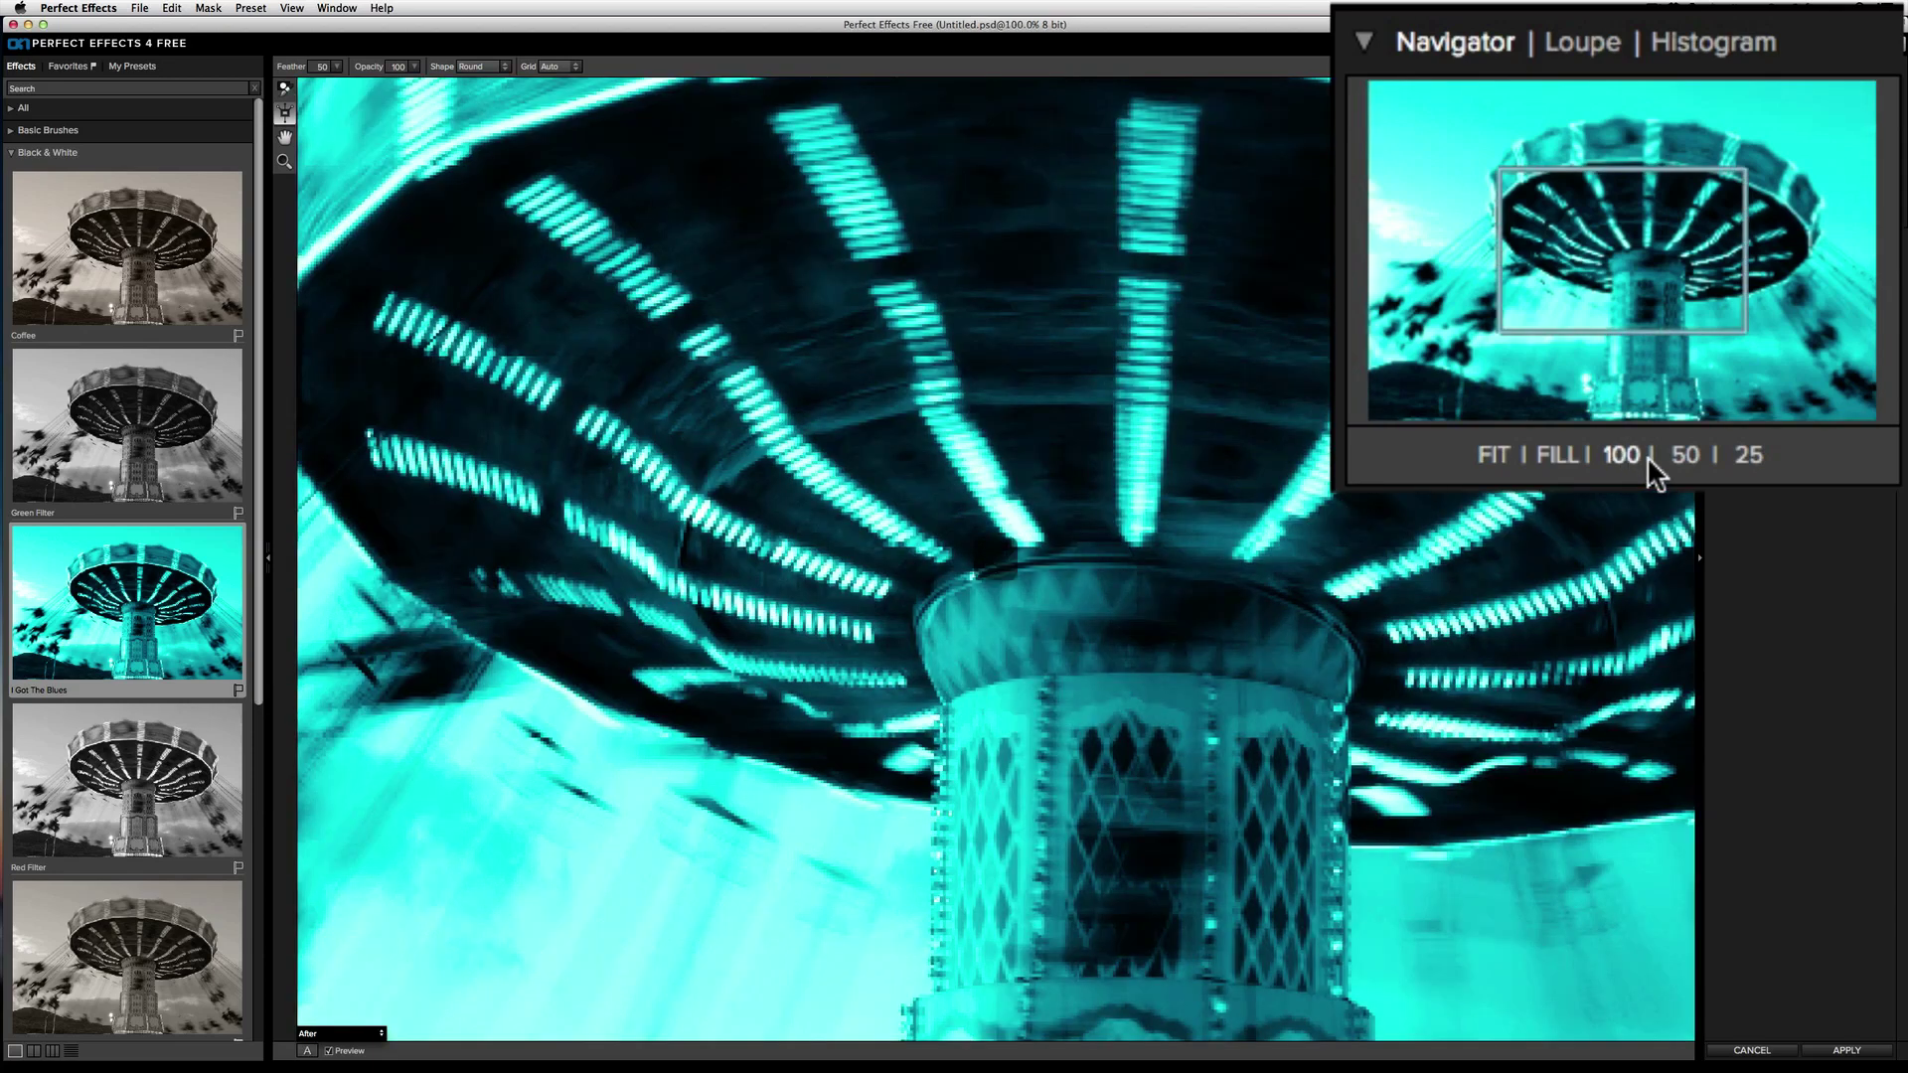
click(1486, 451)
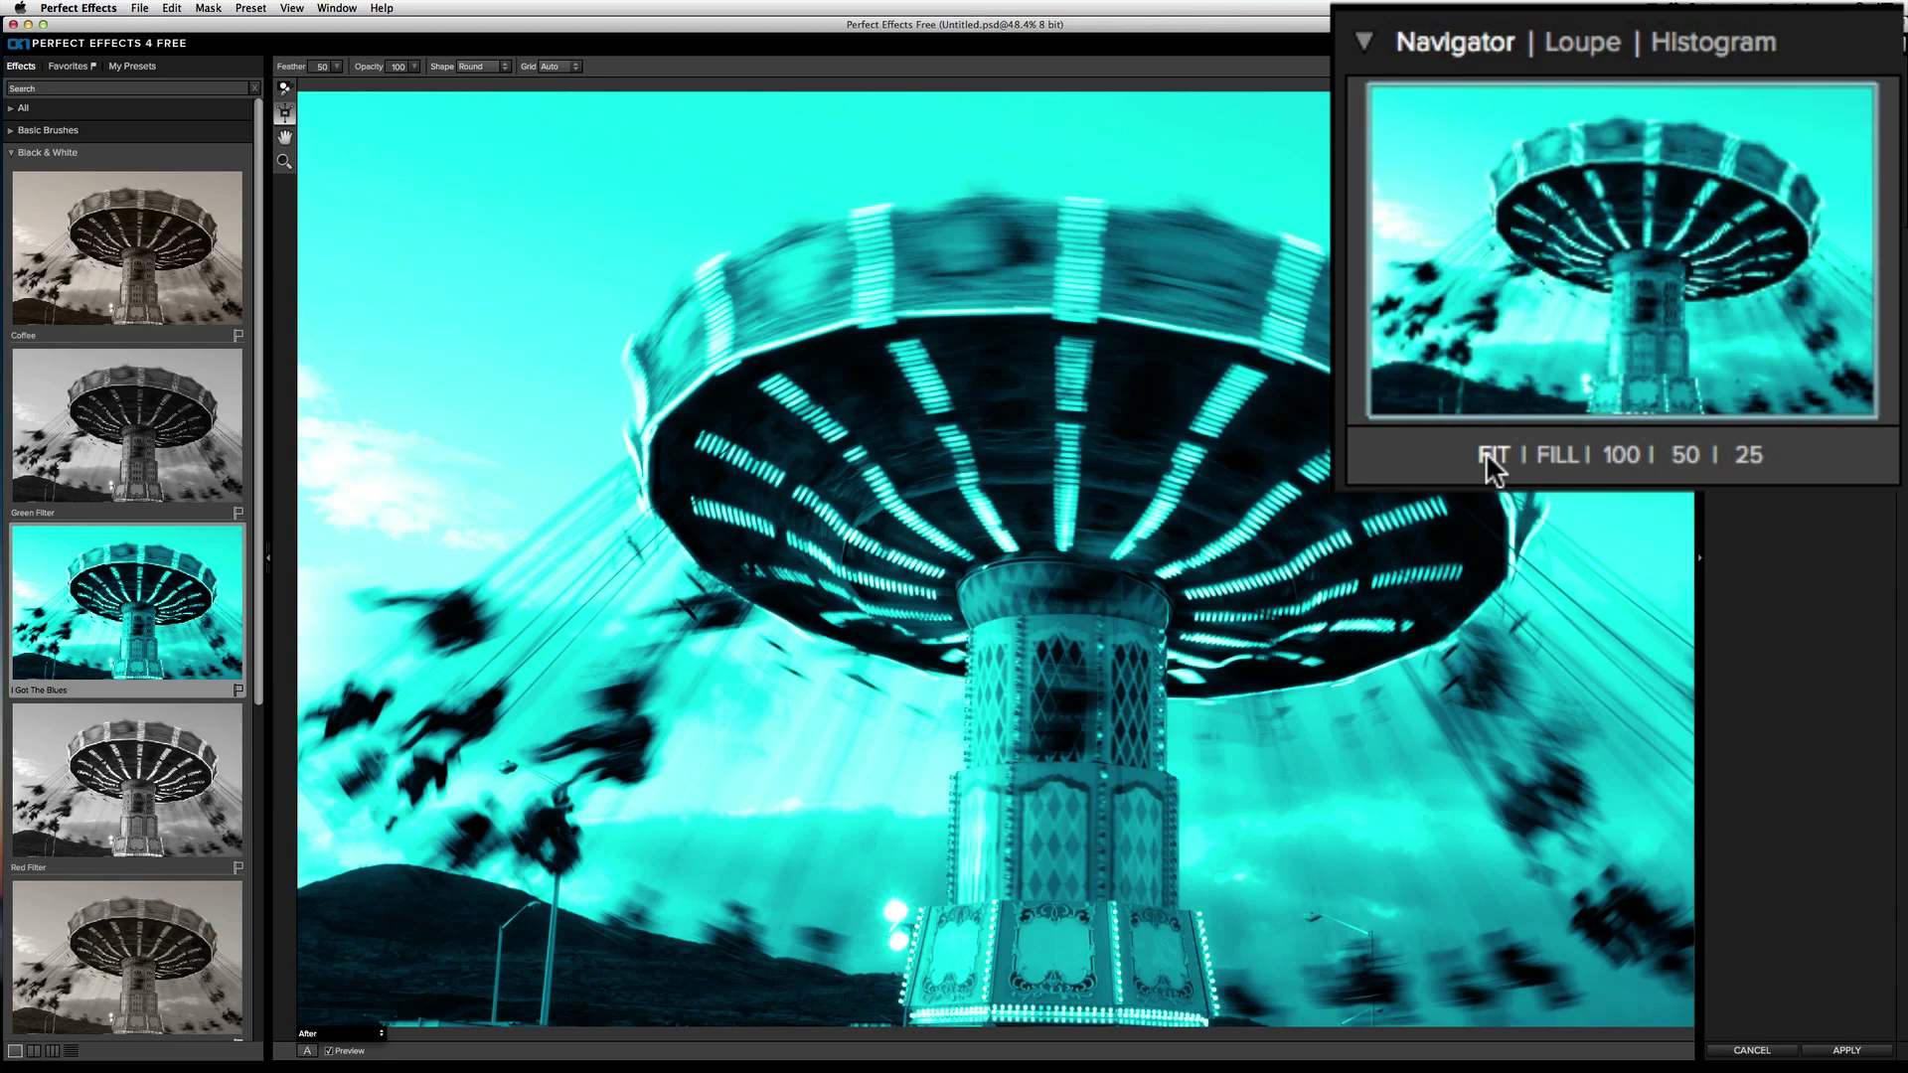
click(1583, 42)
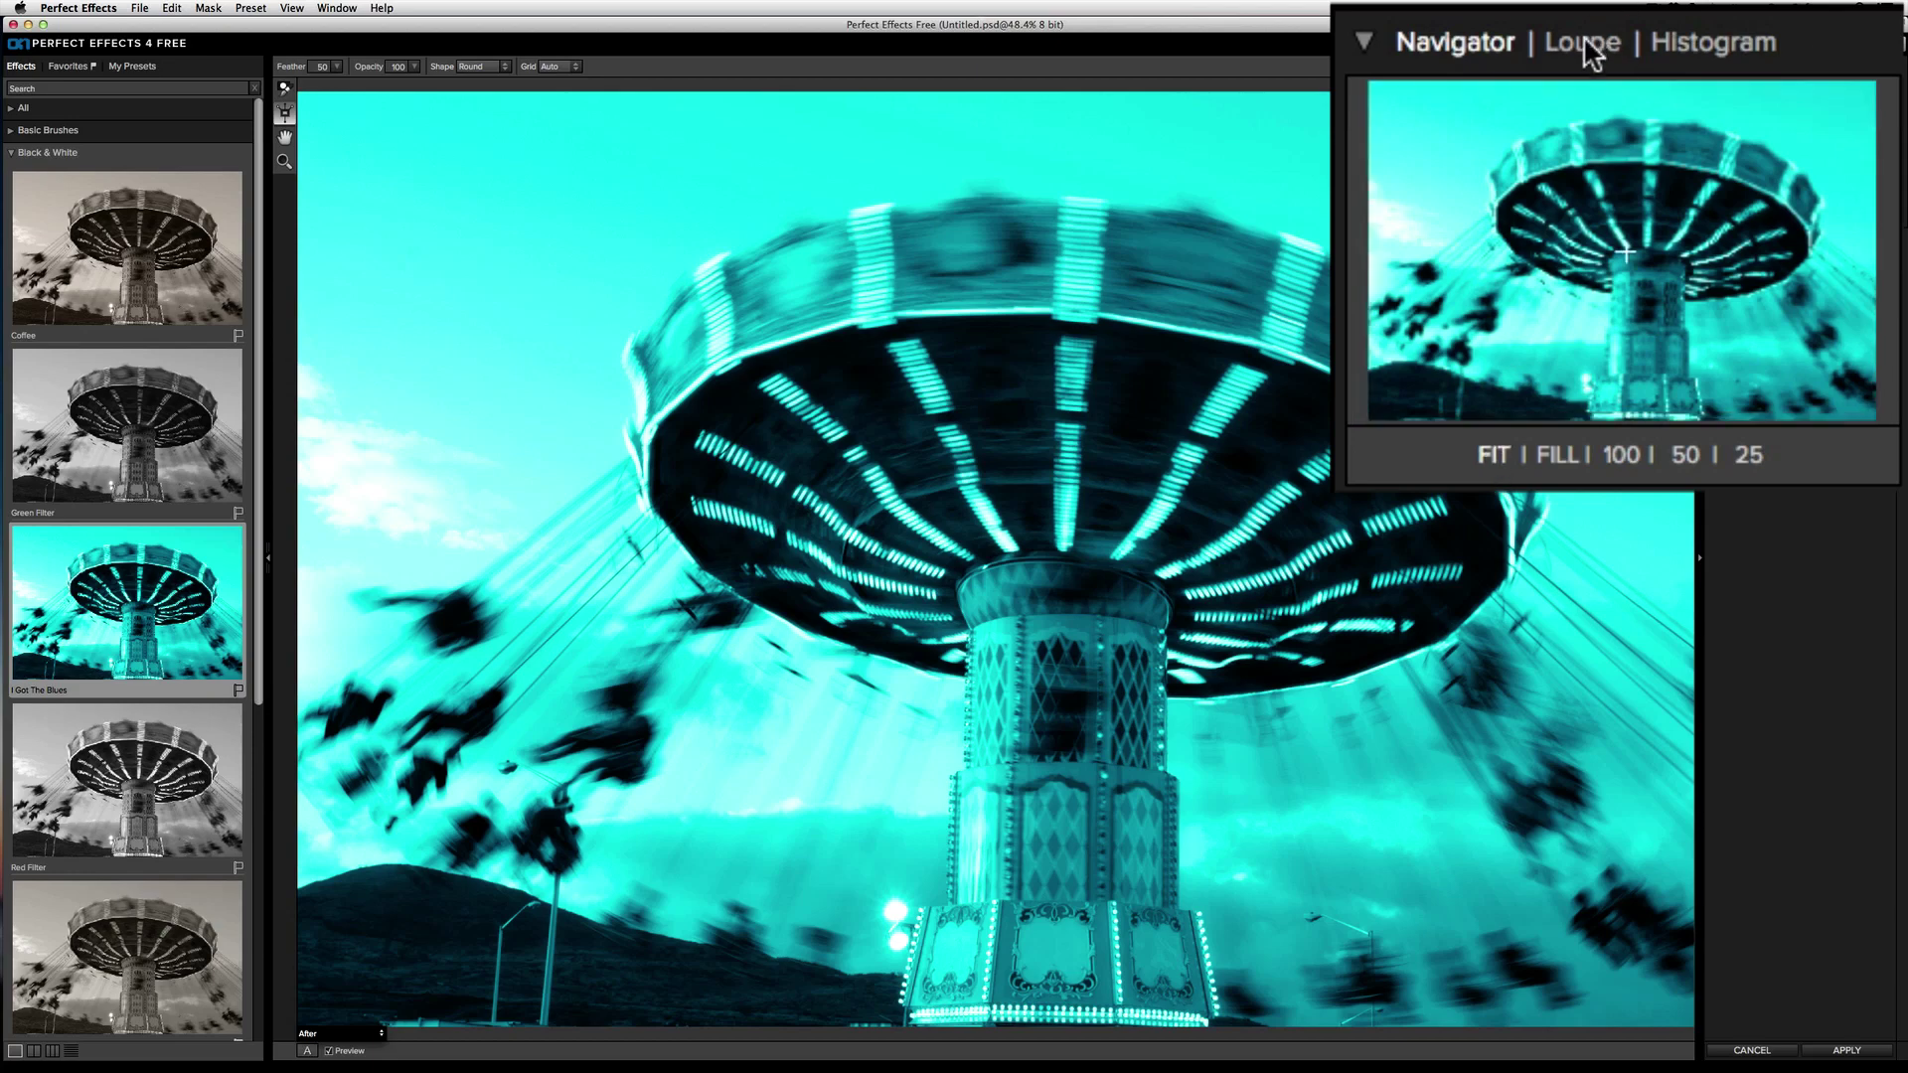
click(1572, 52)
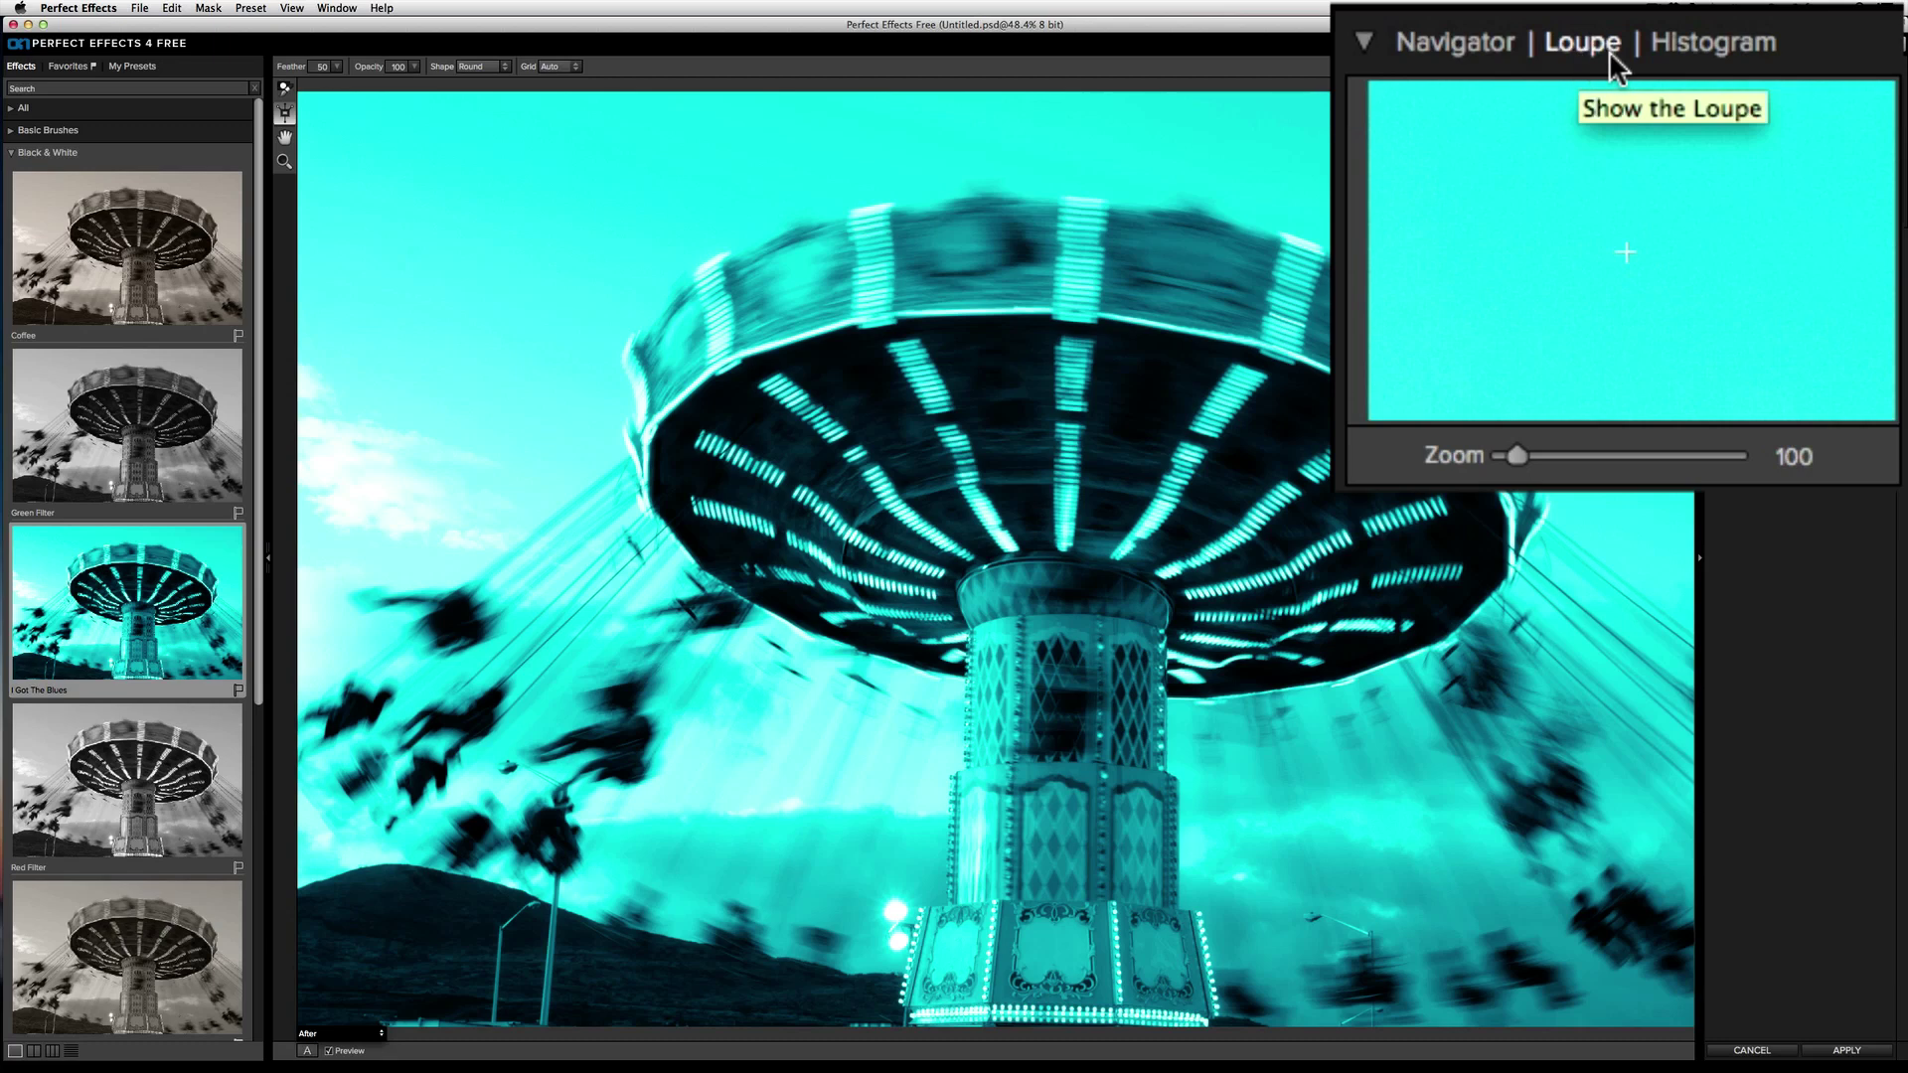
click(1669, 51)
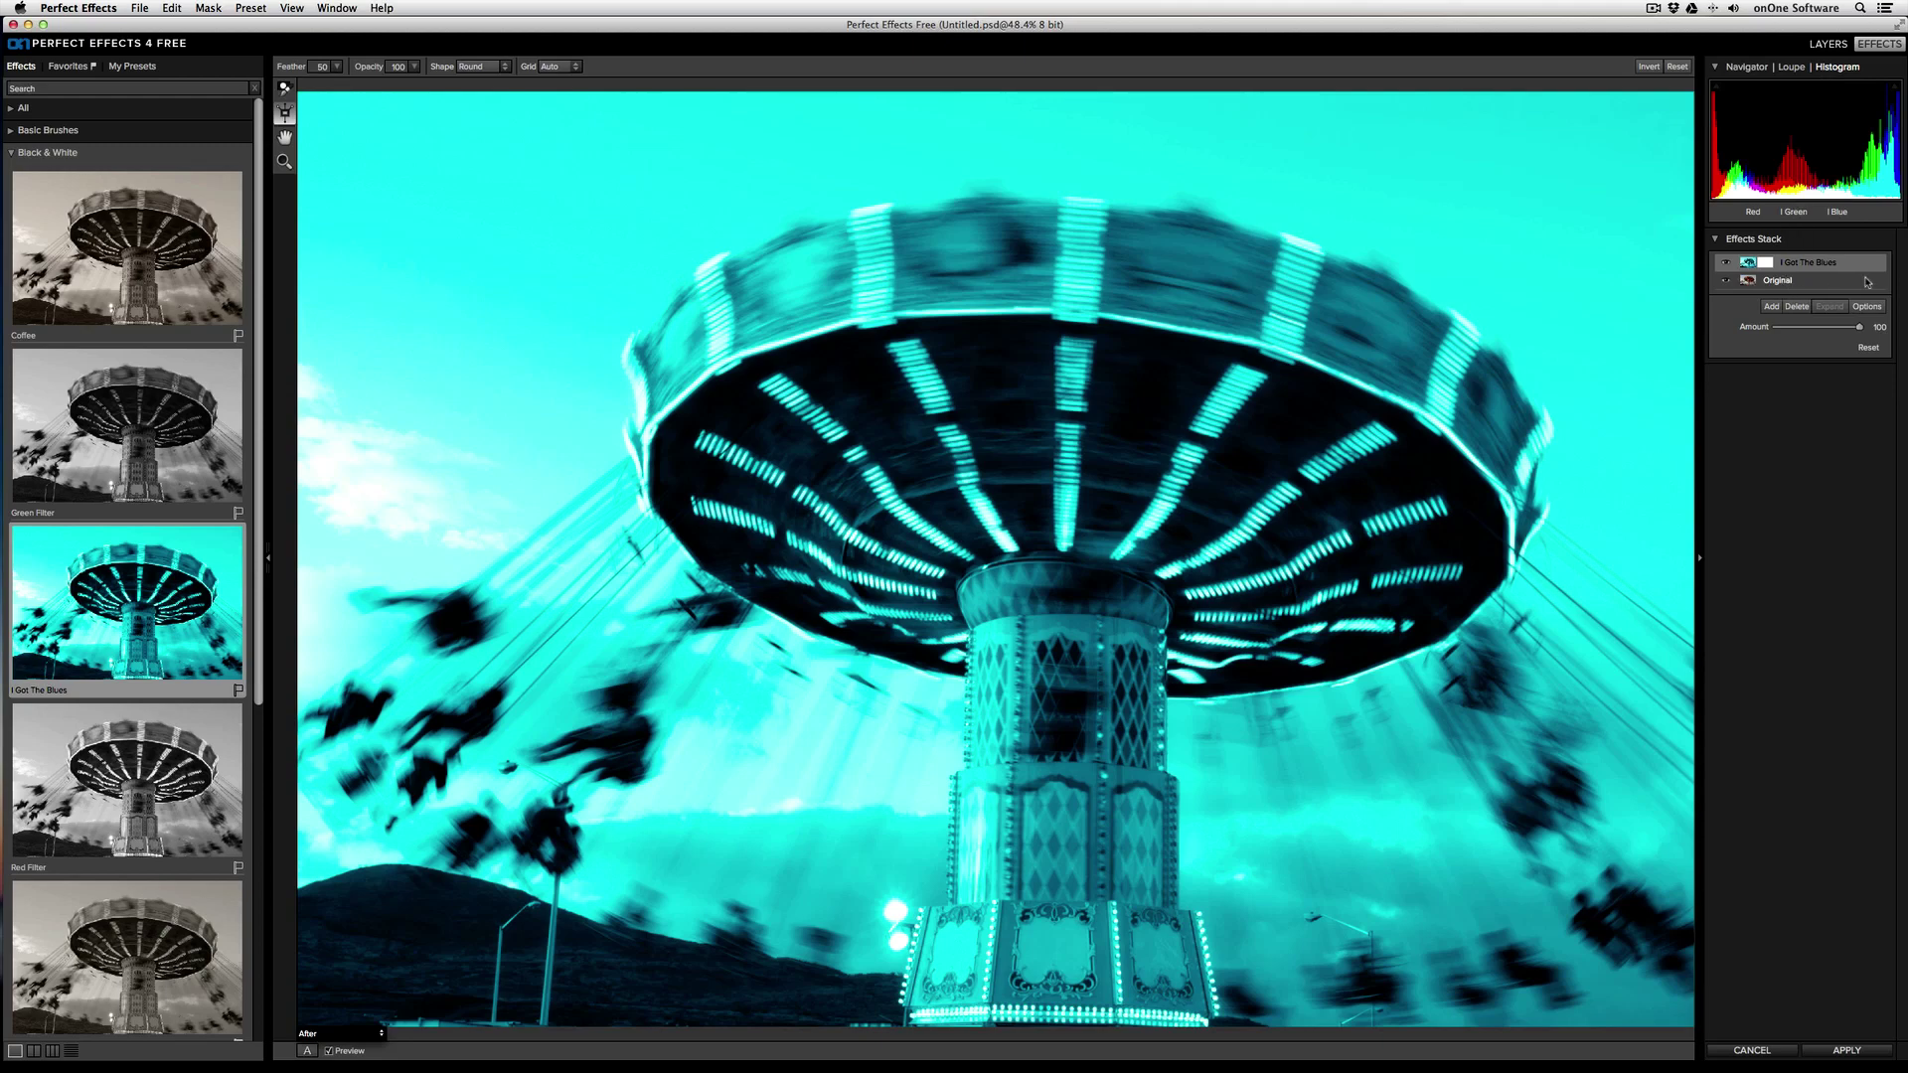
- Add a new layer with the Coffee preset, lower its amount to 54, and toggle its visibility to compare
click(1771, 306)
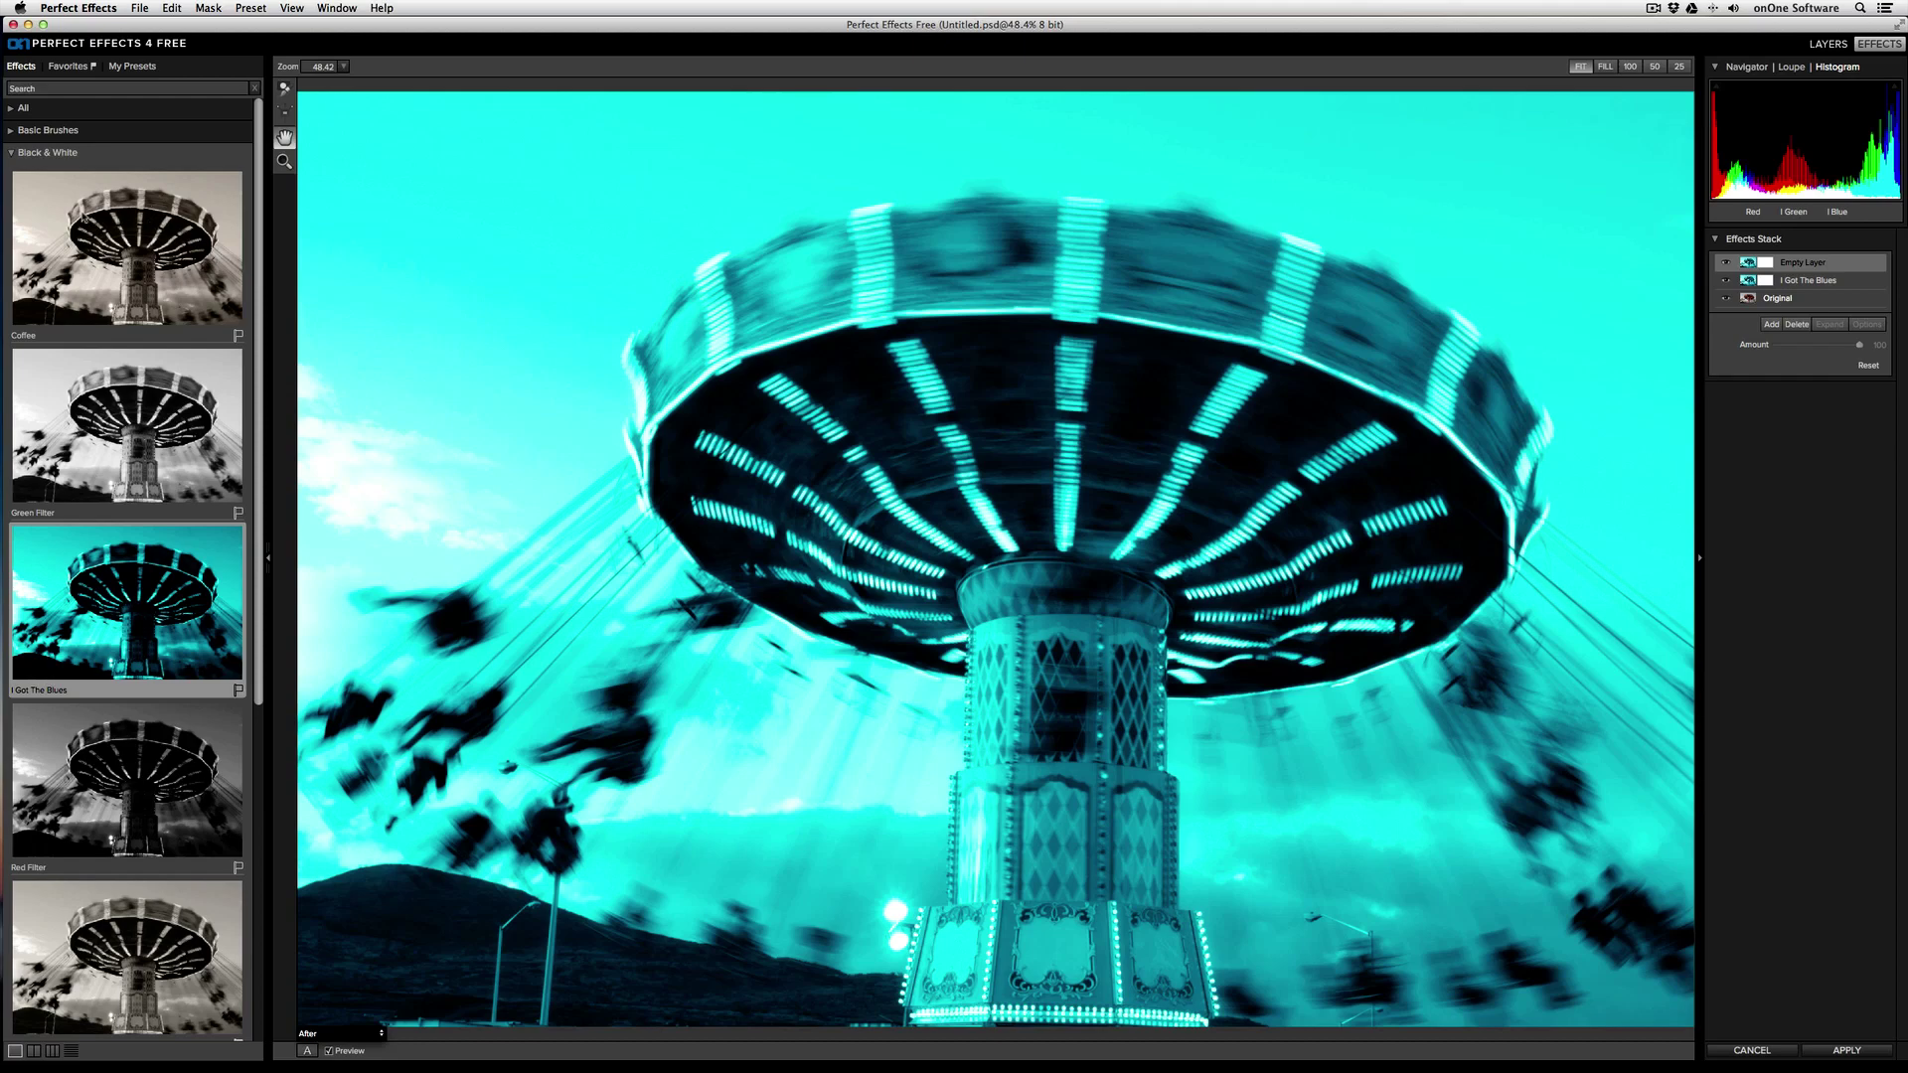
click(103, 267)
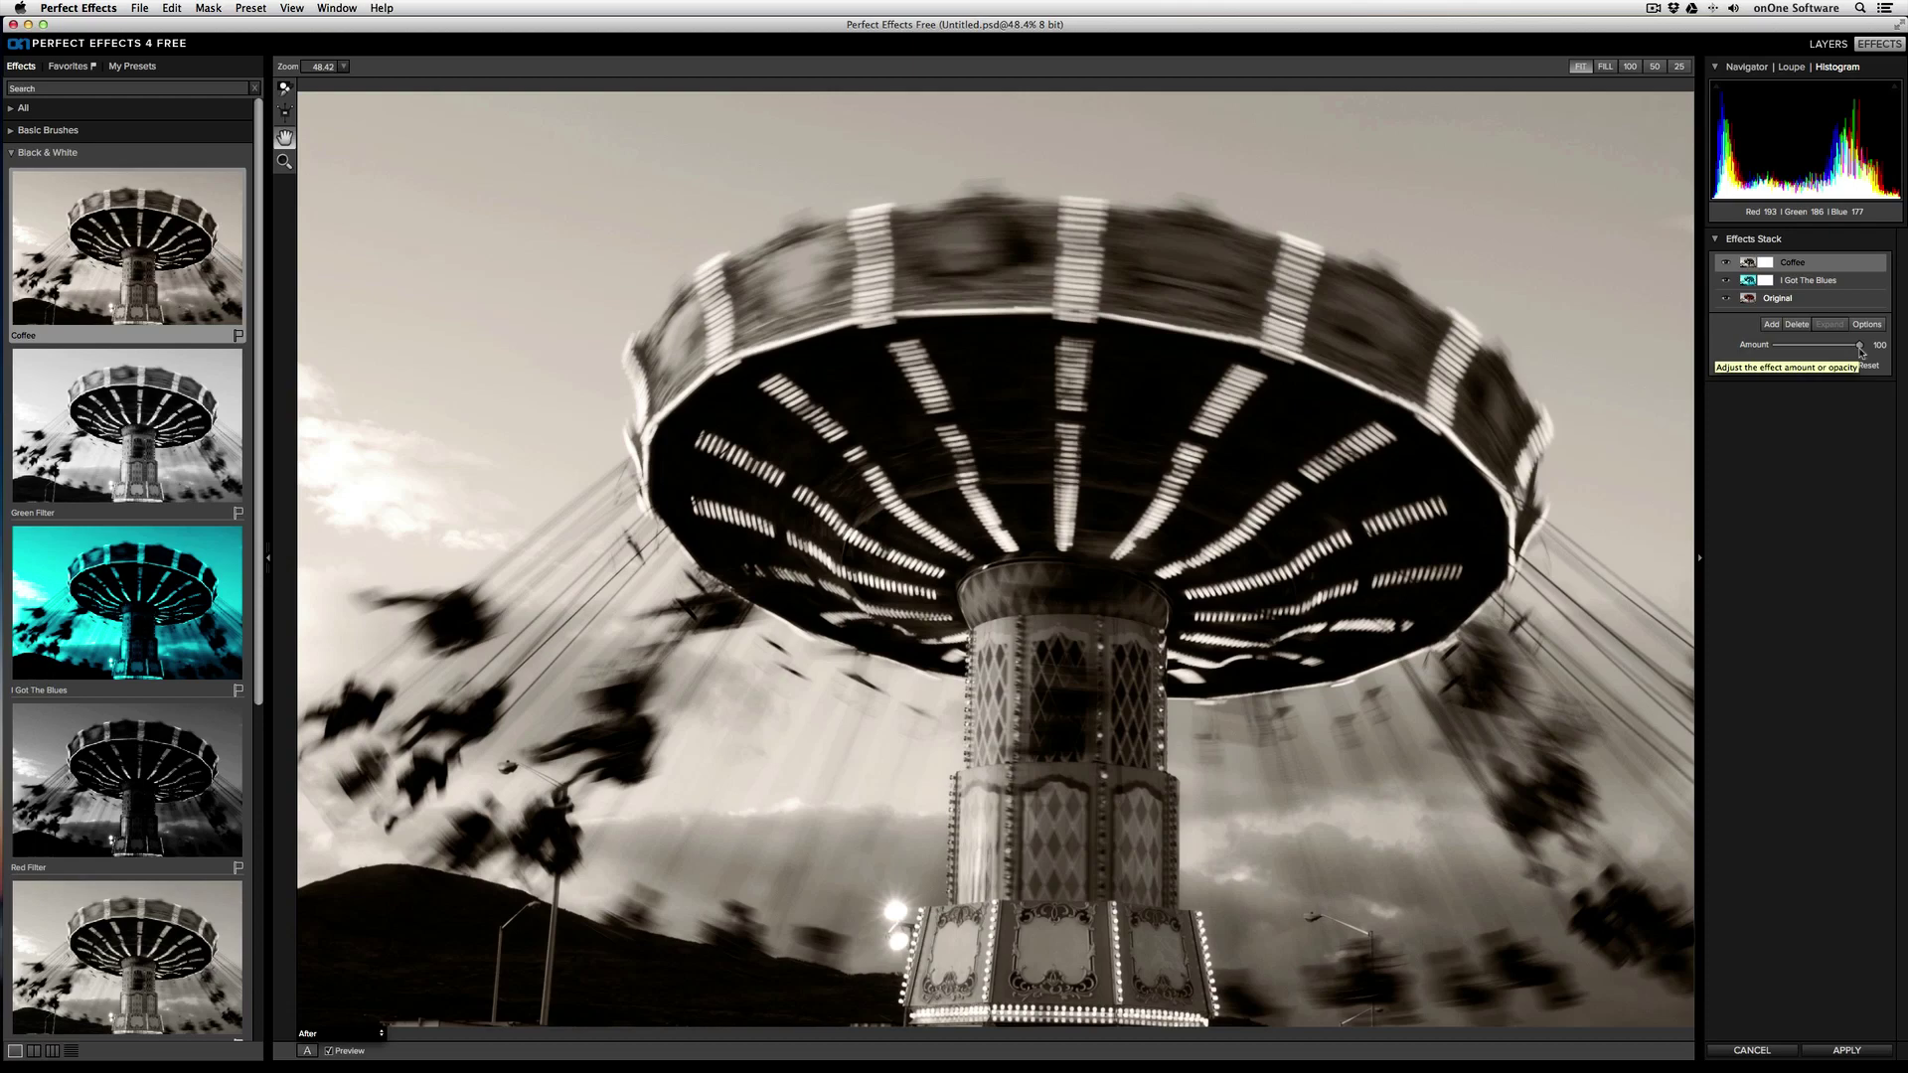
mouse_move(1857, 345)
mouse_down()
mouse_move(1773, 346)
mouse_move(1865, 361)
mouse_up()
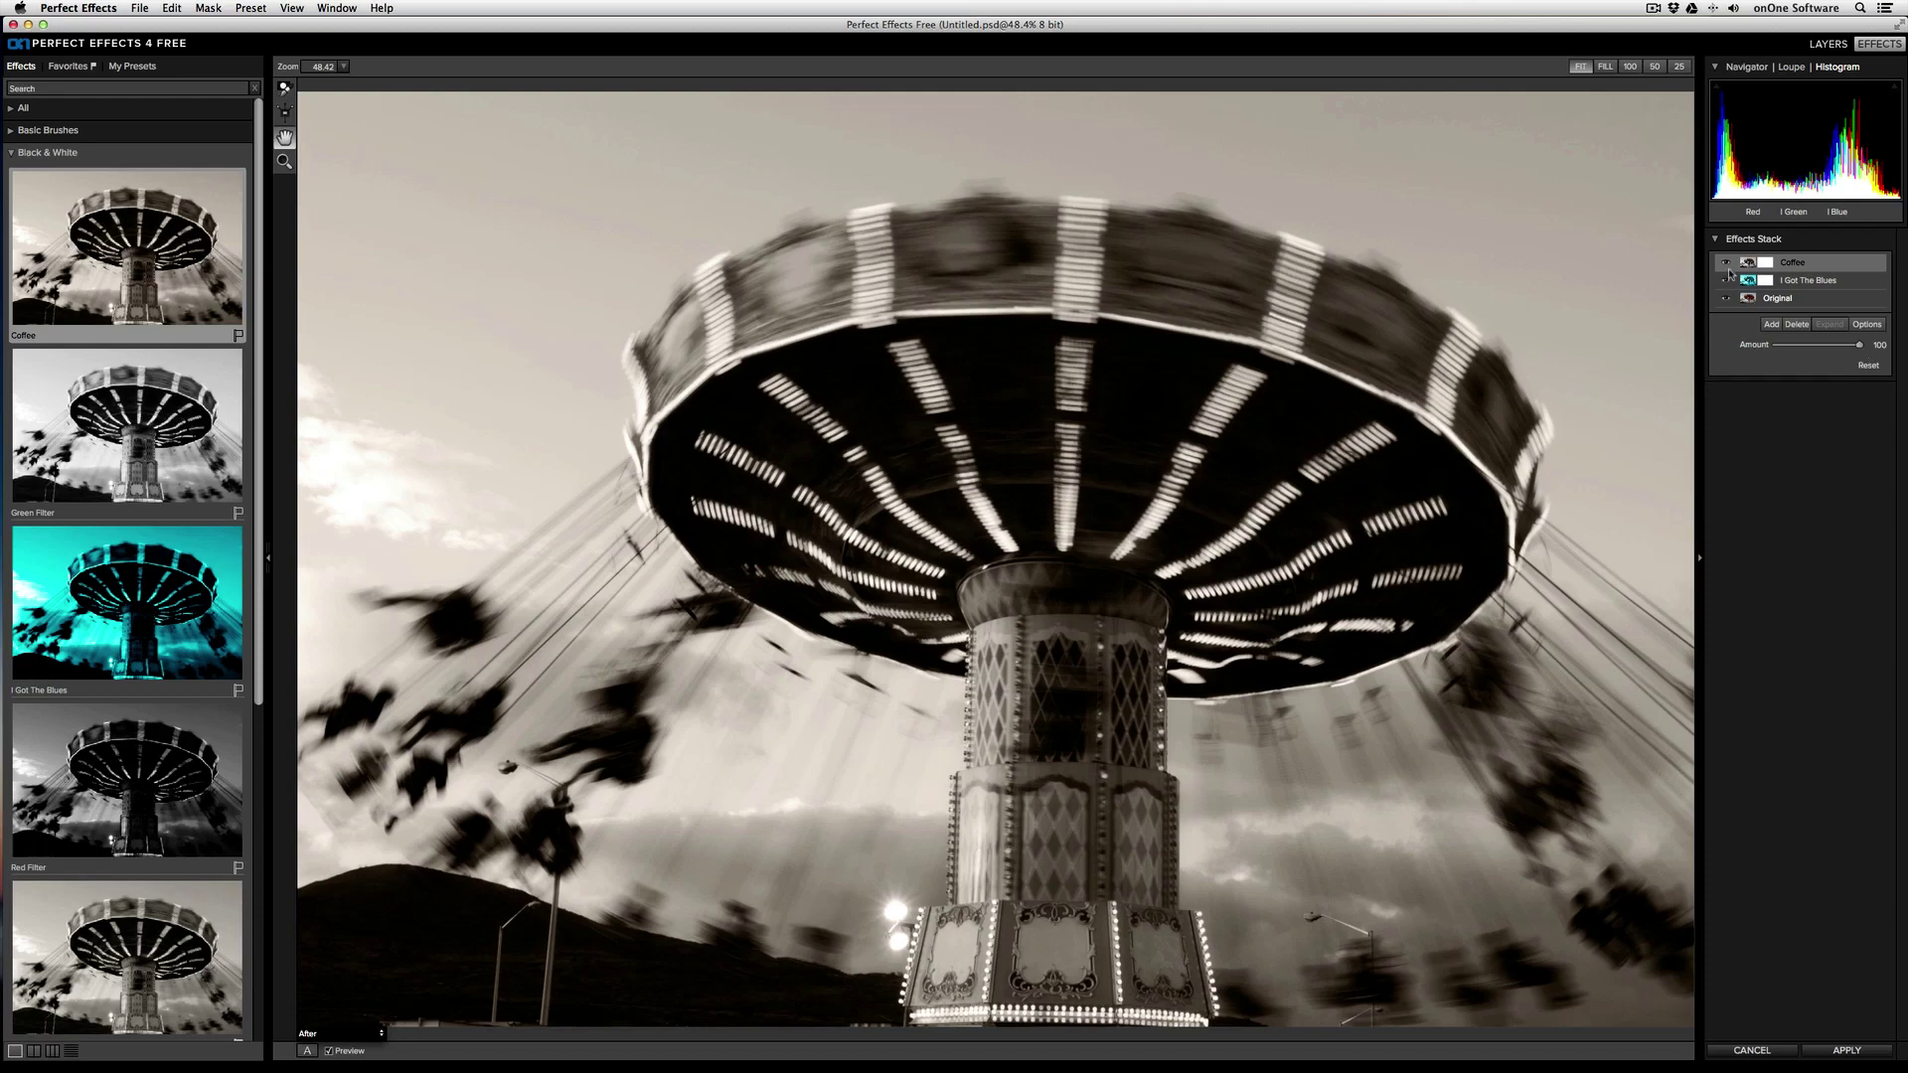
click(1726, 263)
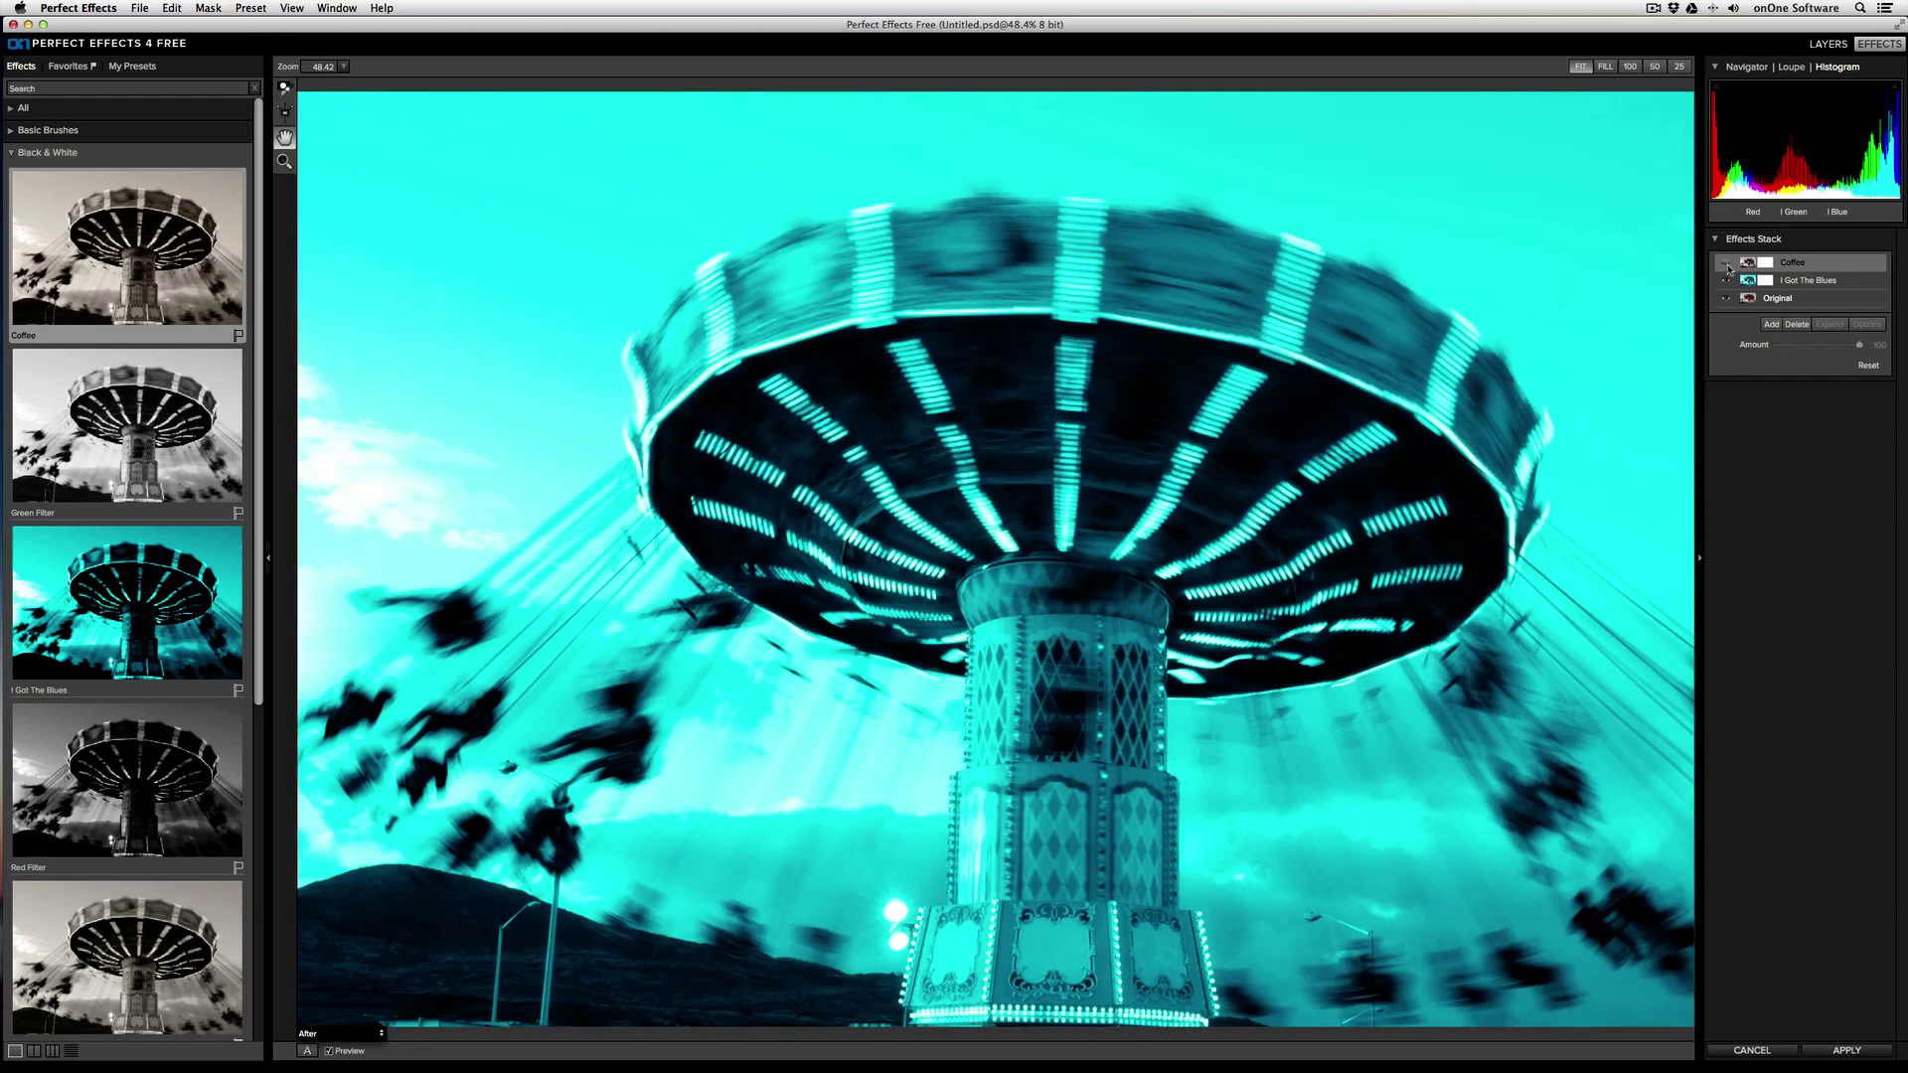
click(1726, 264)
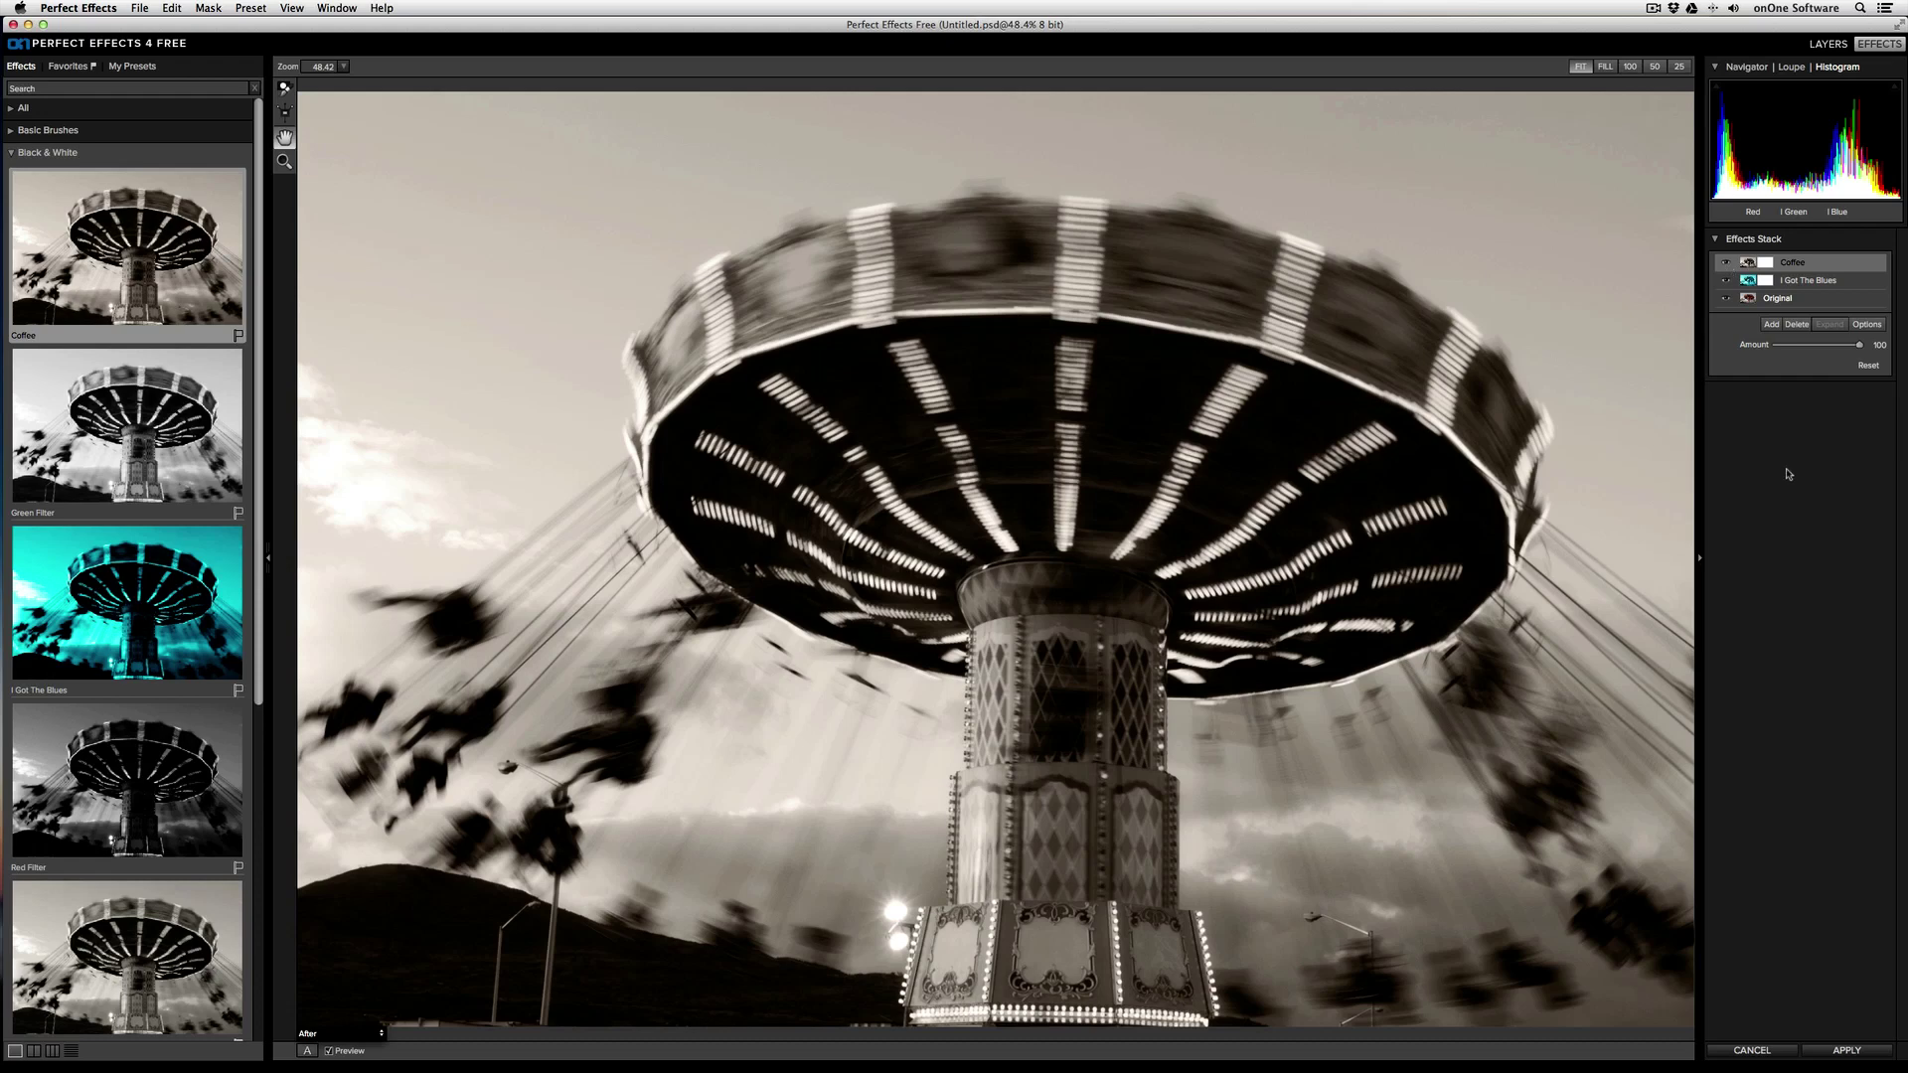
- Set the Coffee layer to Screen blending at amount 42, keeping Apply Effect To on All
click(1867, 325)
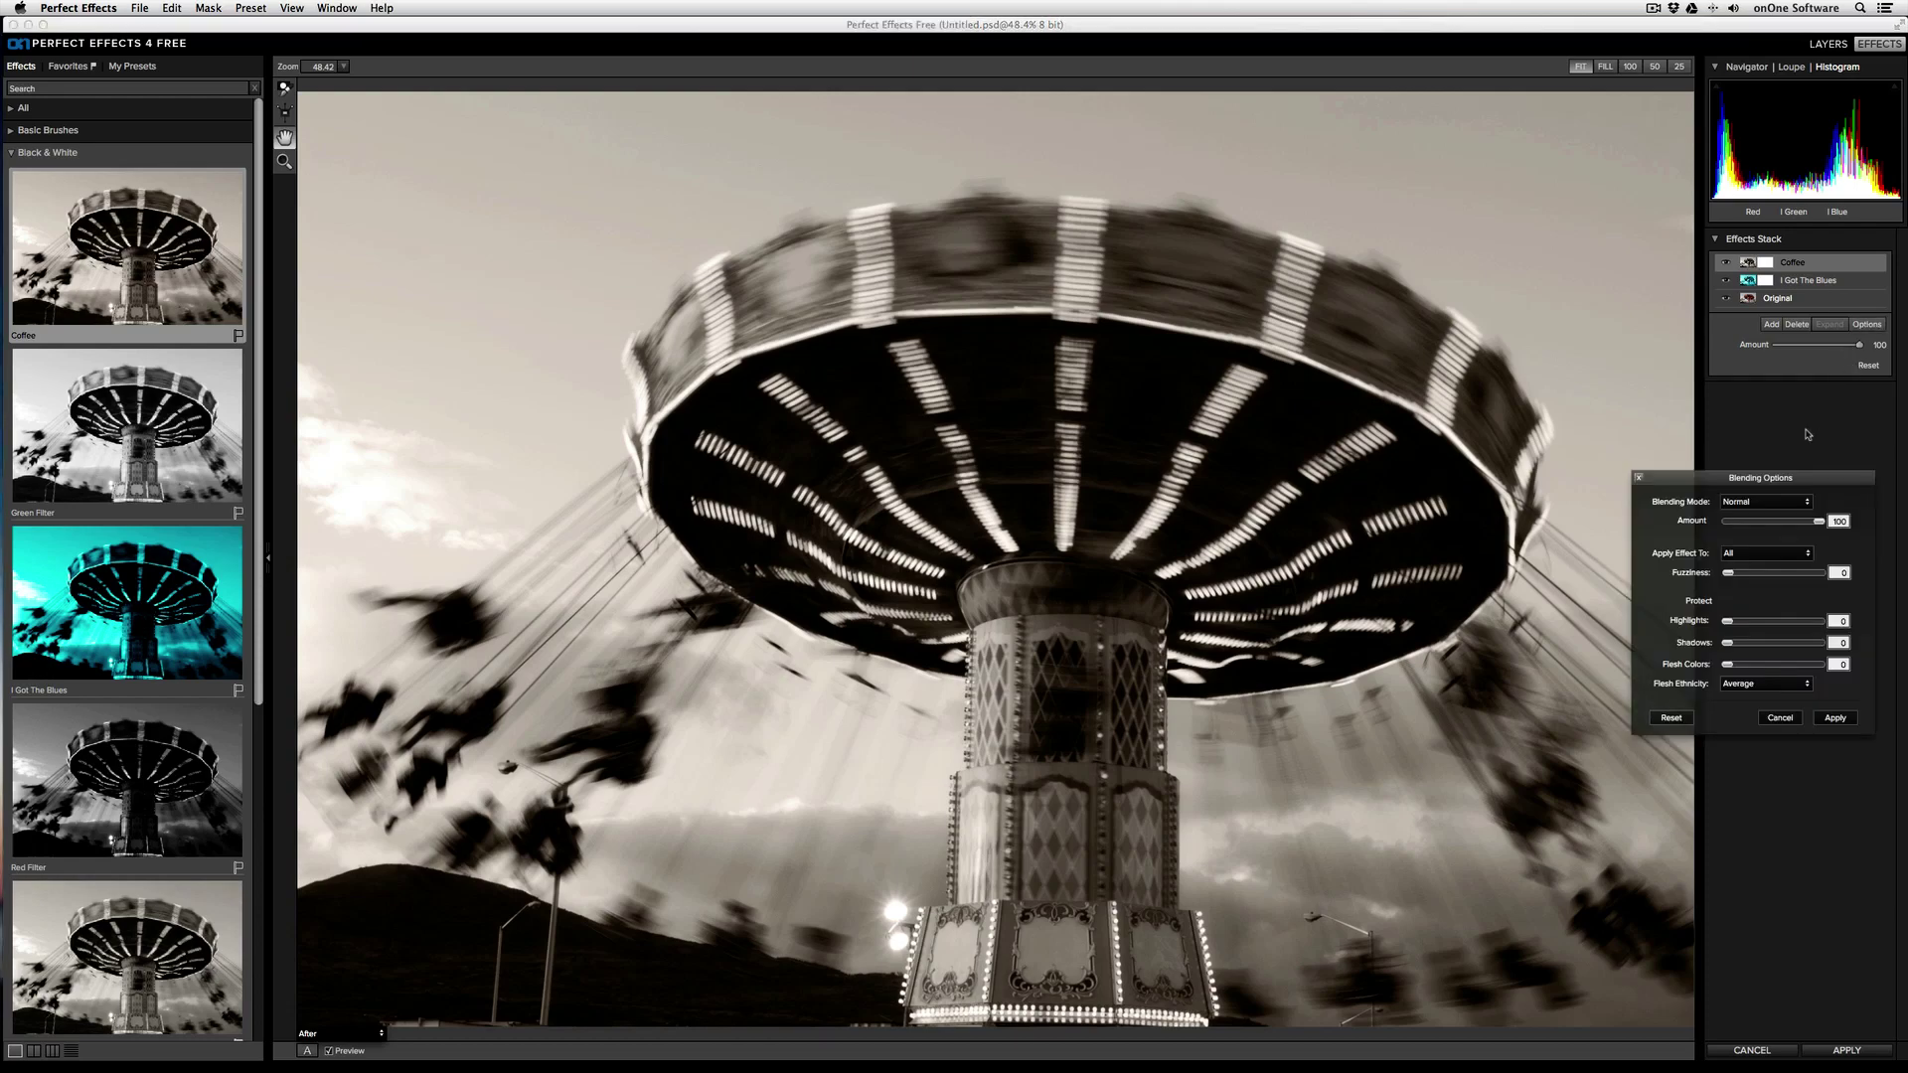
click(1792, 500)
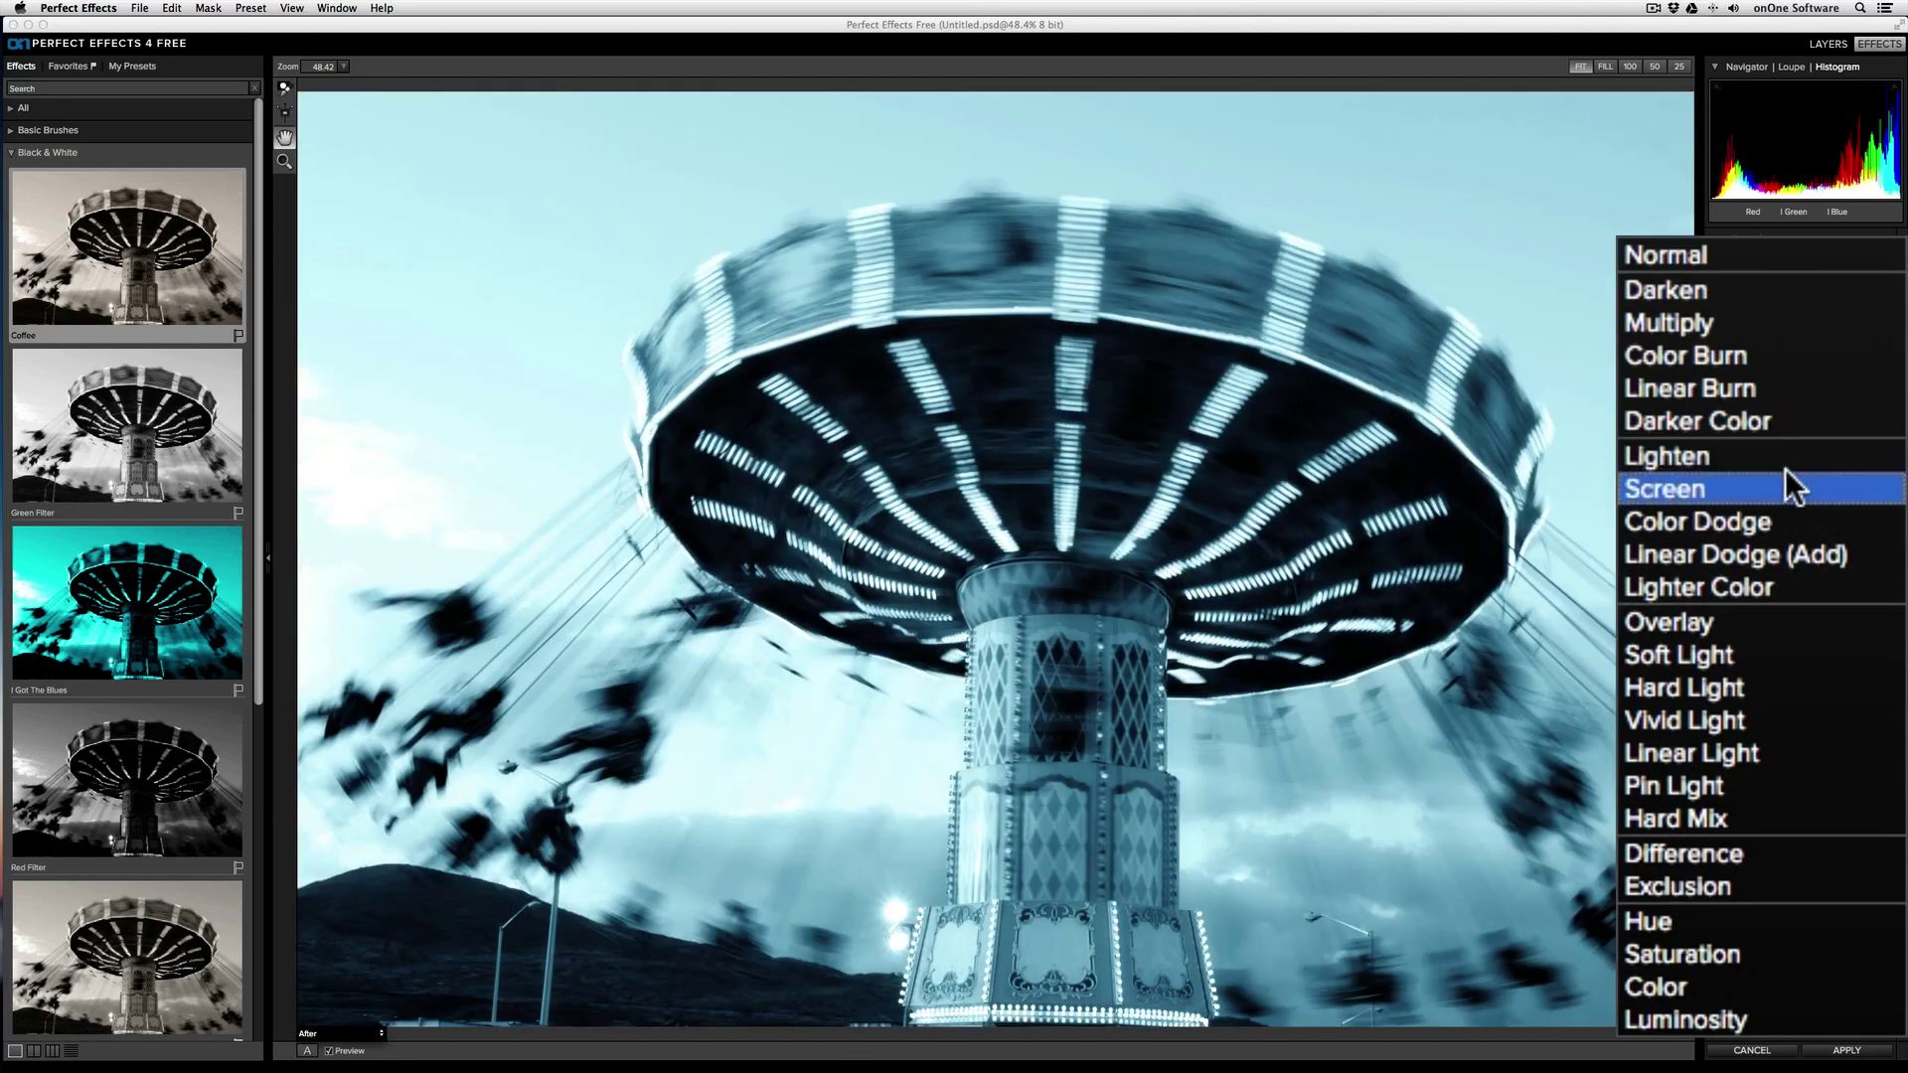
click(1784, 468)
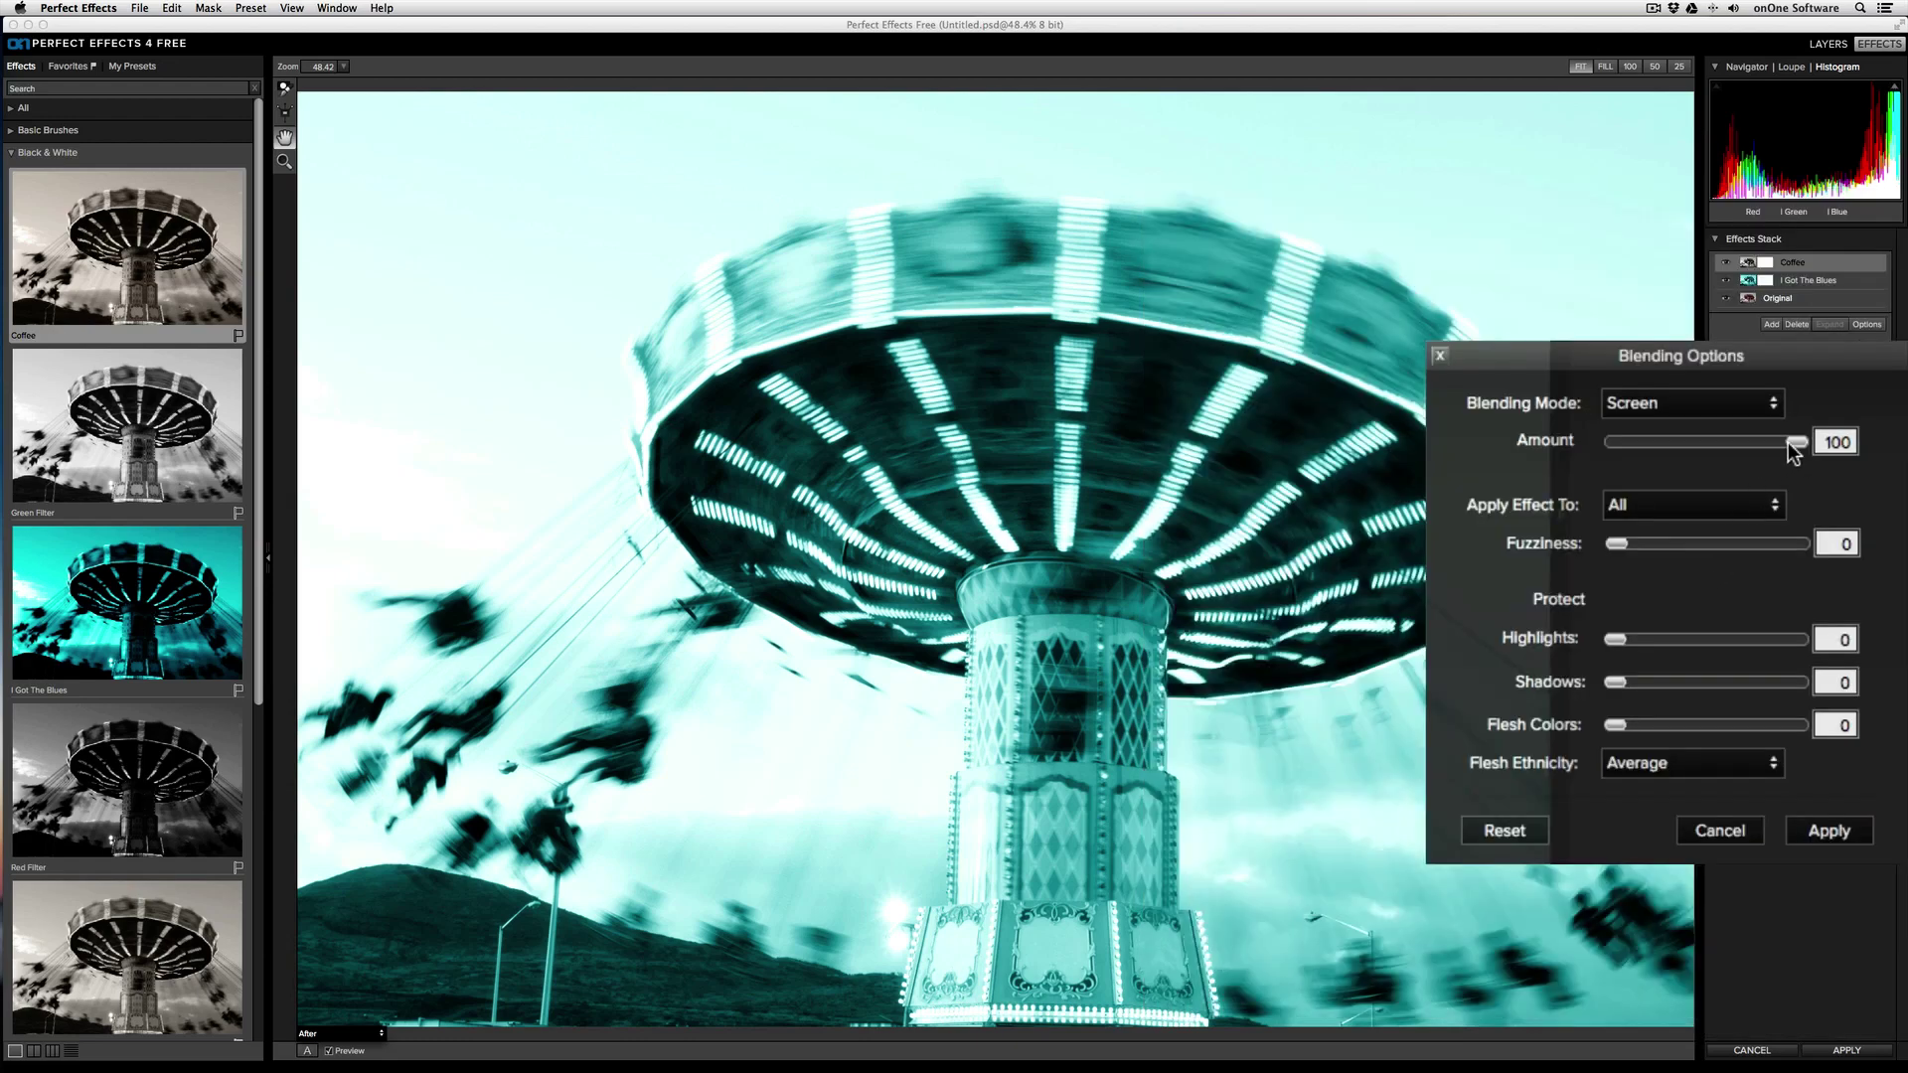
drag(1780, 443, 1689, 443)
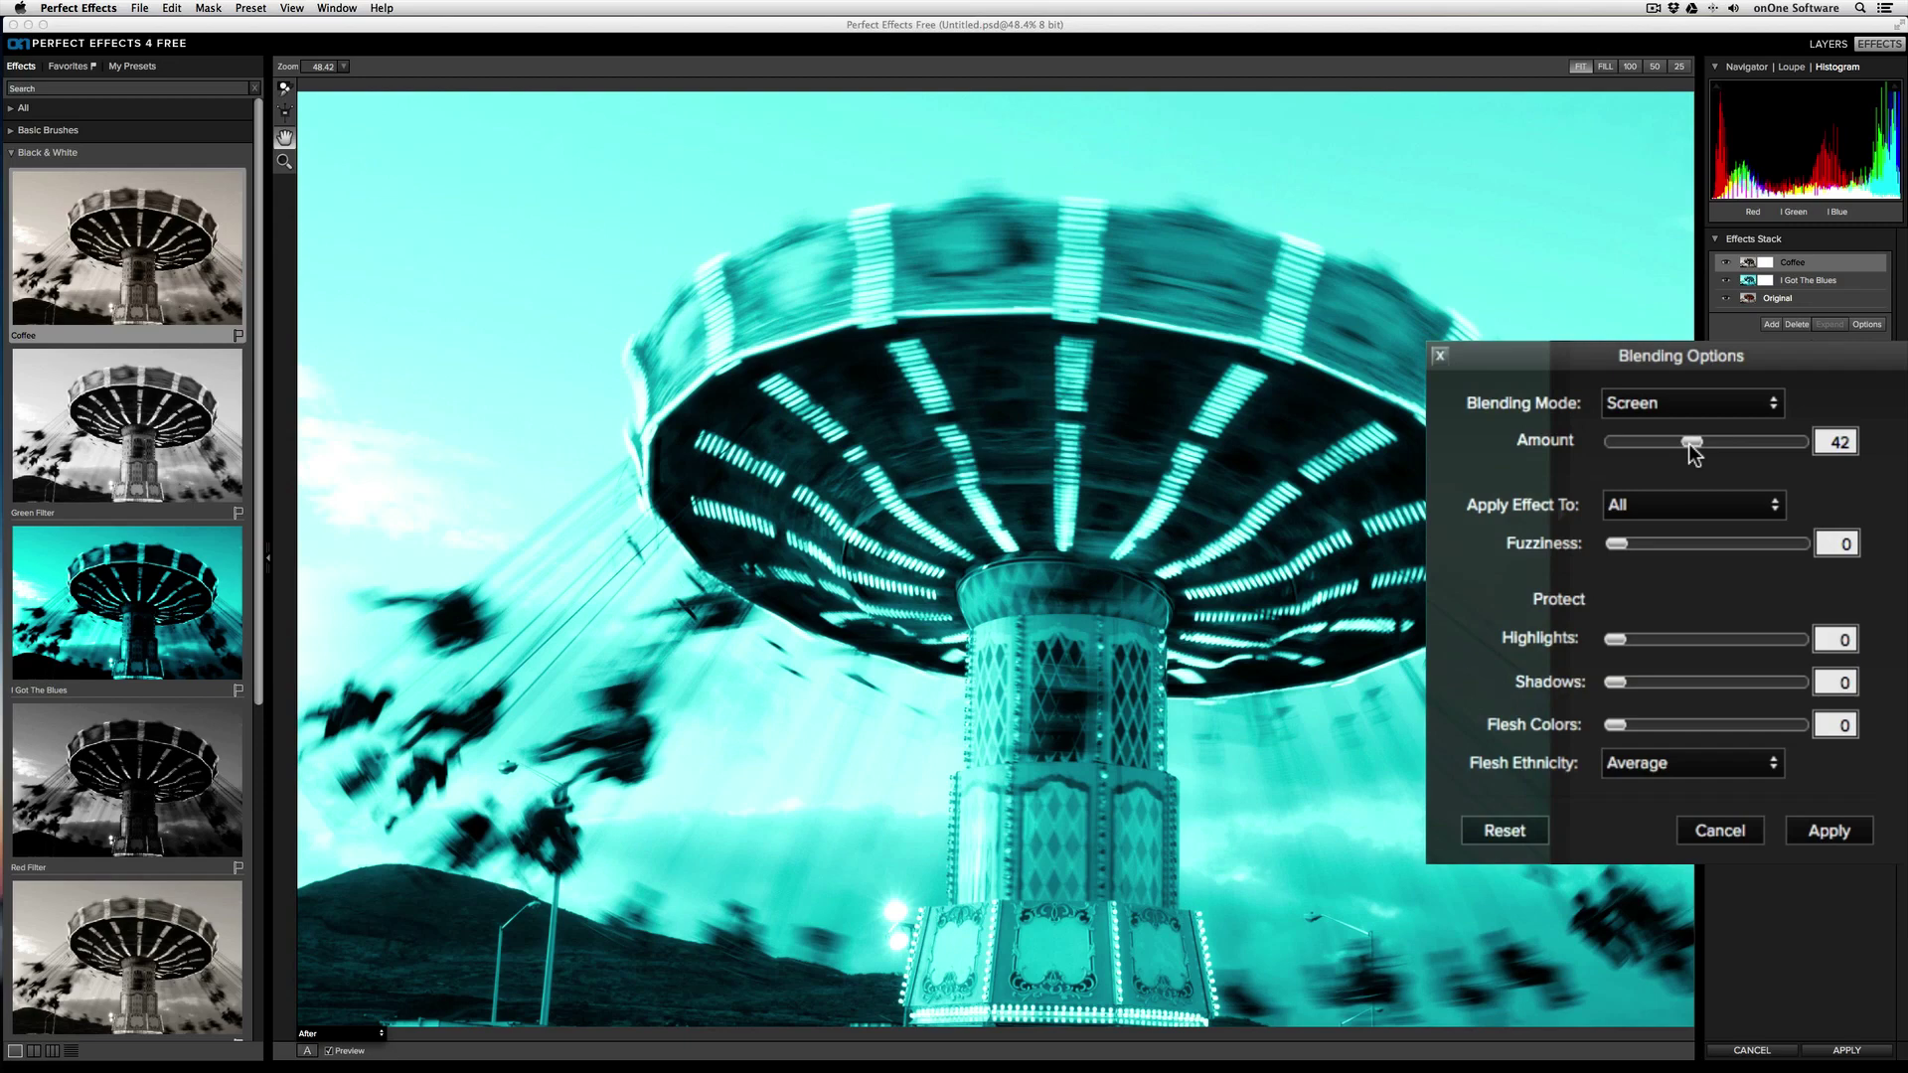
click(1765, 552)
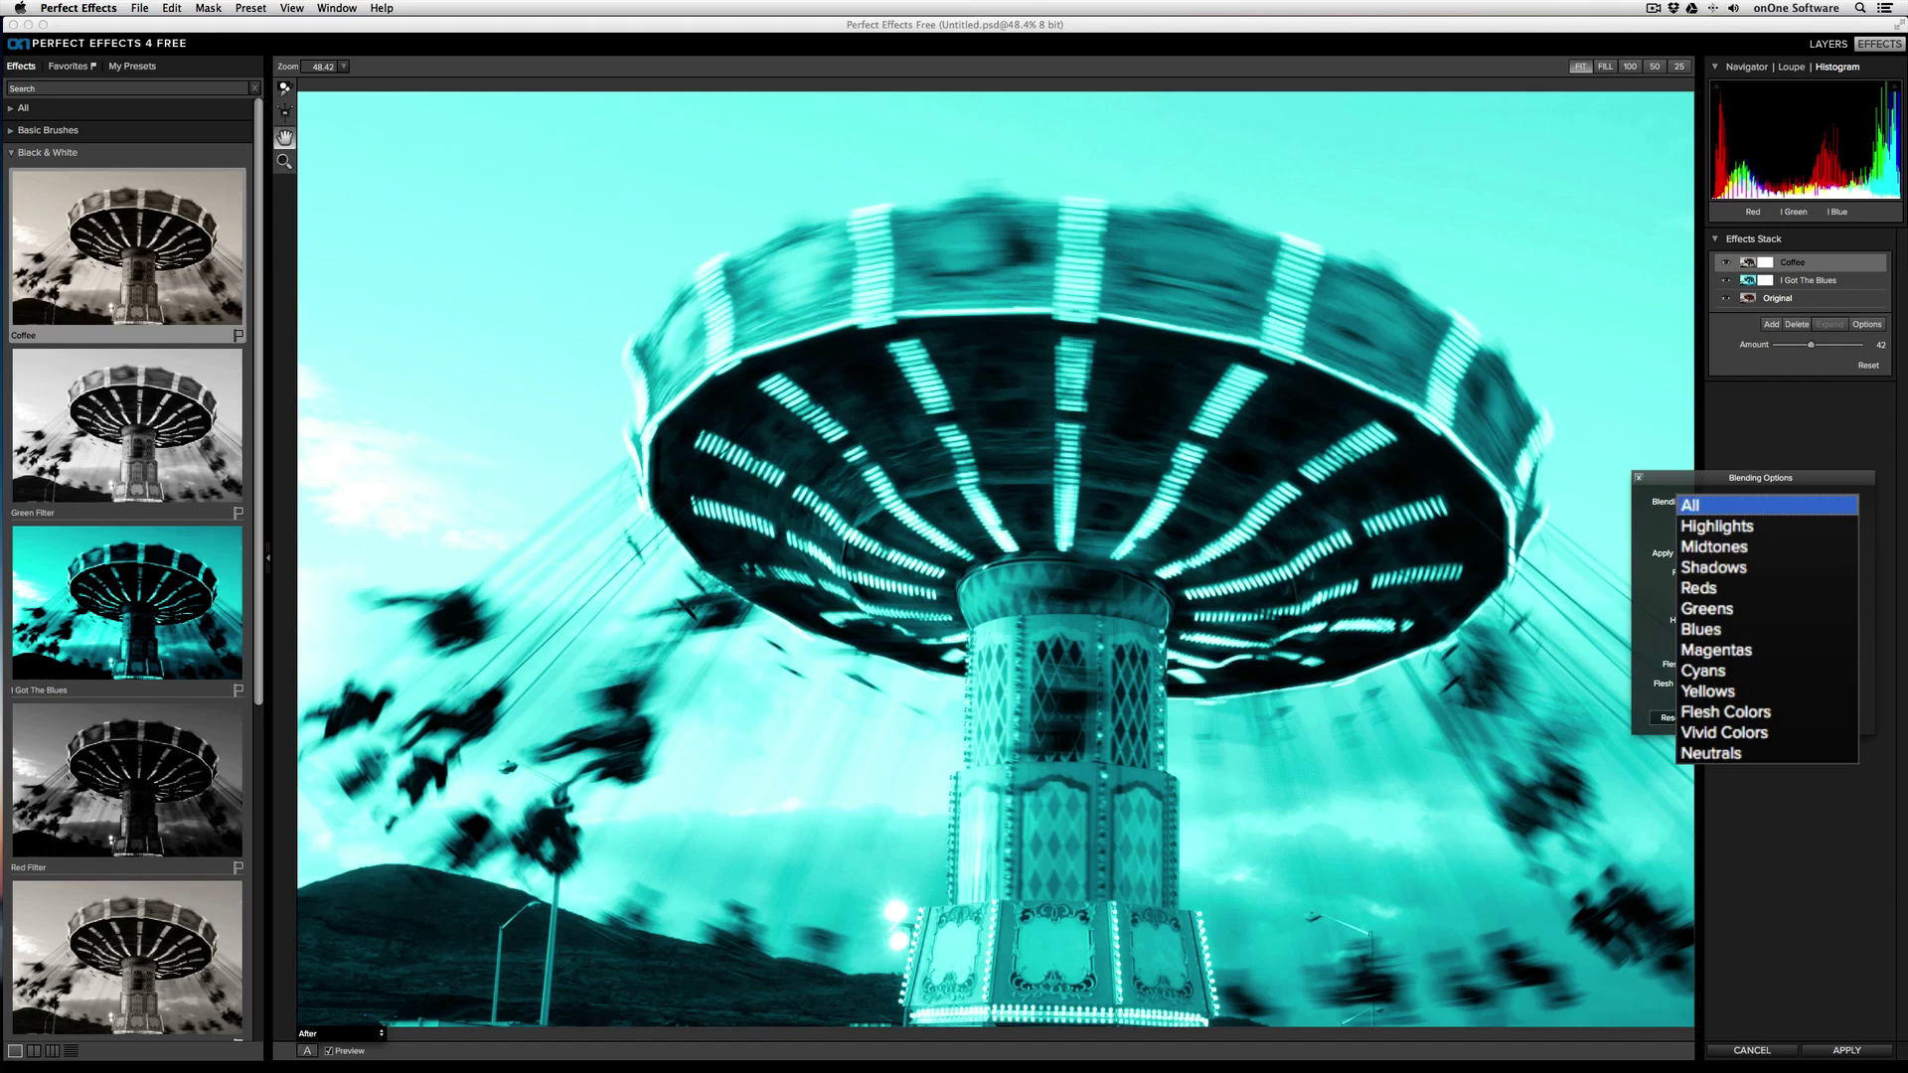
click(1748, 505)
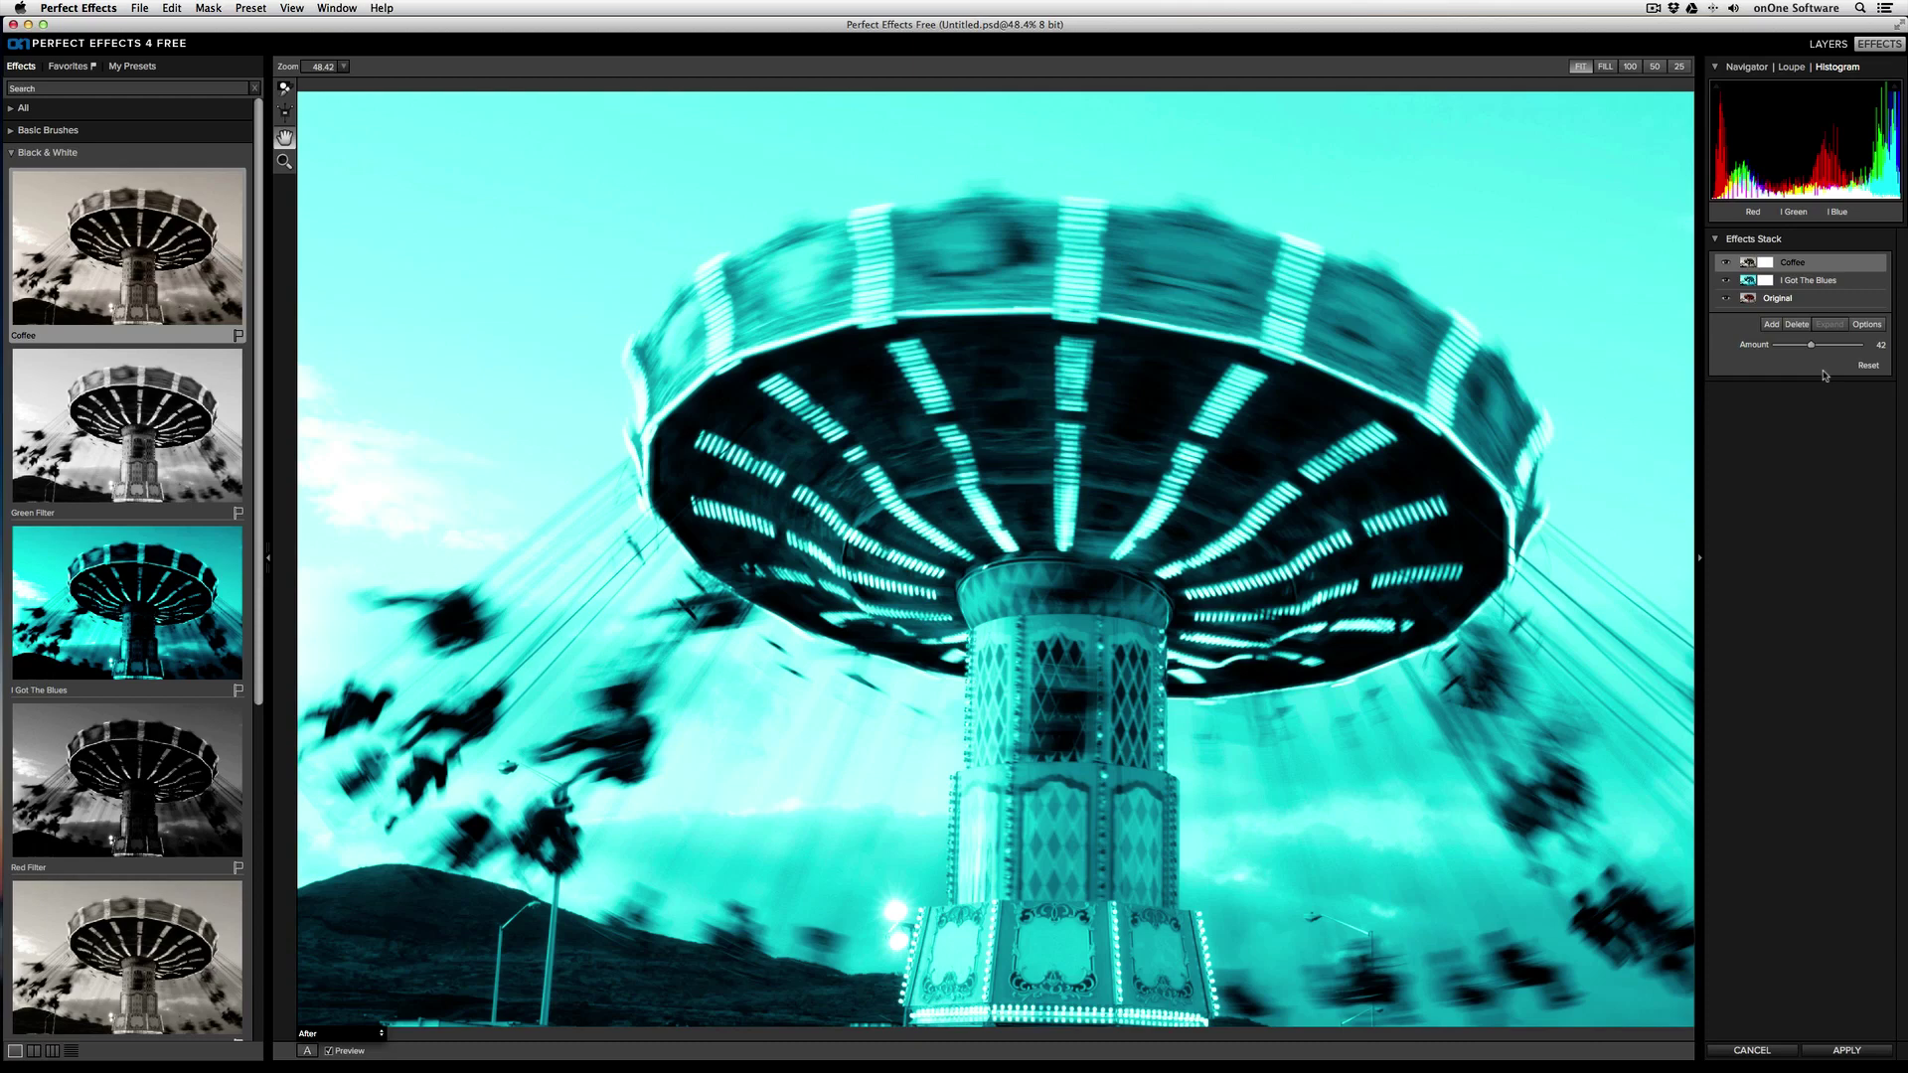
- Replace the Coffee effect with a new Cross Process Blue layer at amount 100
click(1796, 323)
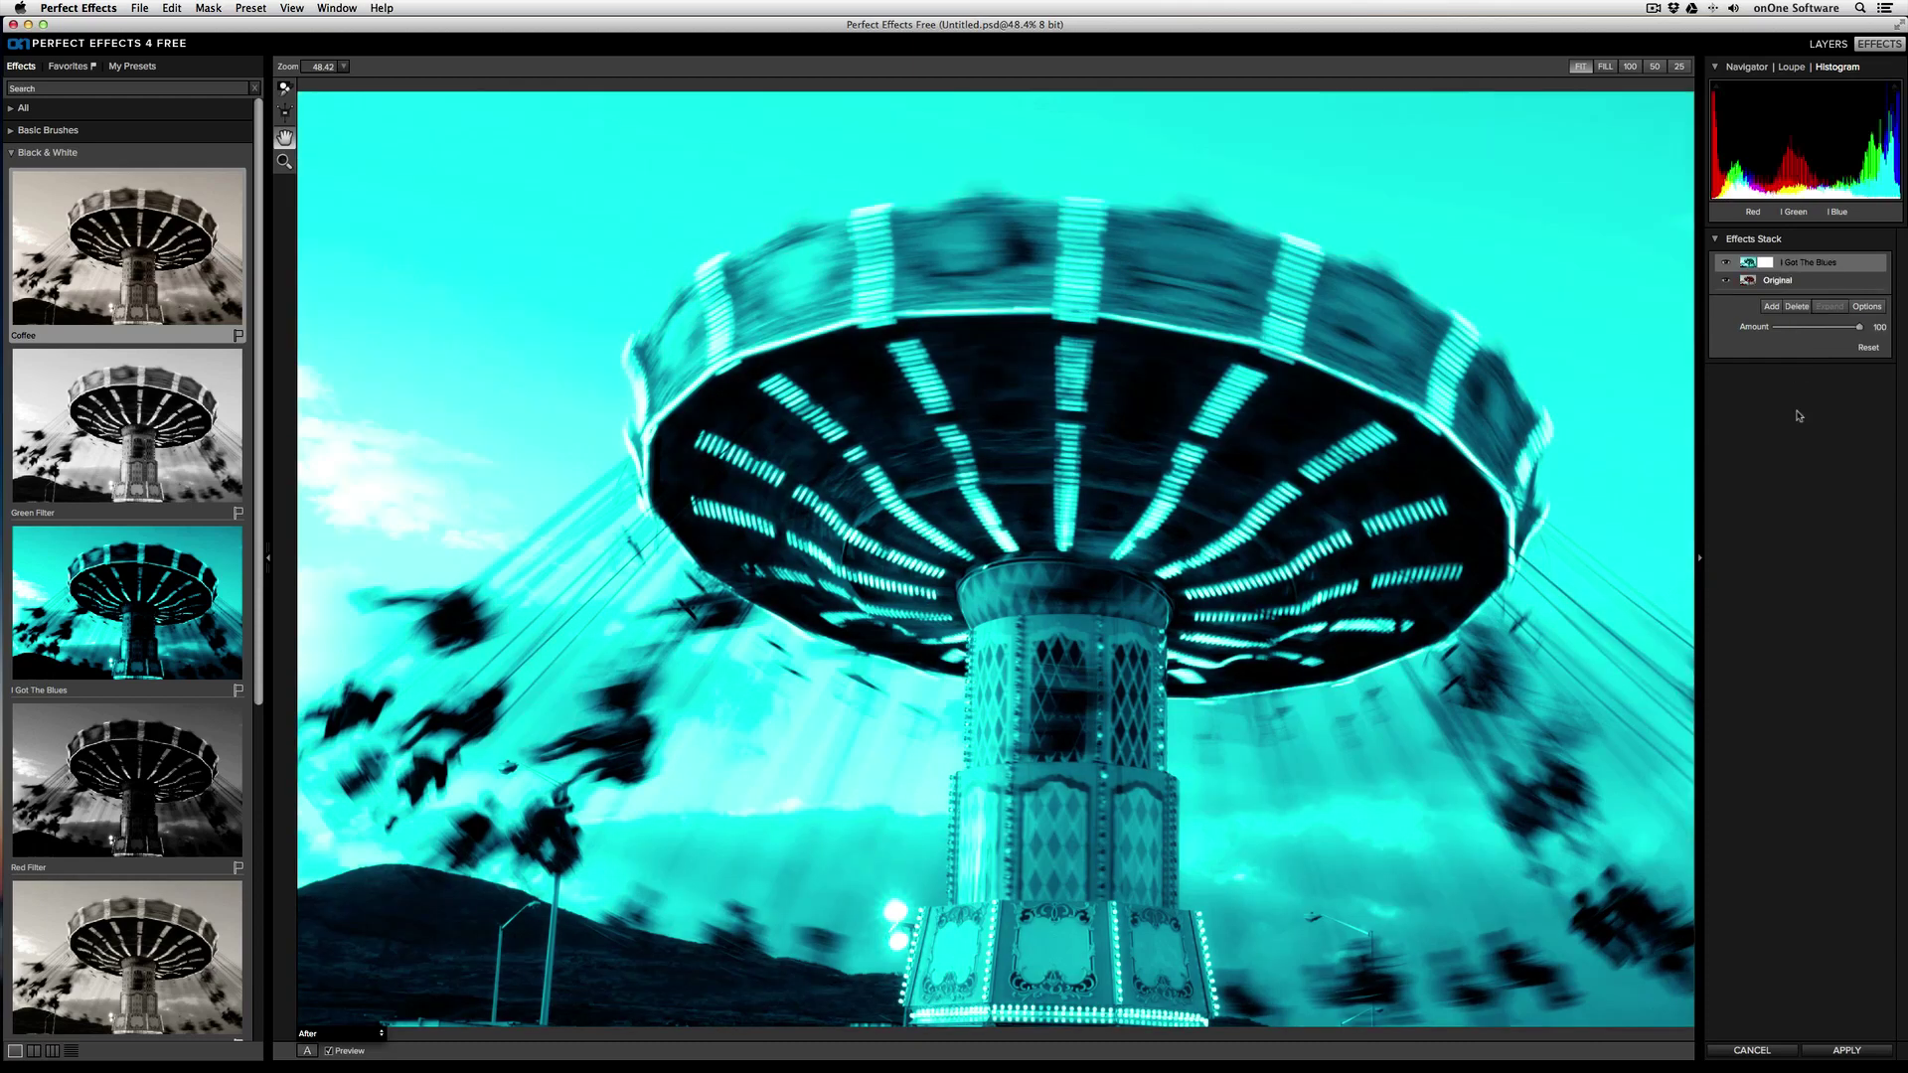
click(1771, 307)
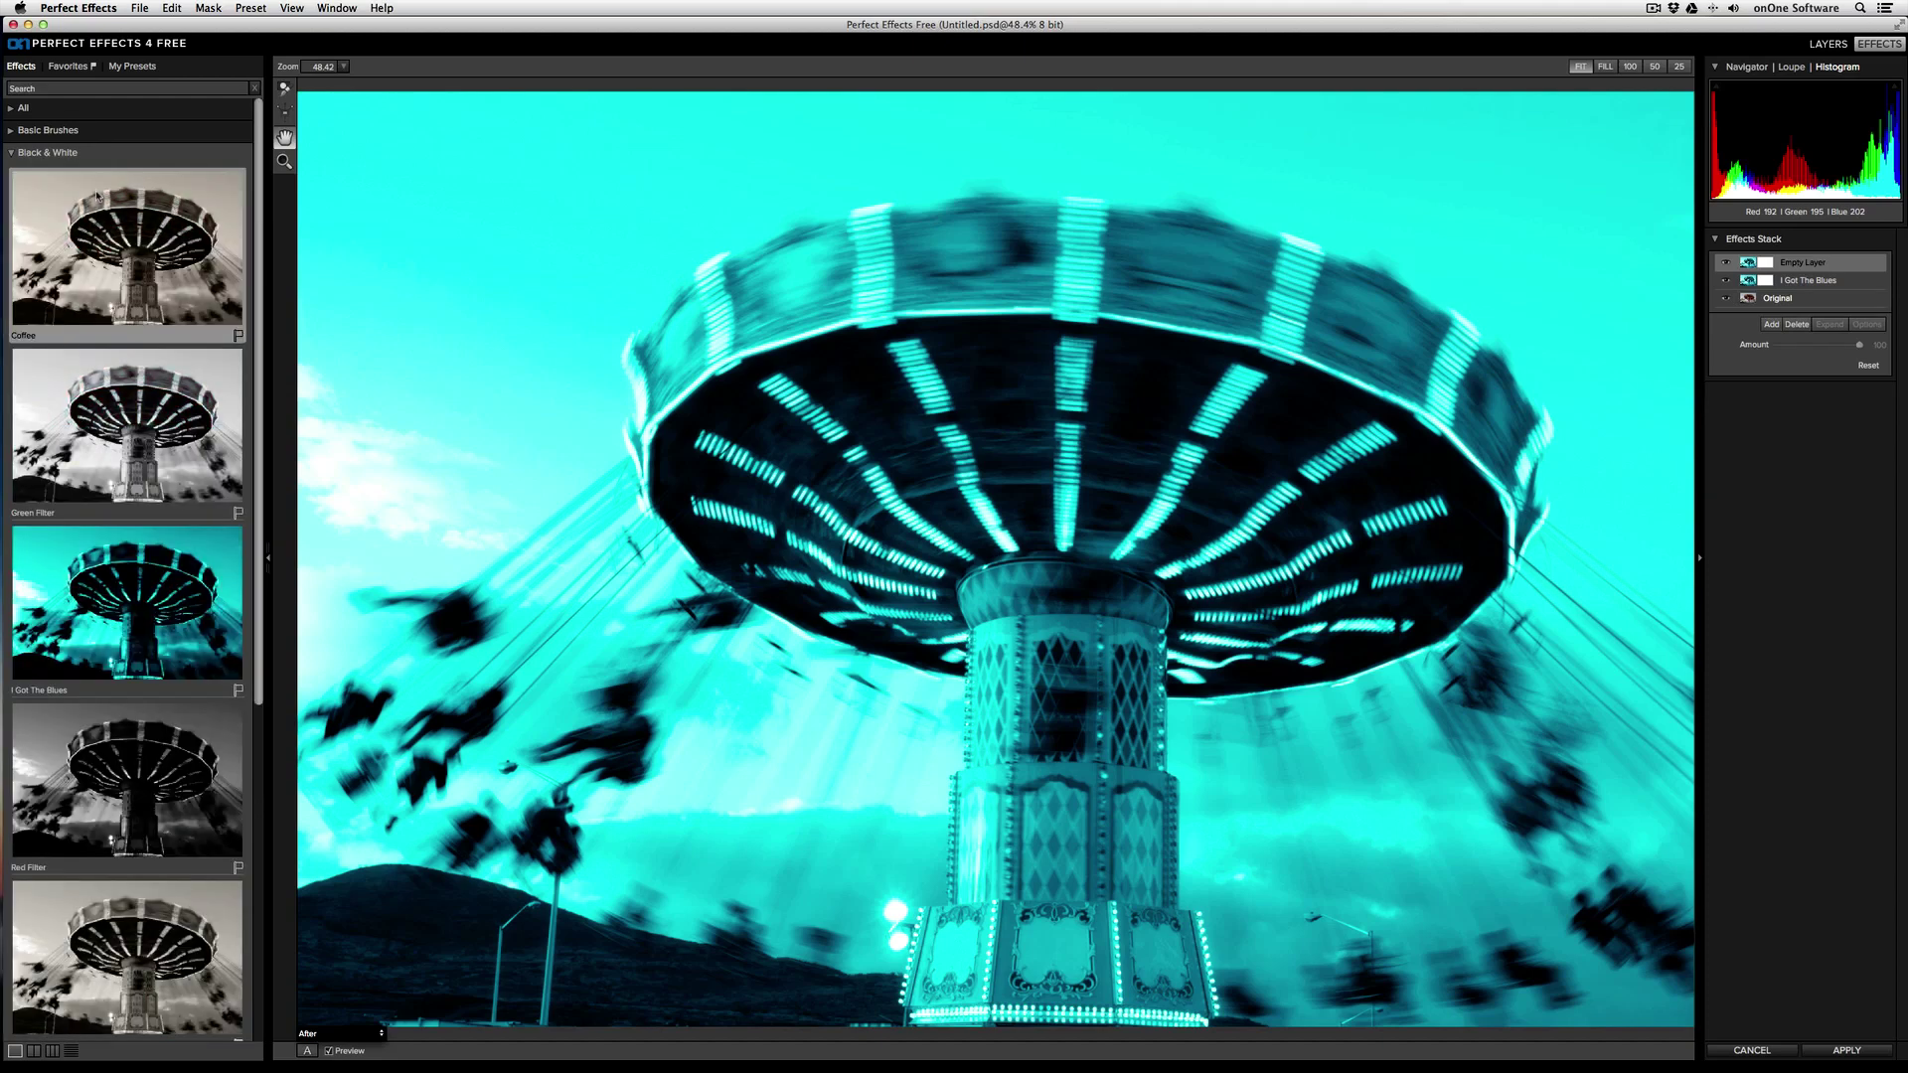
scroll(77, 417, down, 5)
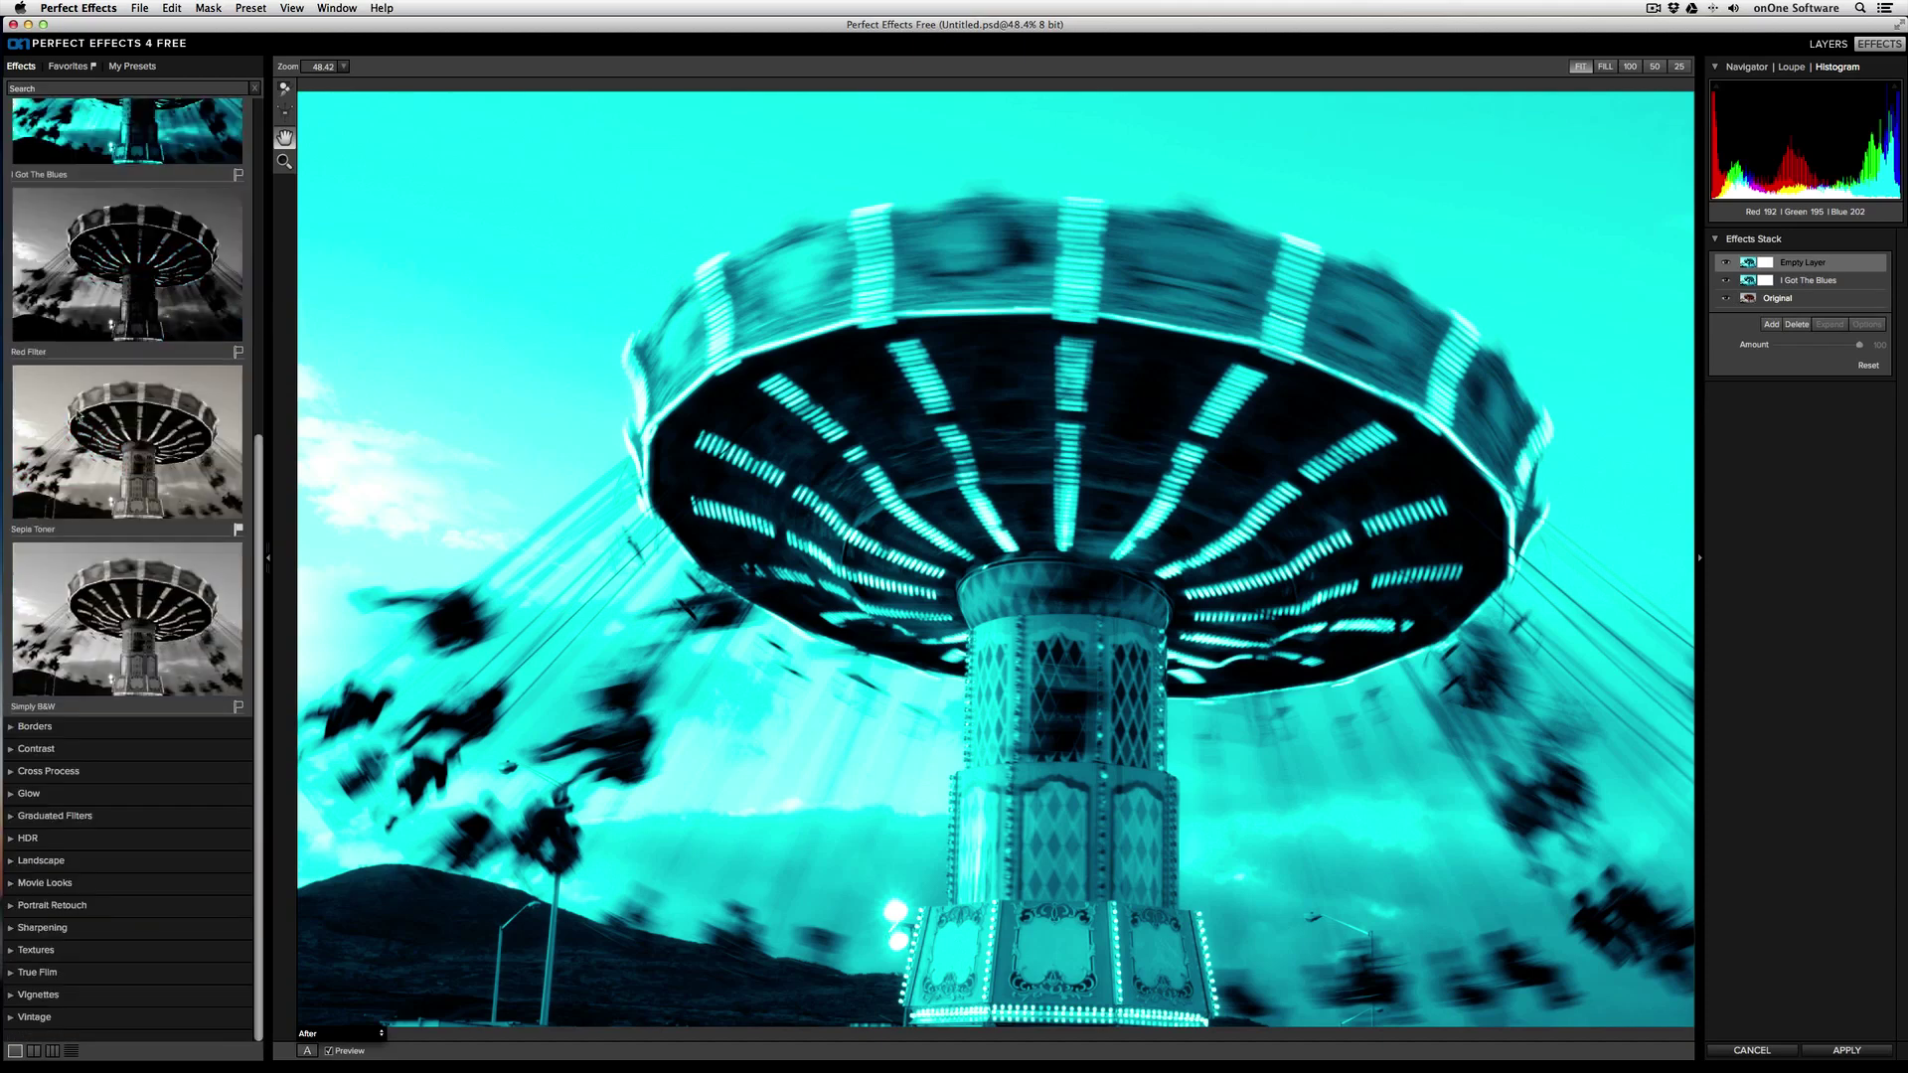
click(79, 771)
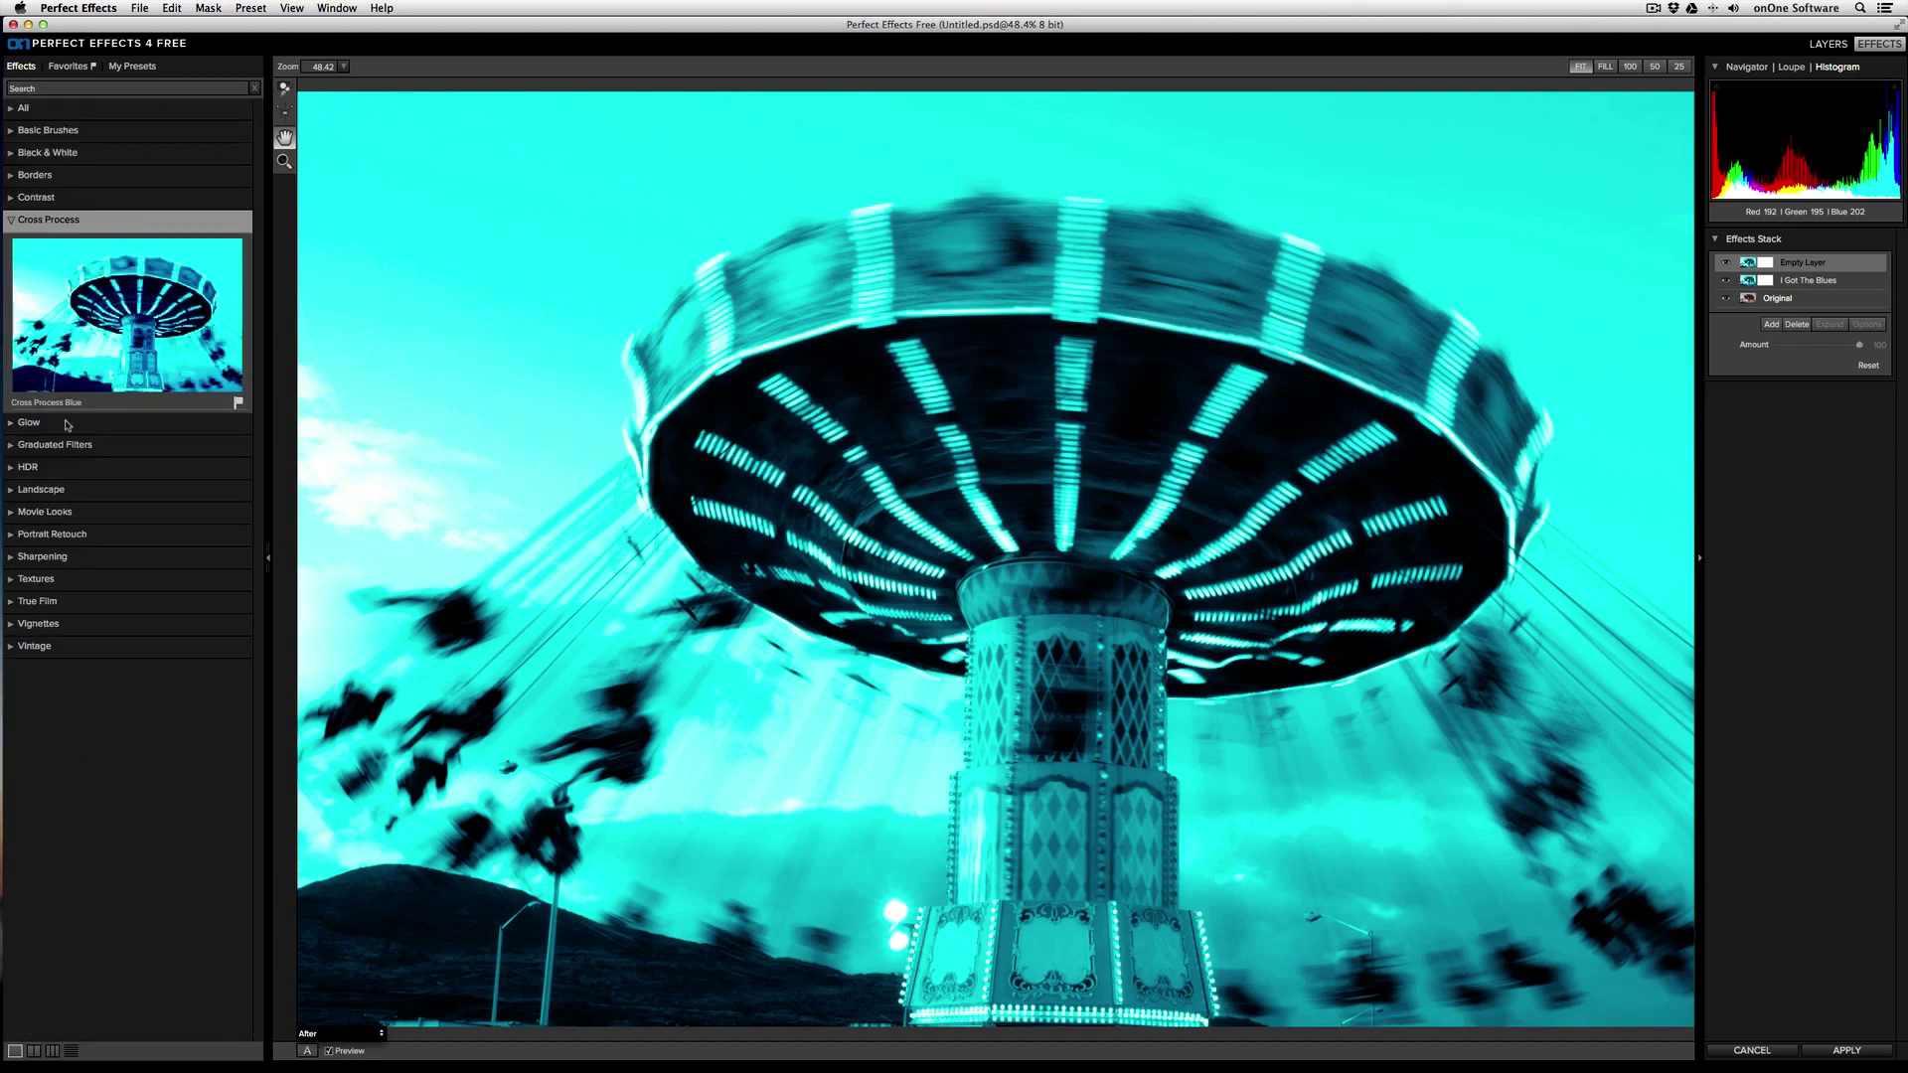
click(88, 358)
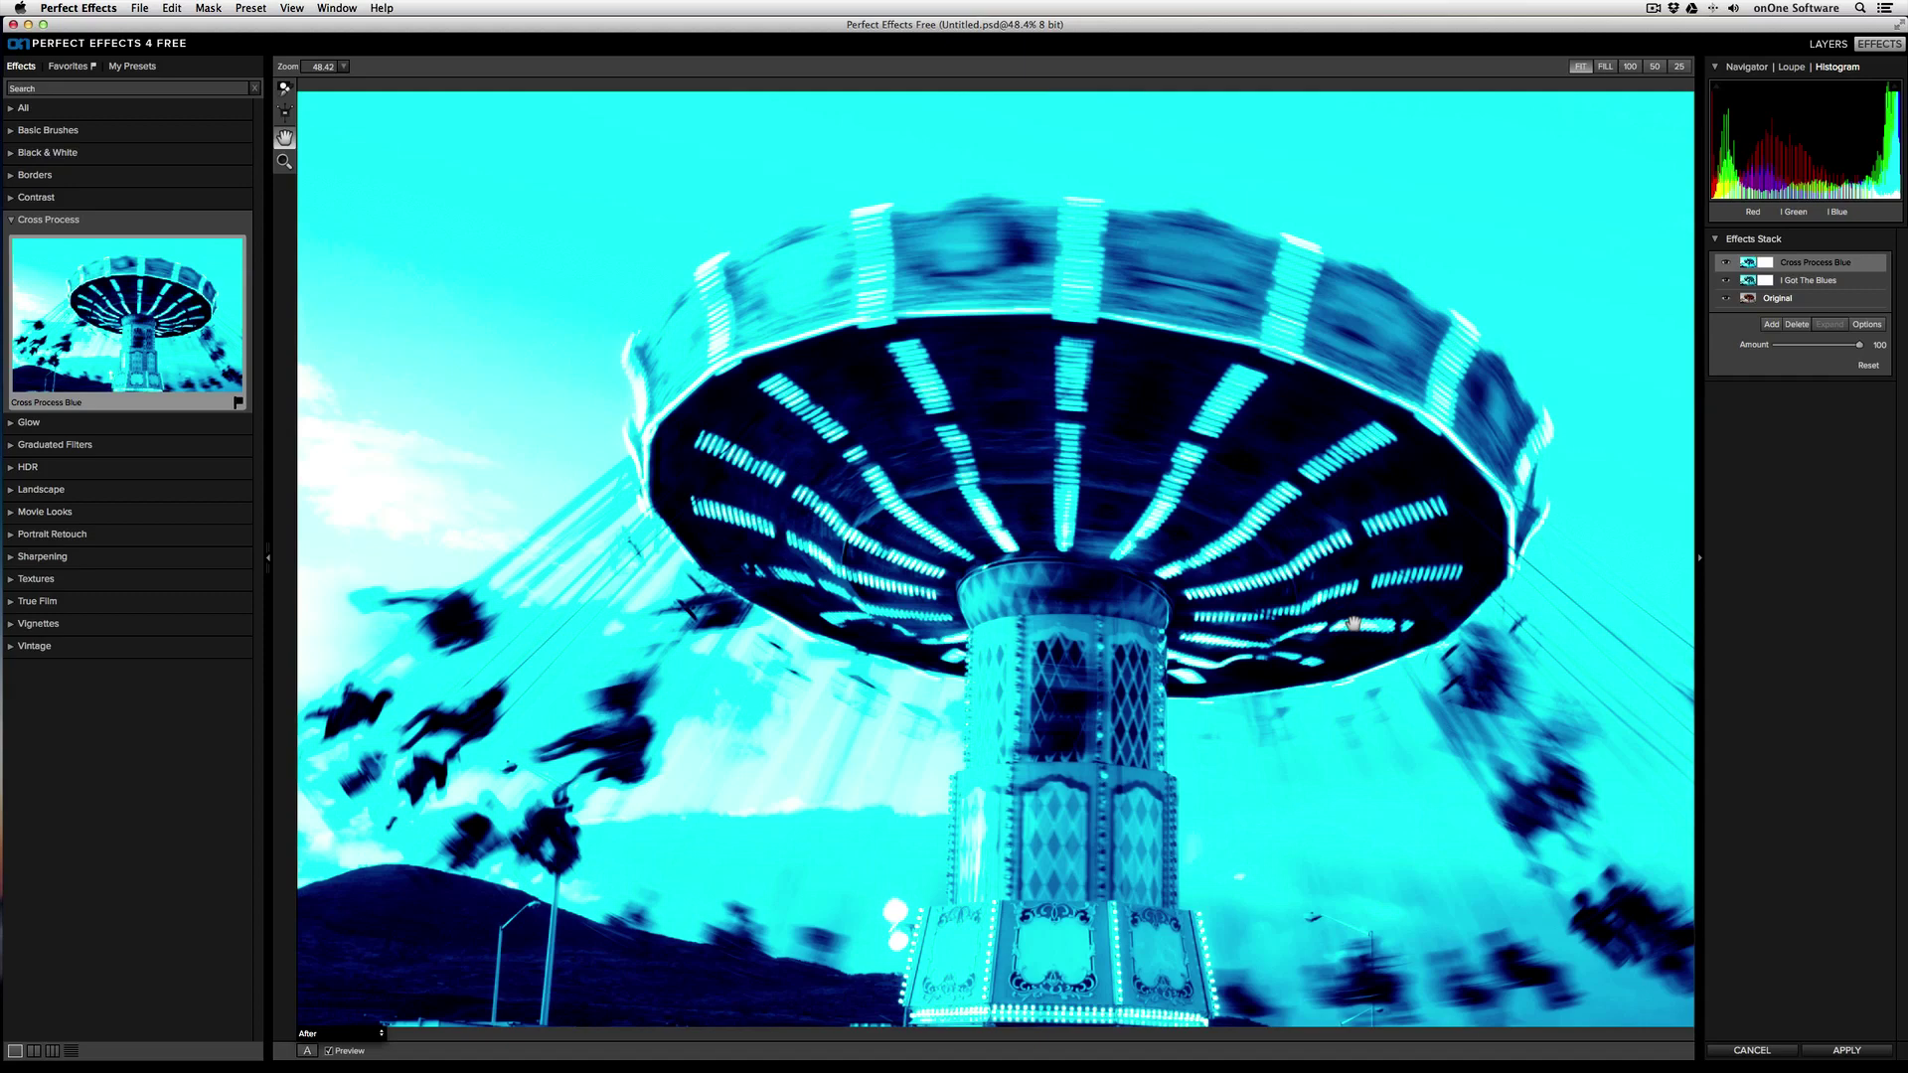
- Start saving the current effect stack as a preset named 'Very Blue'
click(261, 7)
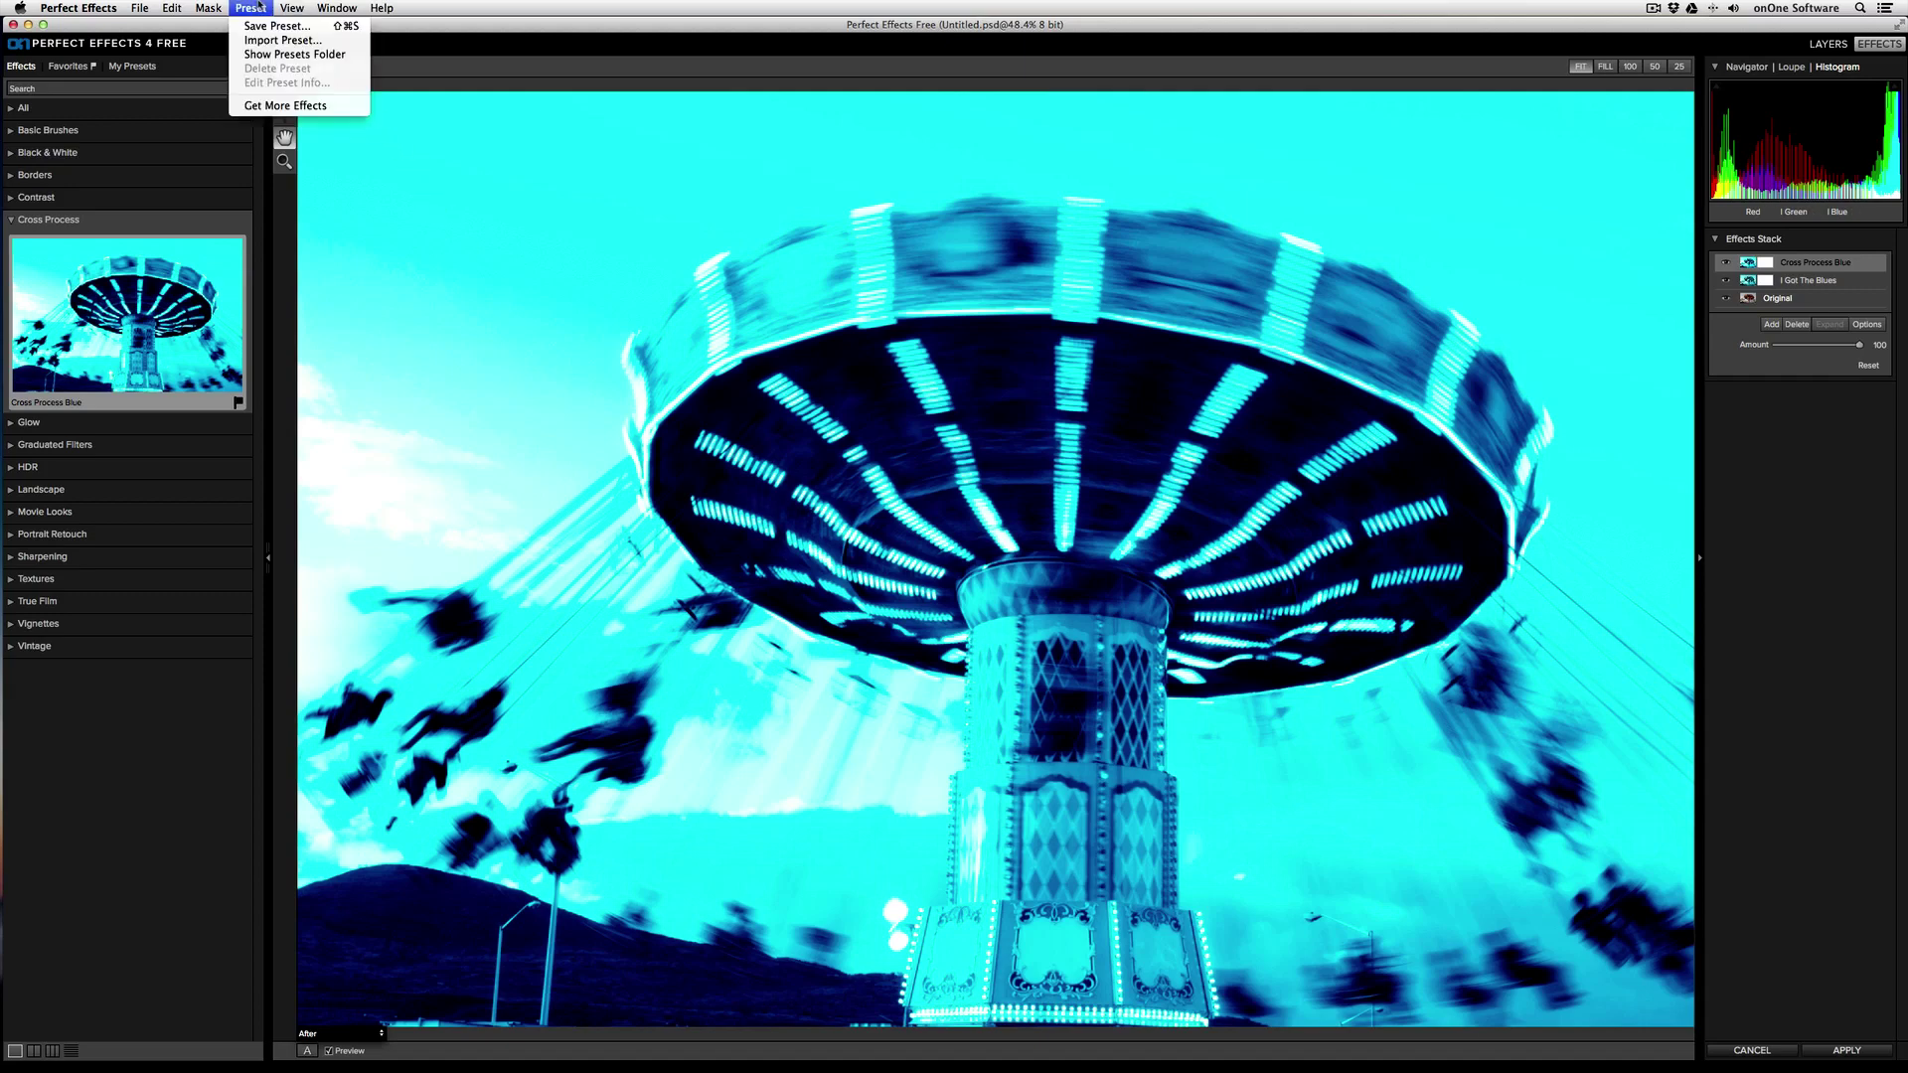
click(276, 26)
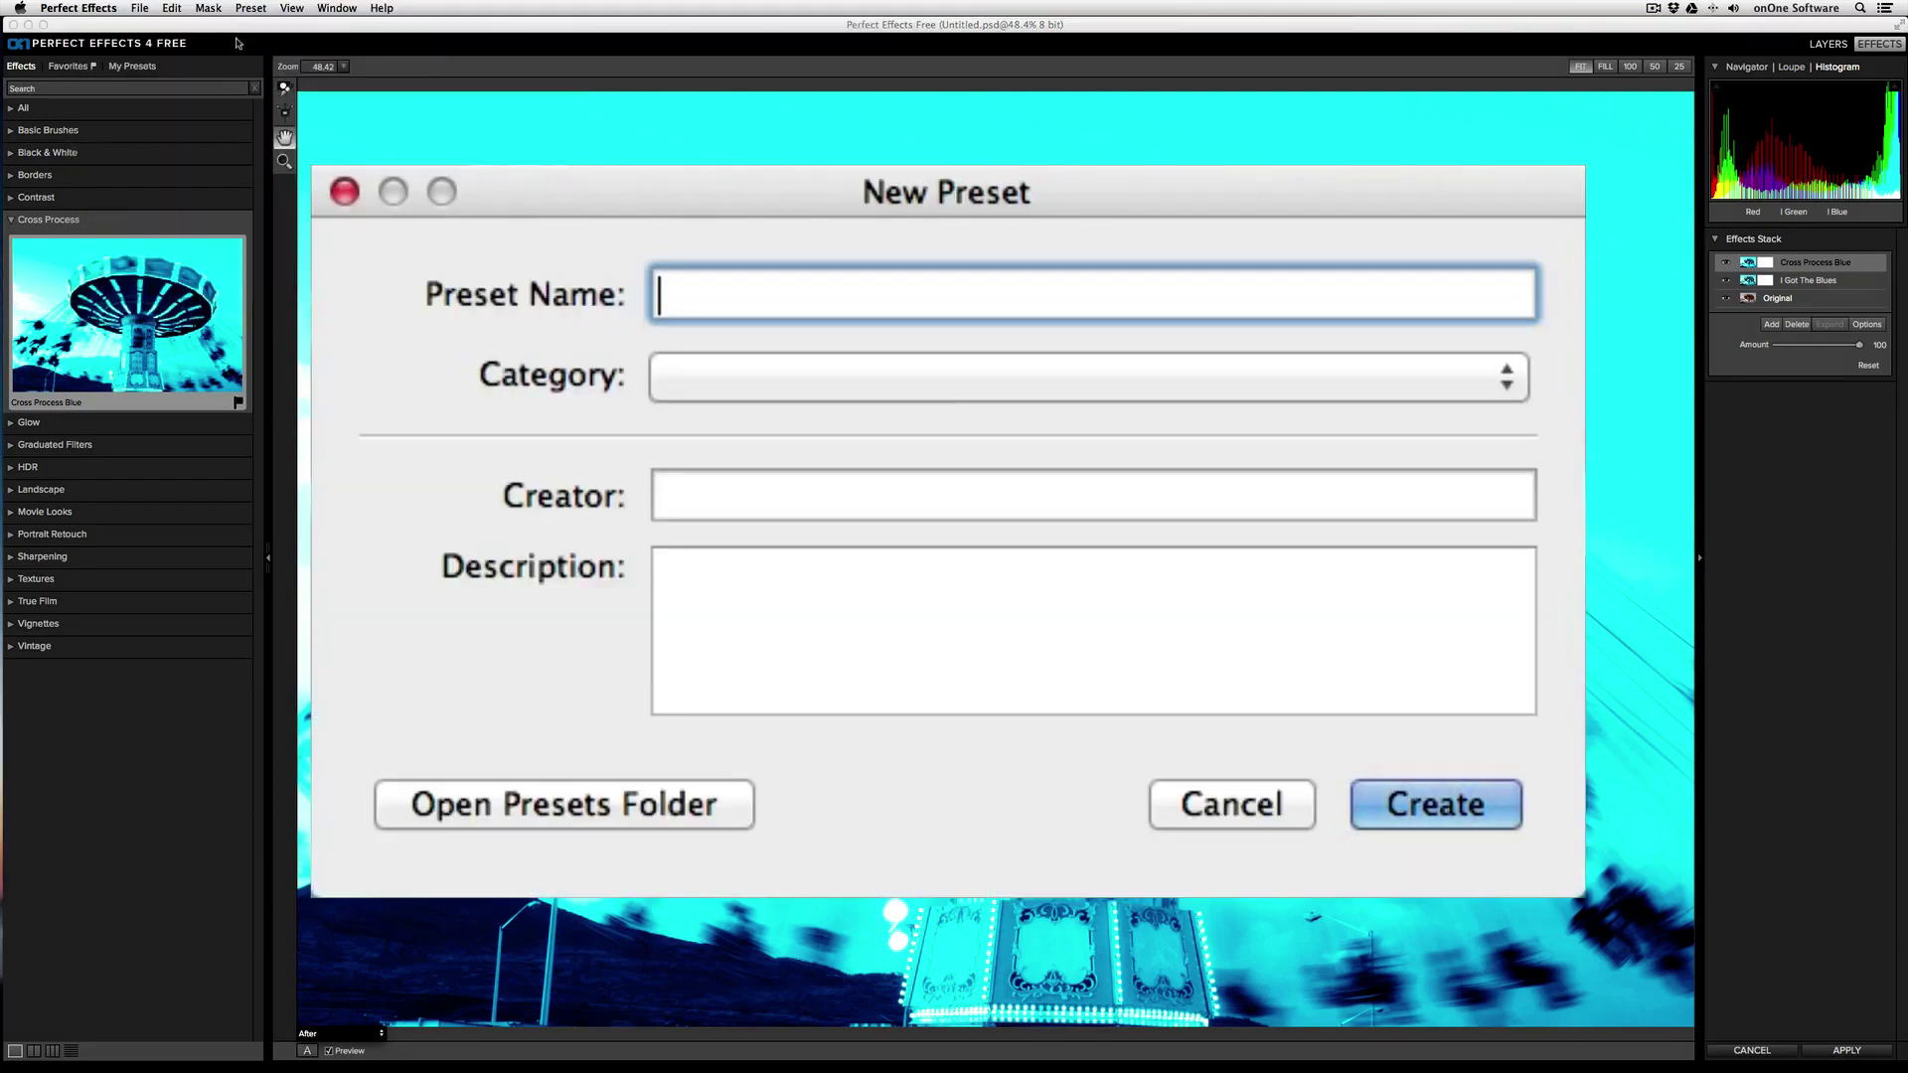
text(Very Blue)
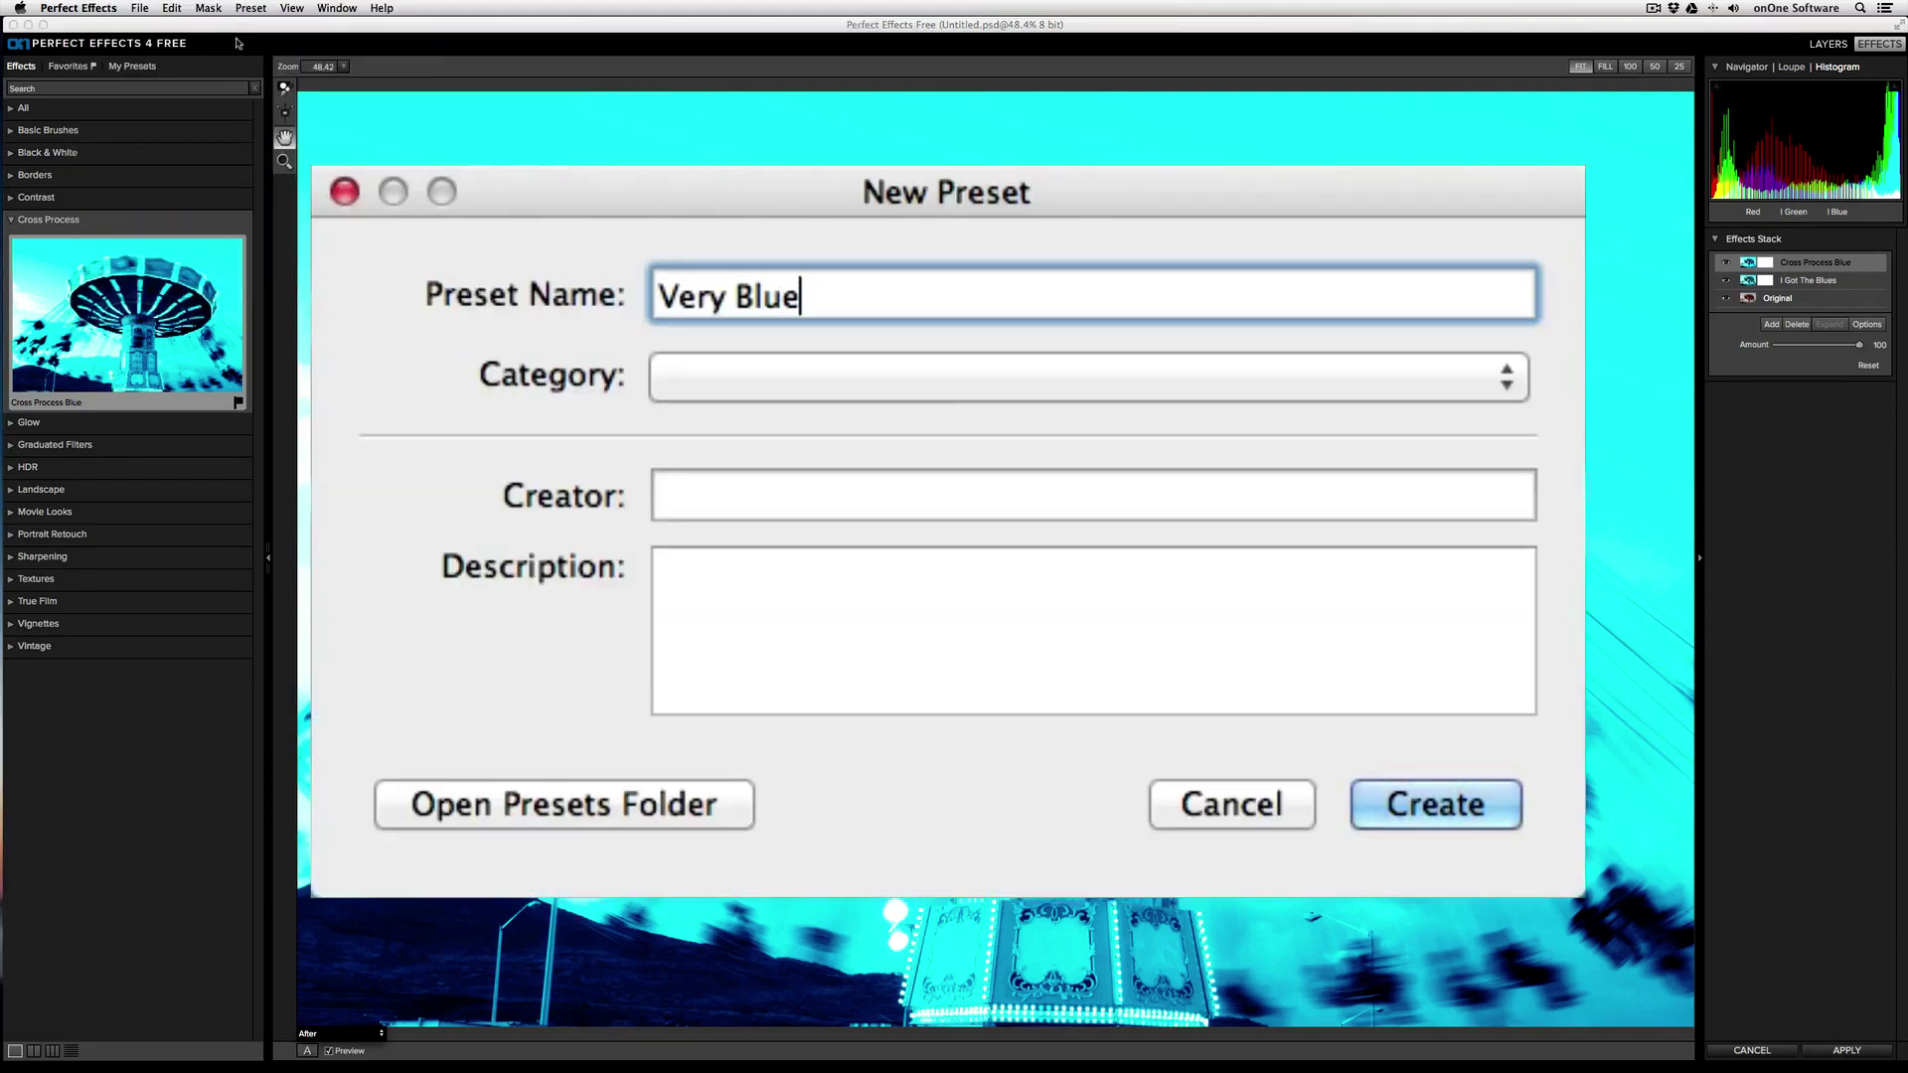
- Create a new personal presets category for it and create the Very Blue preset
click(782, 372)
click(730, 497)
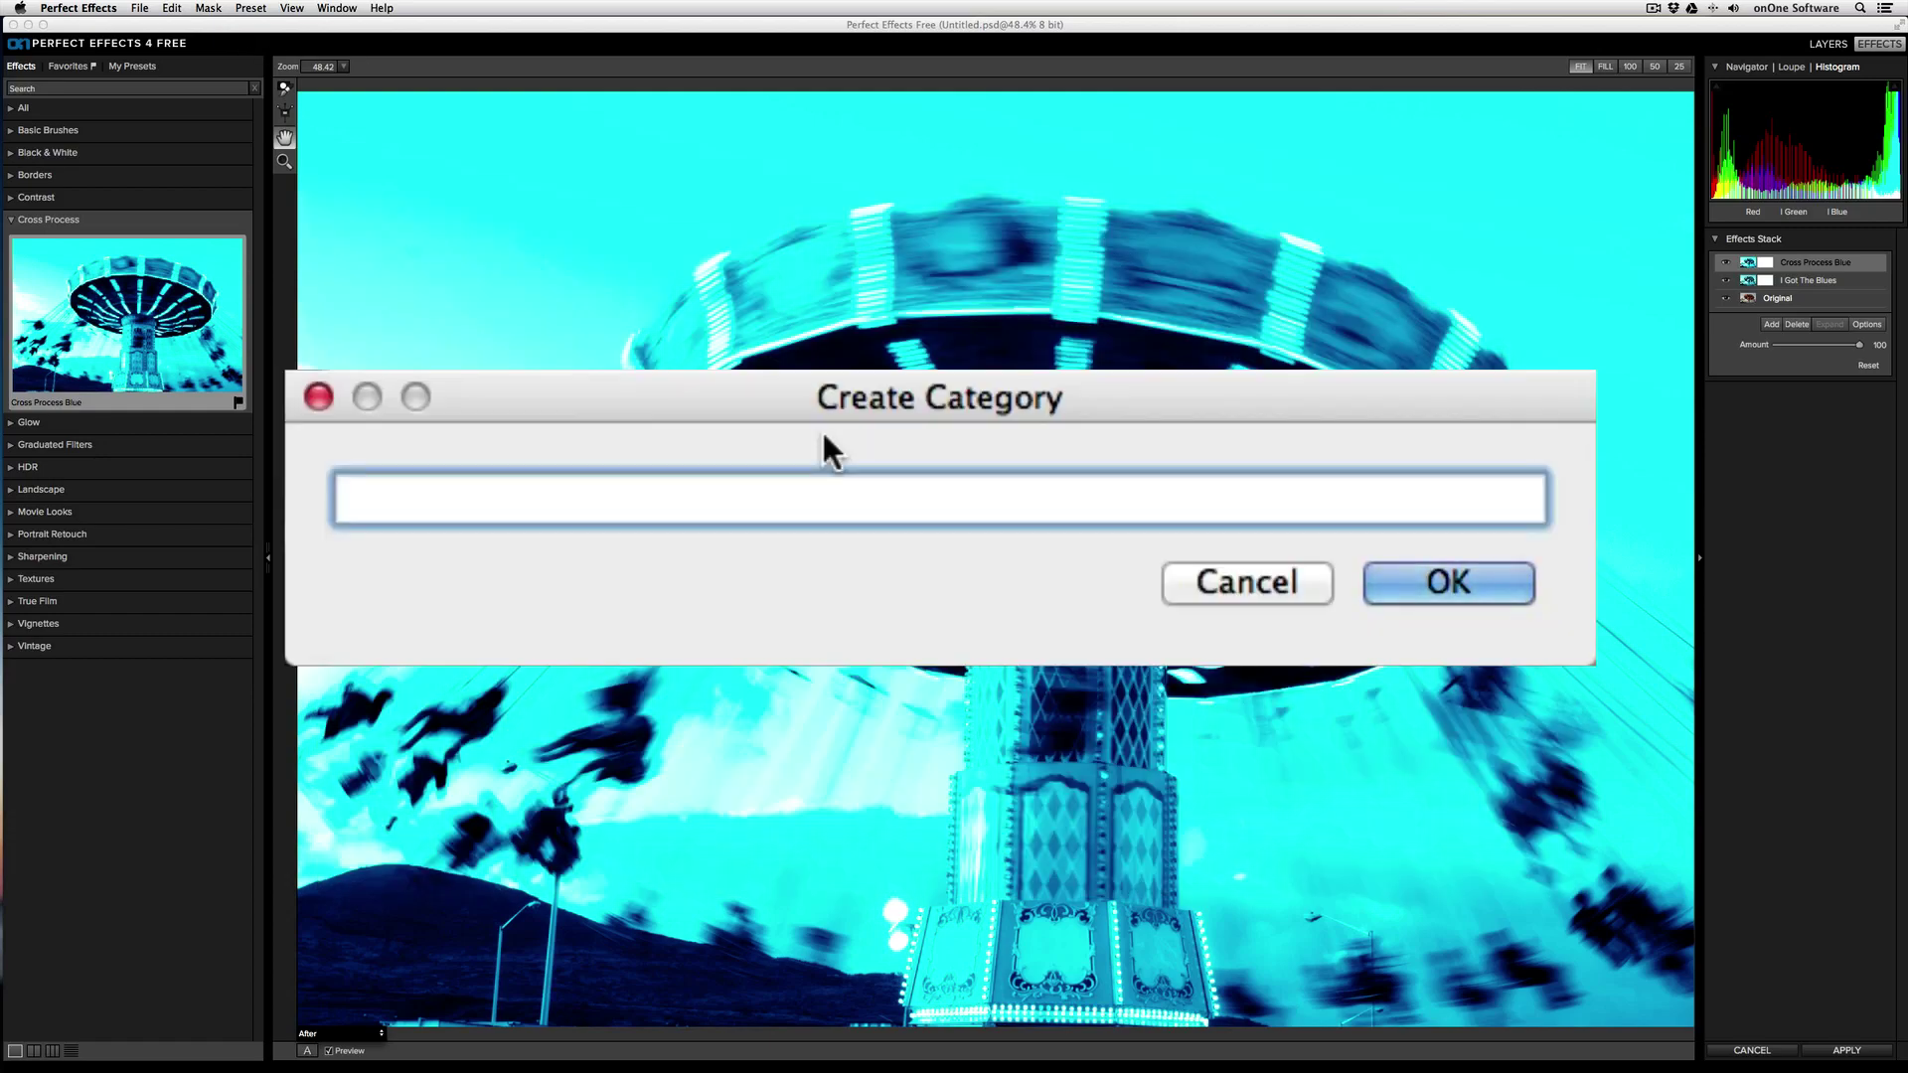
text(Brian's Preset)
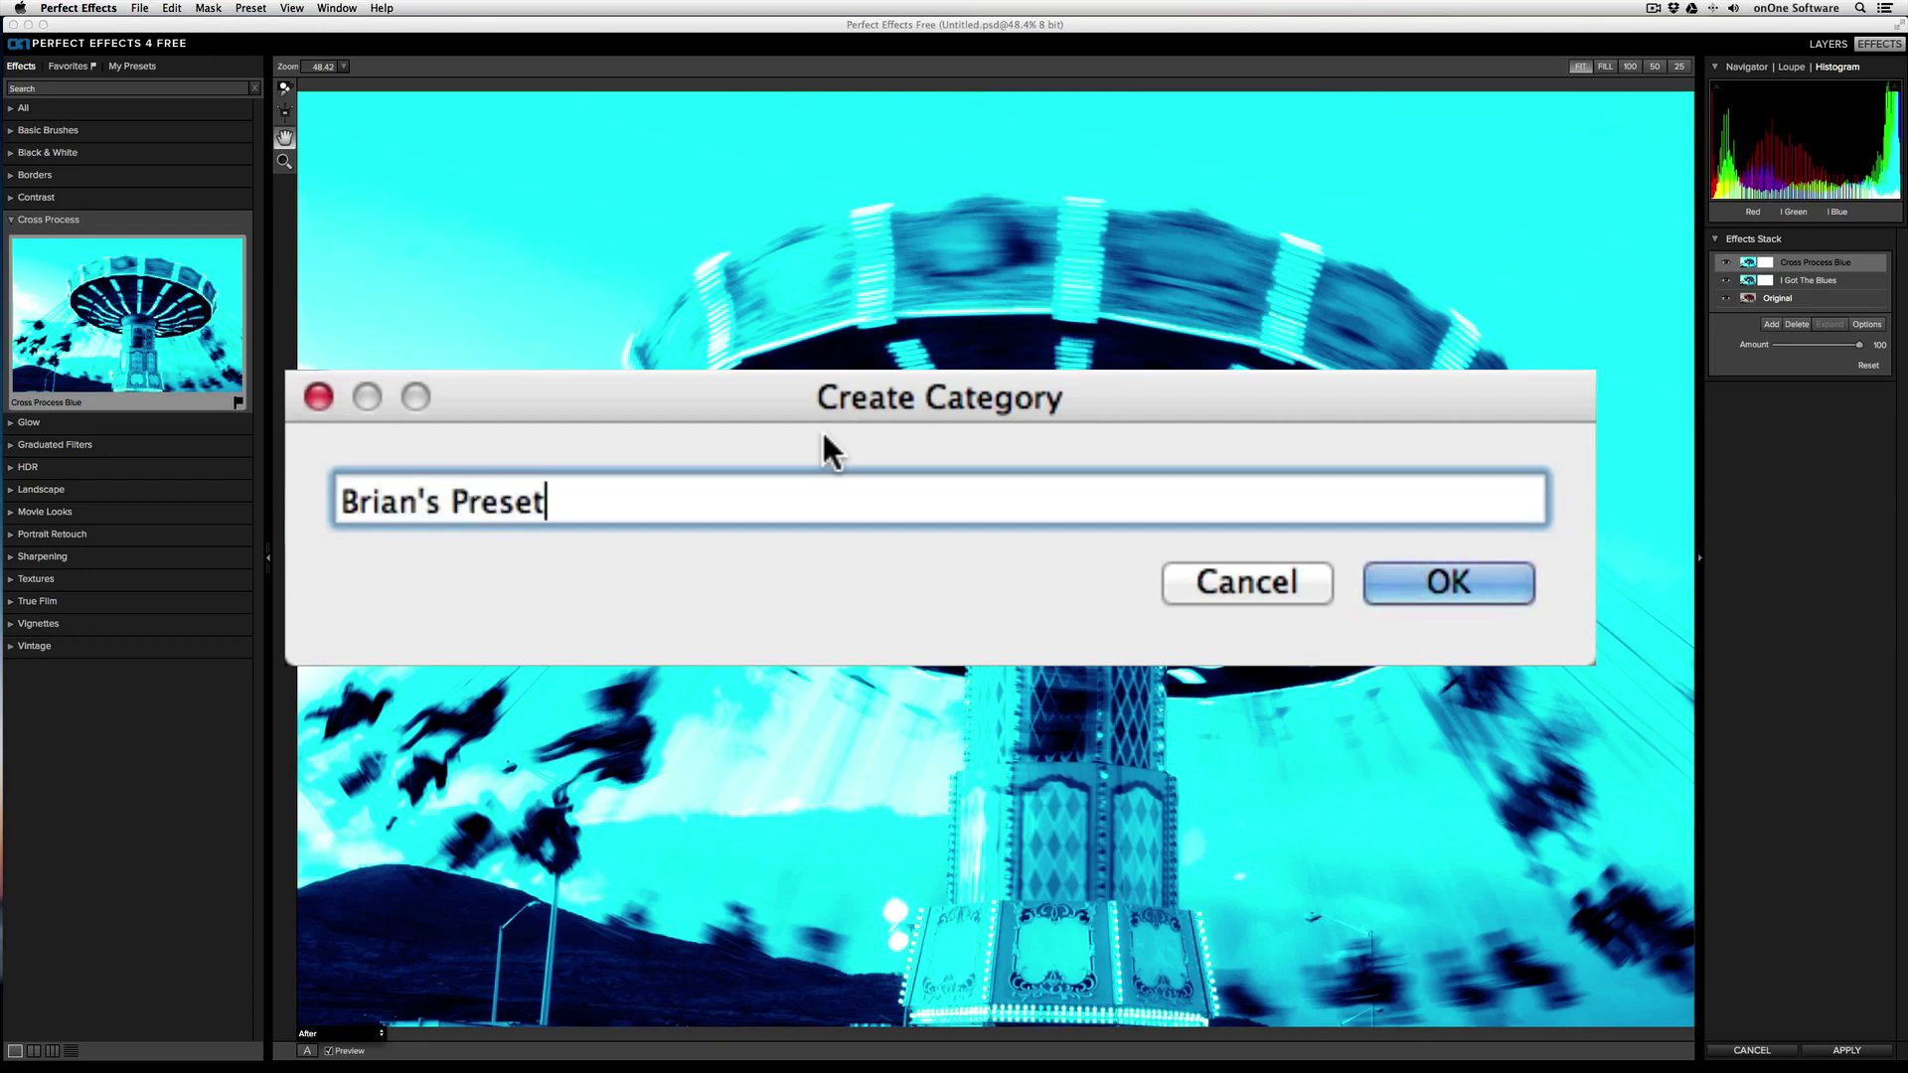
text(s)
key(Return)
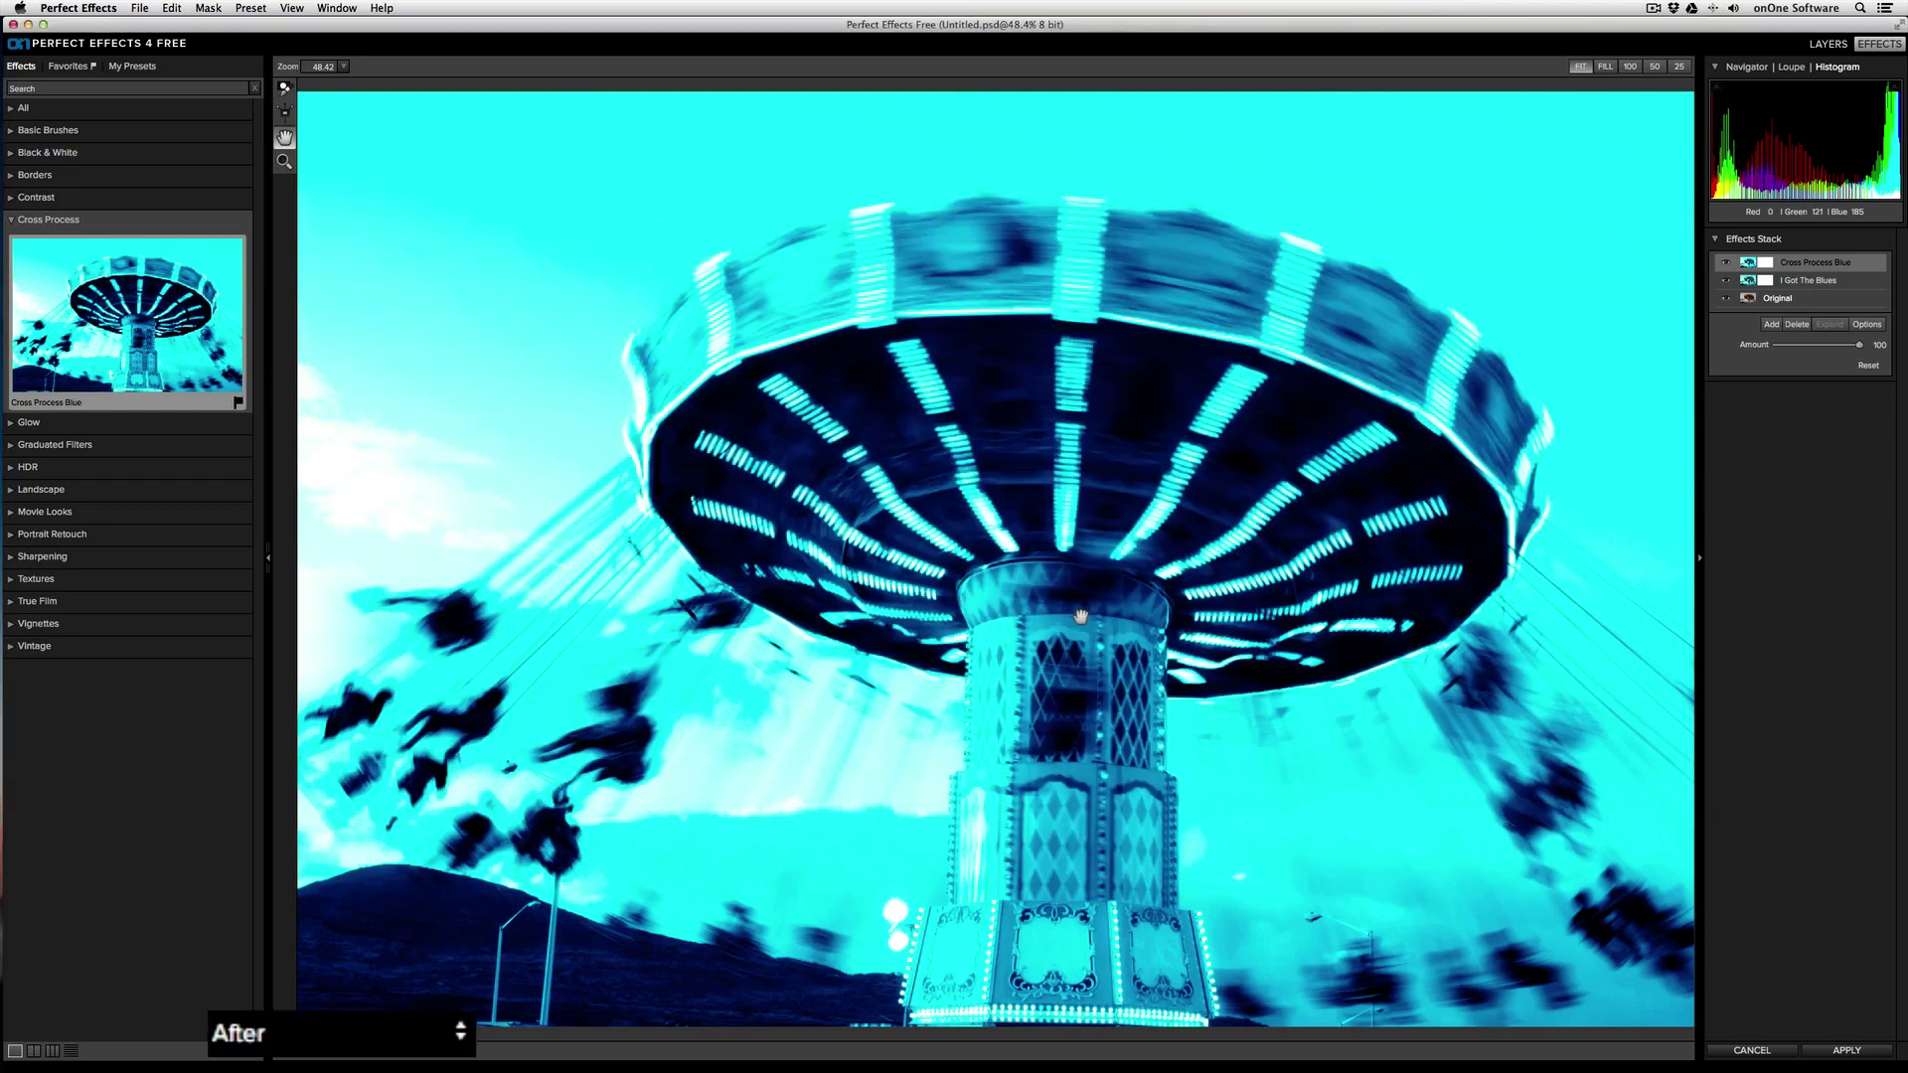
click(1379, 807)
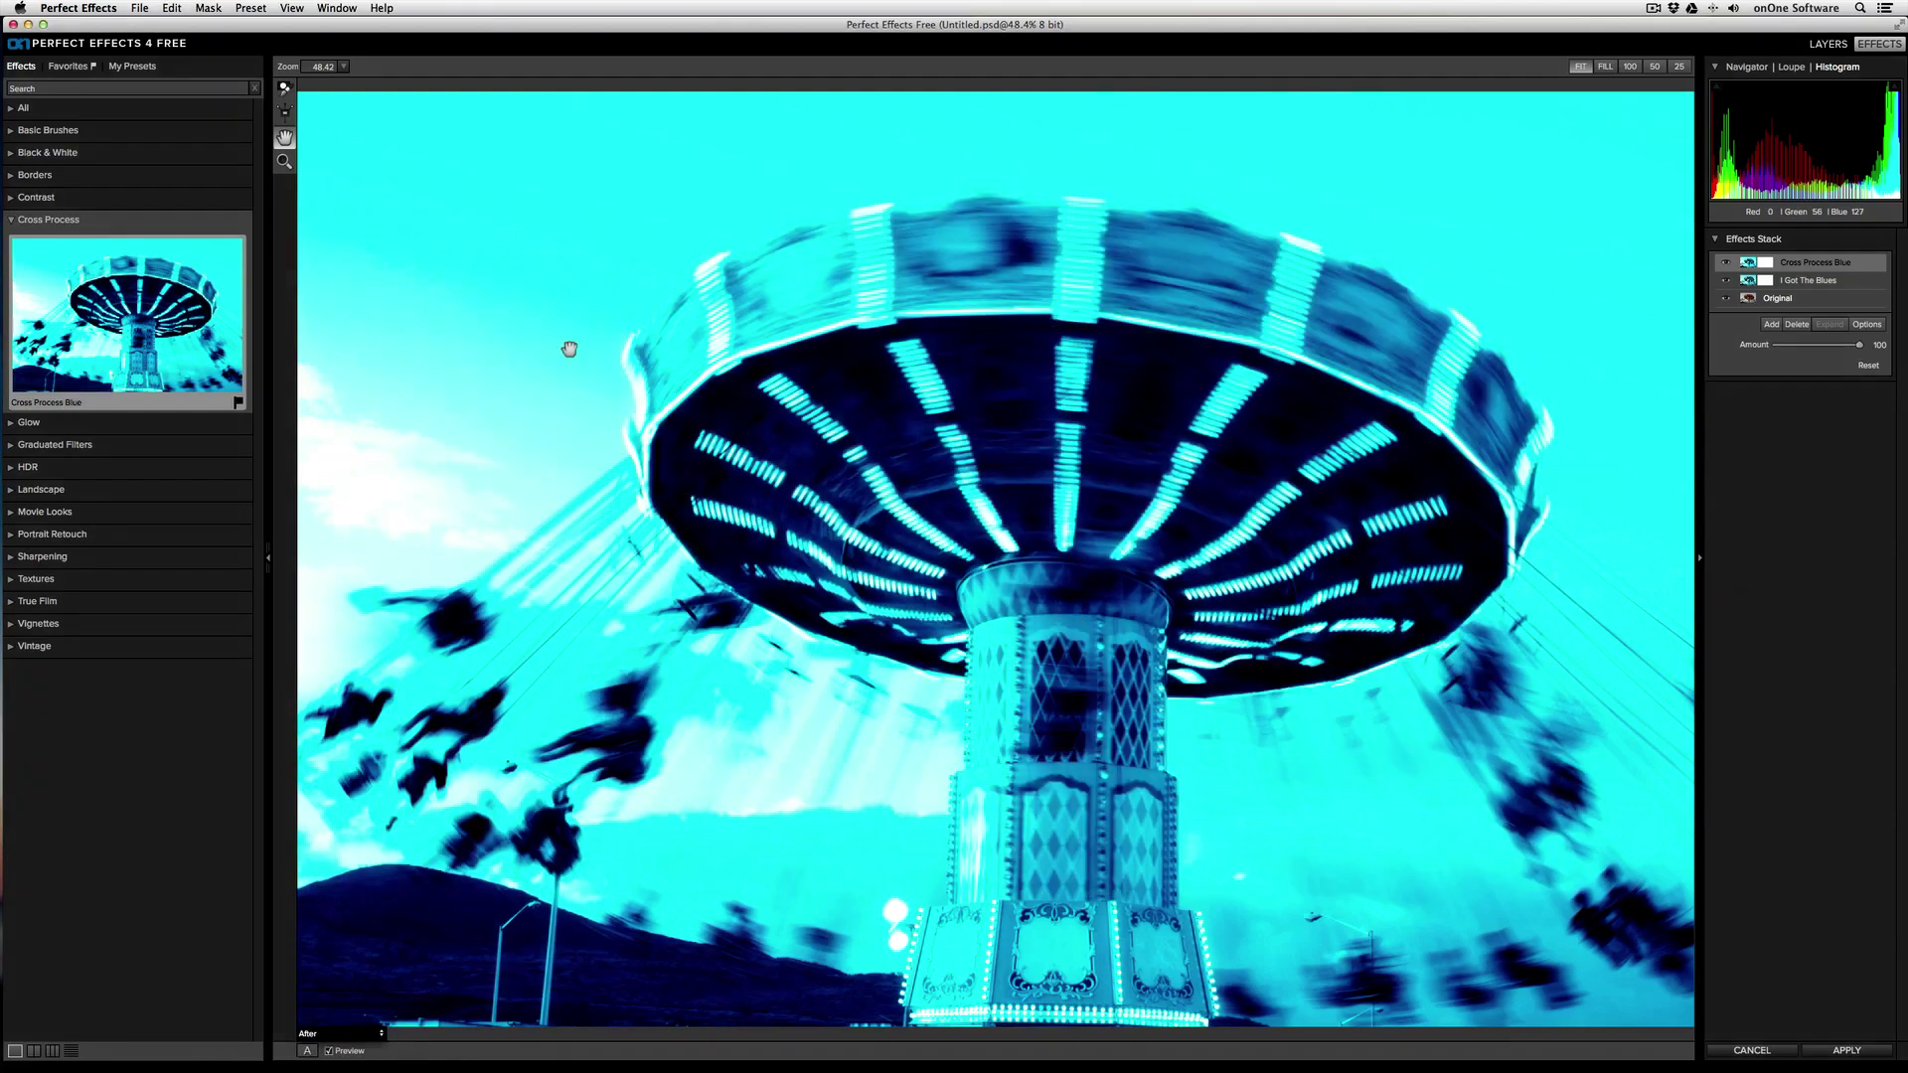
- Expand the personal category under My Presets to show Very Blue, then Reset All effects
click(152, 70)
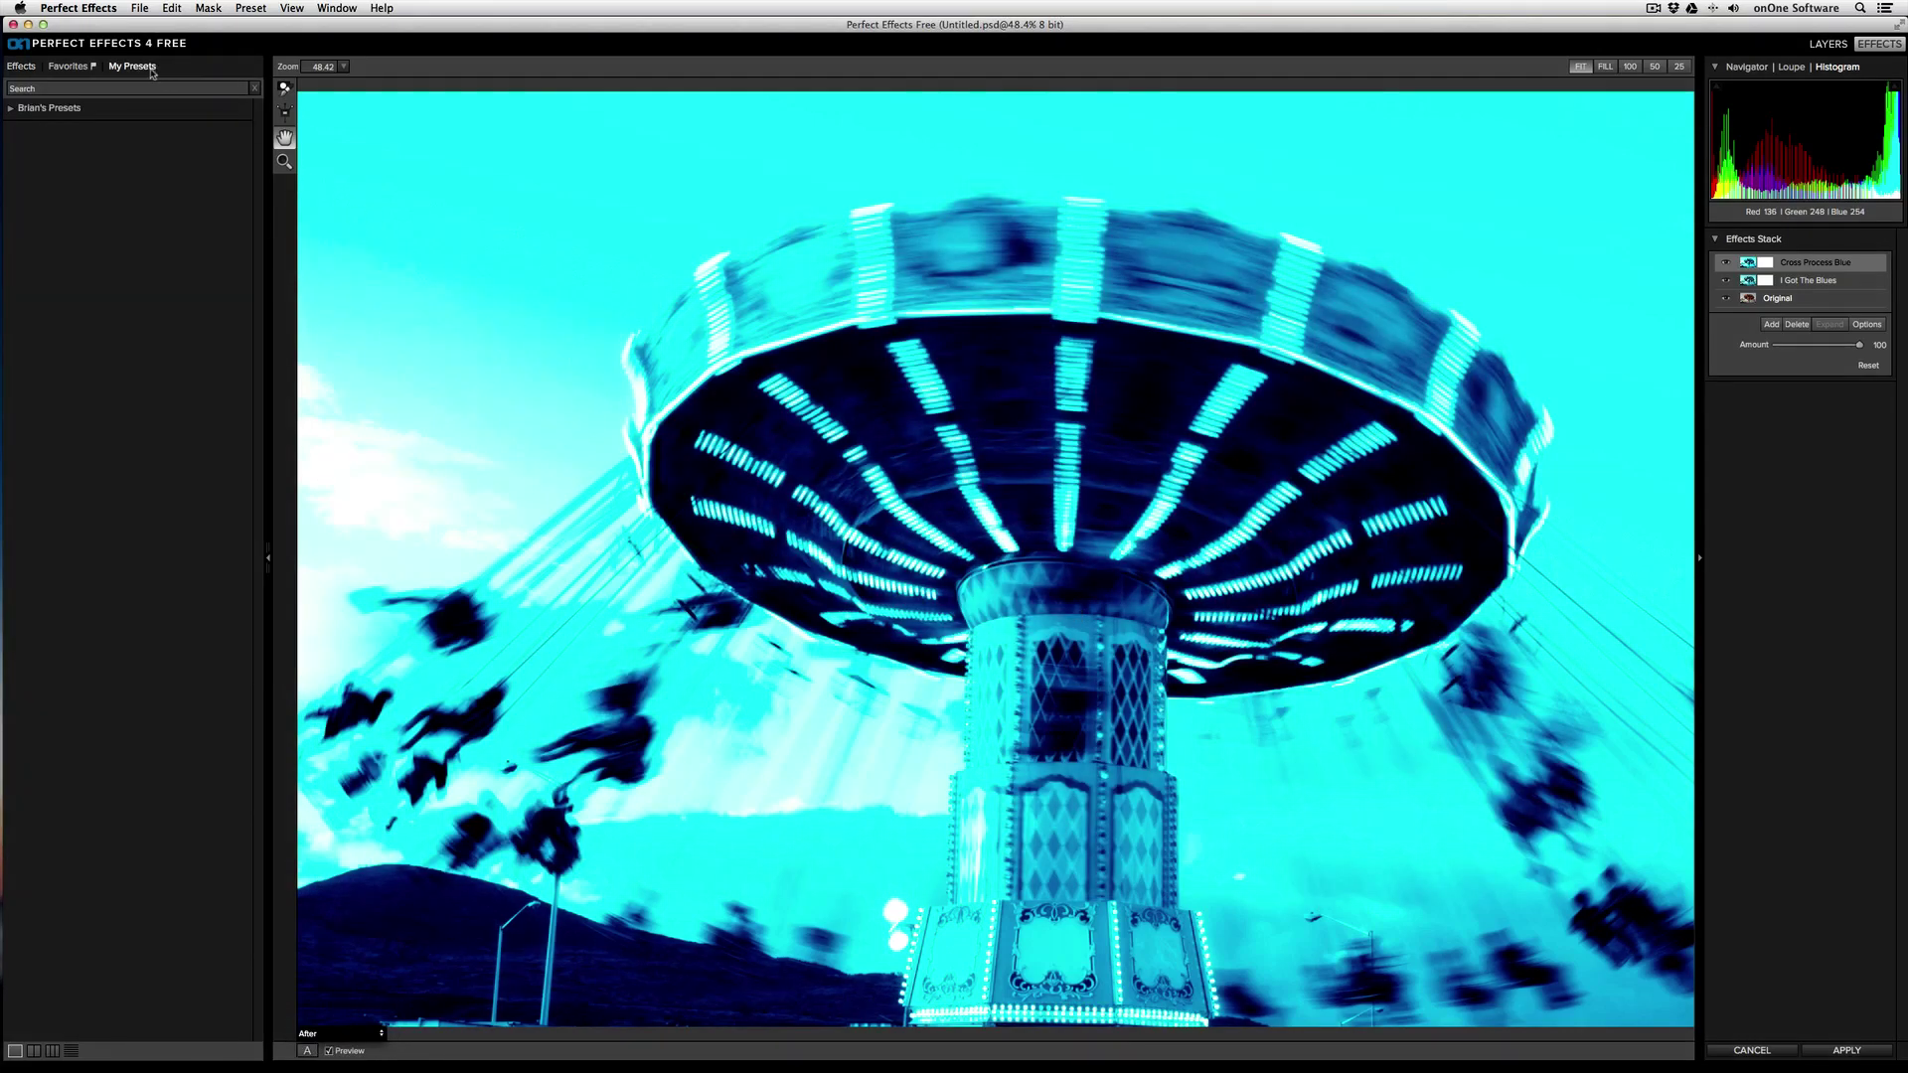
click(62, 115)
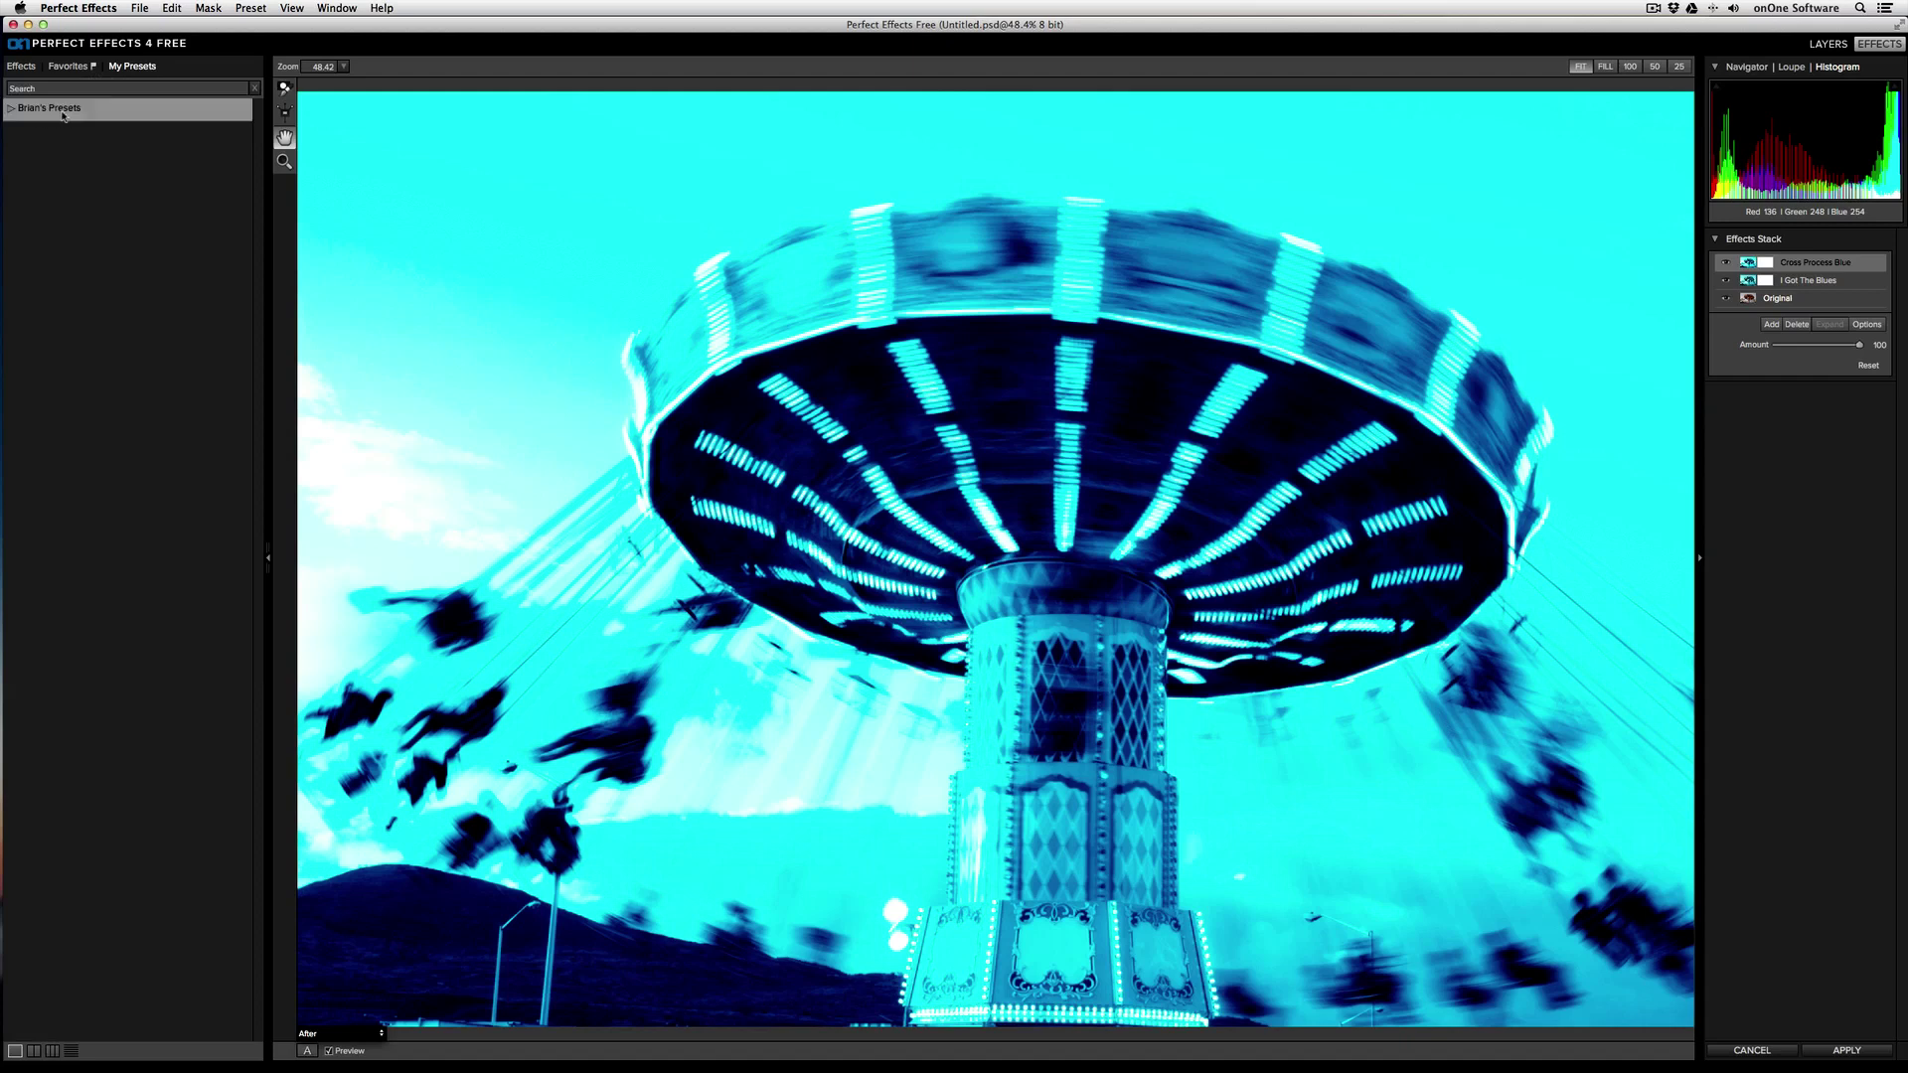
click(63, 115)
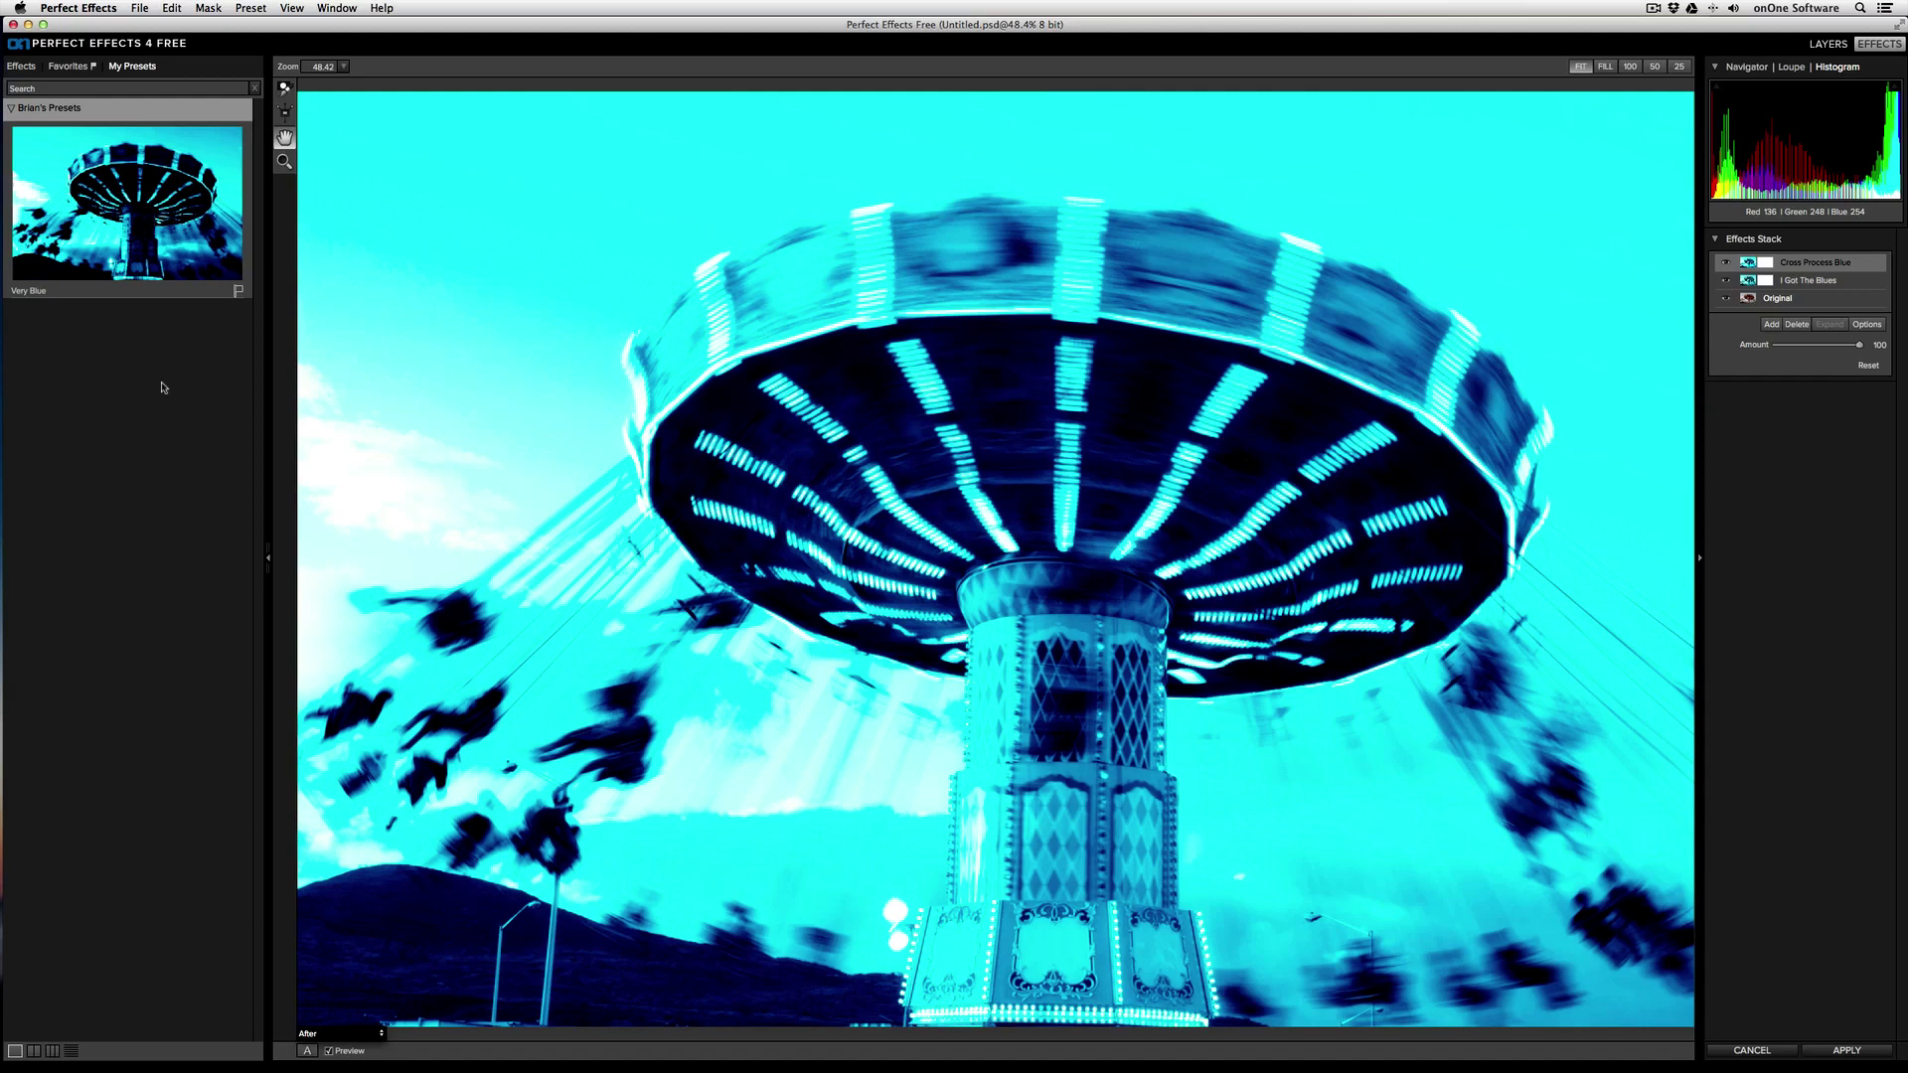
click(173, 8)
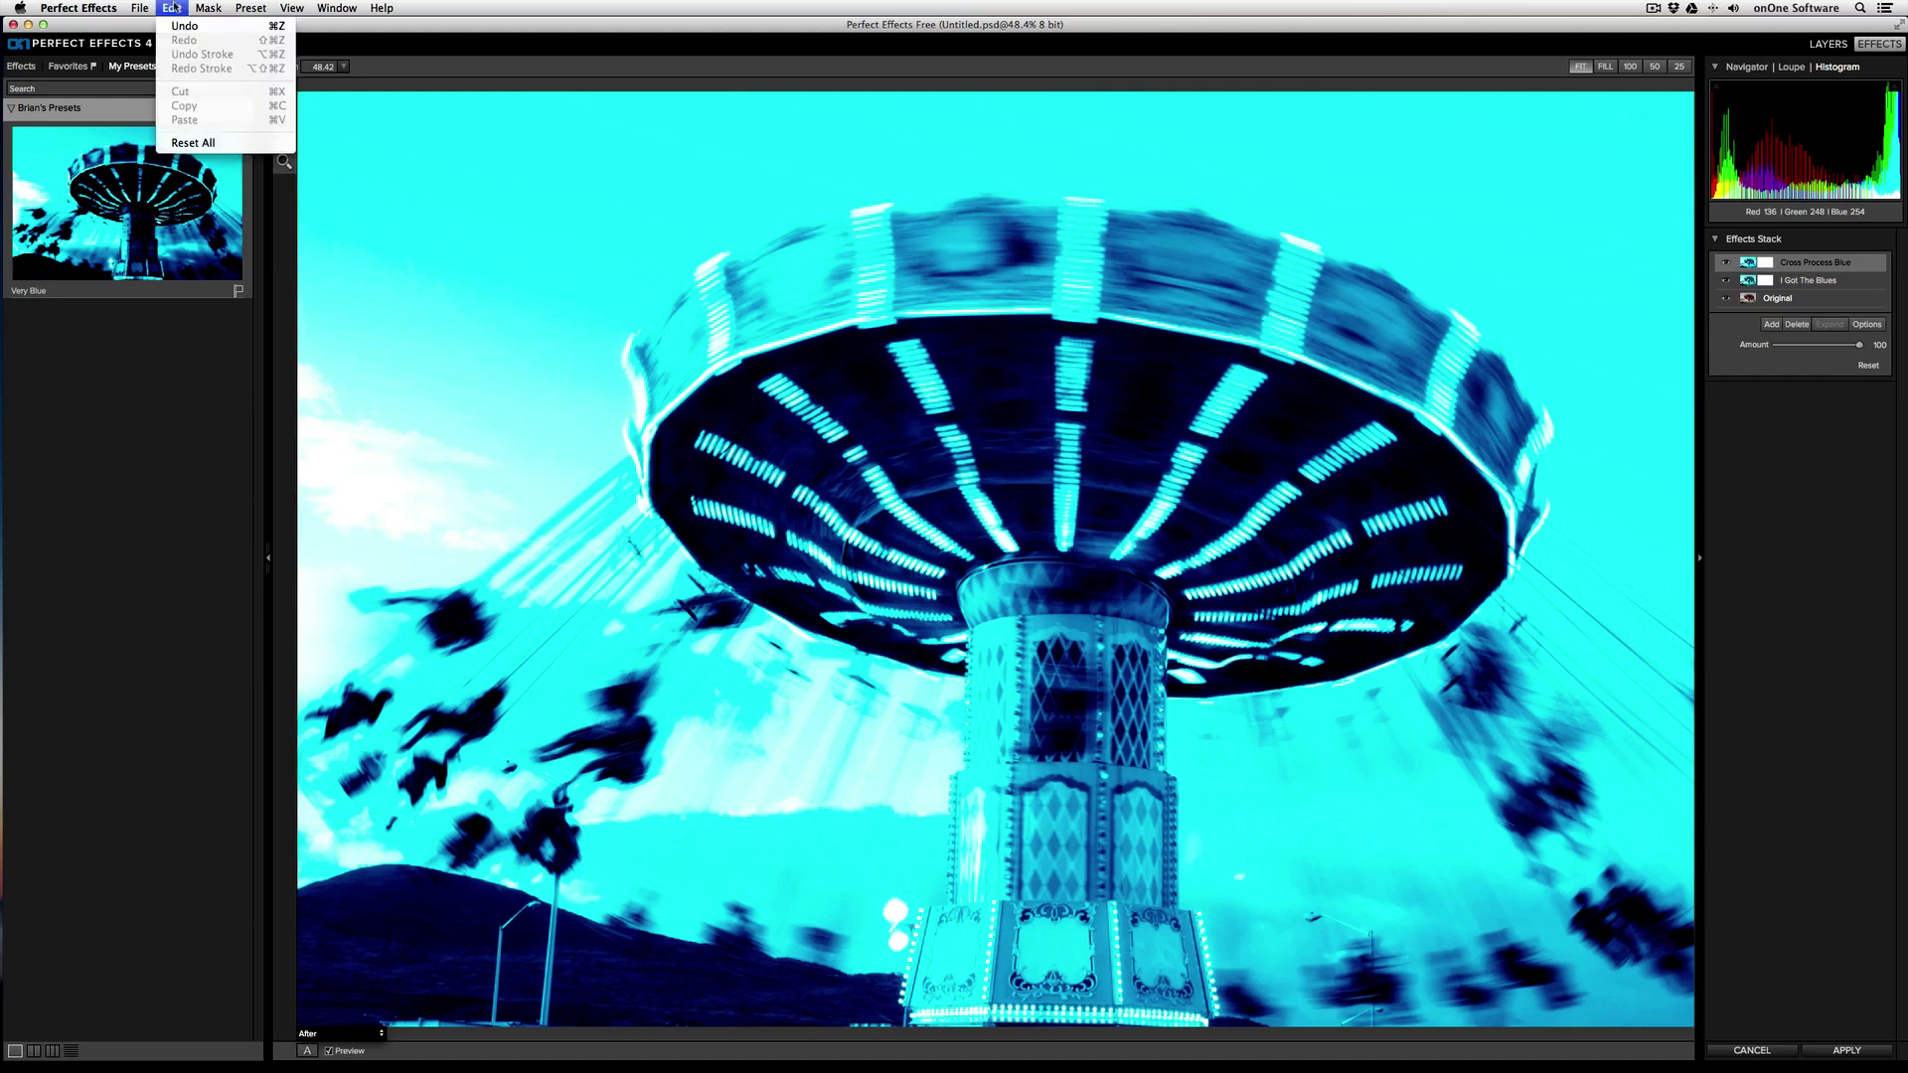
click(194, 142)
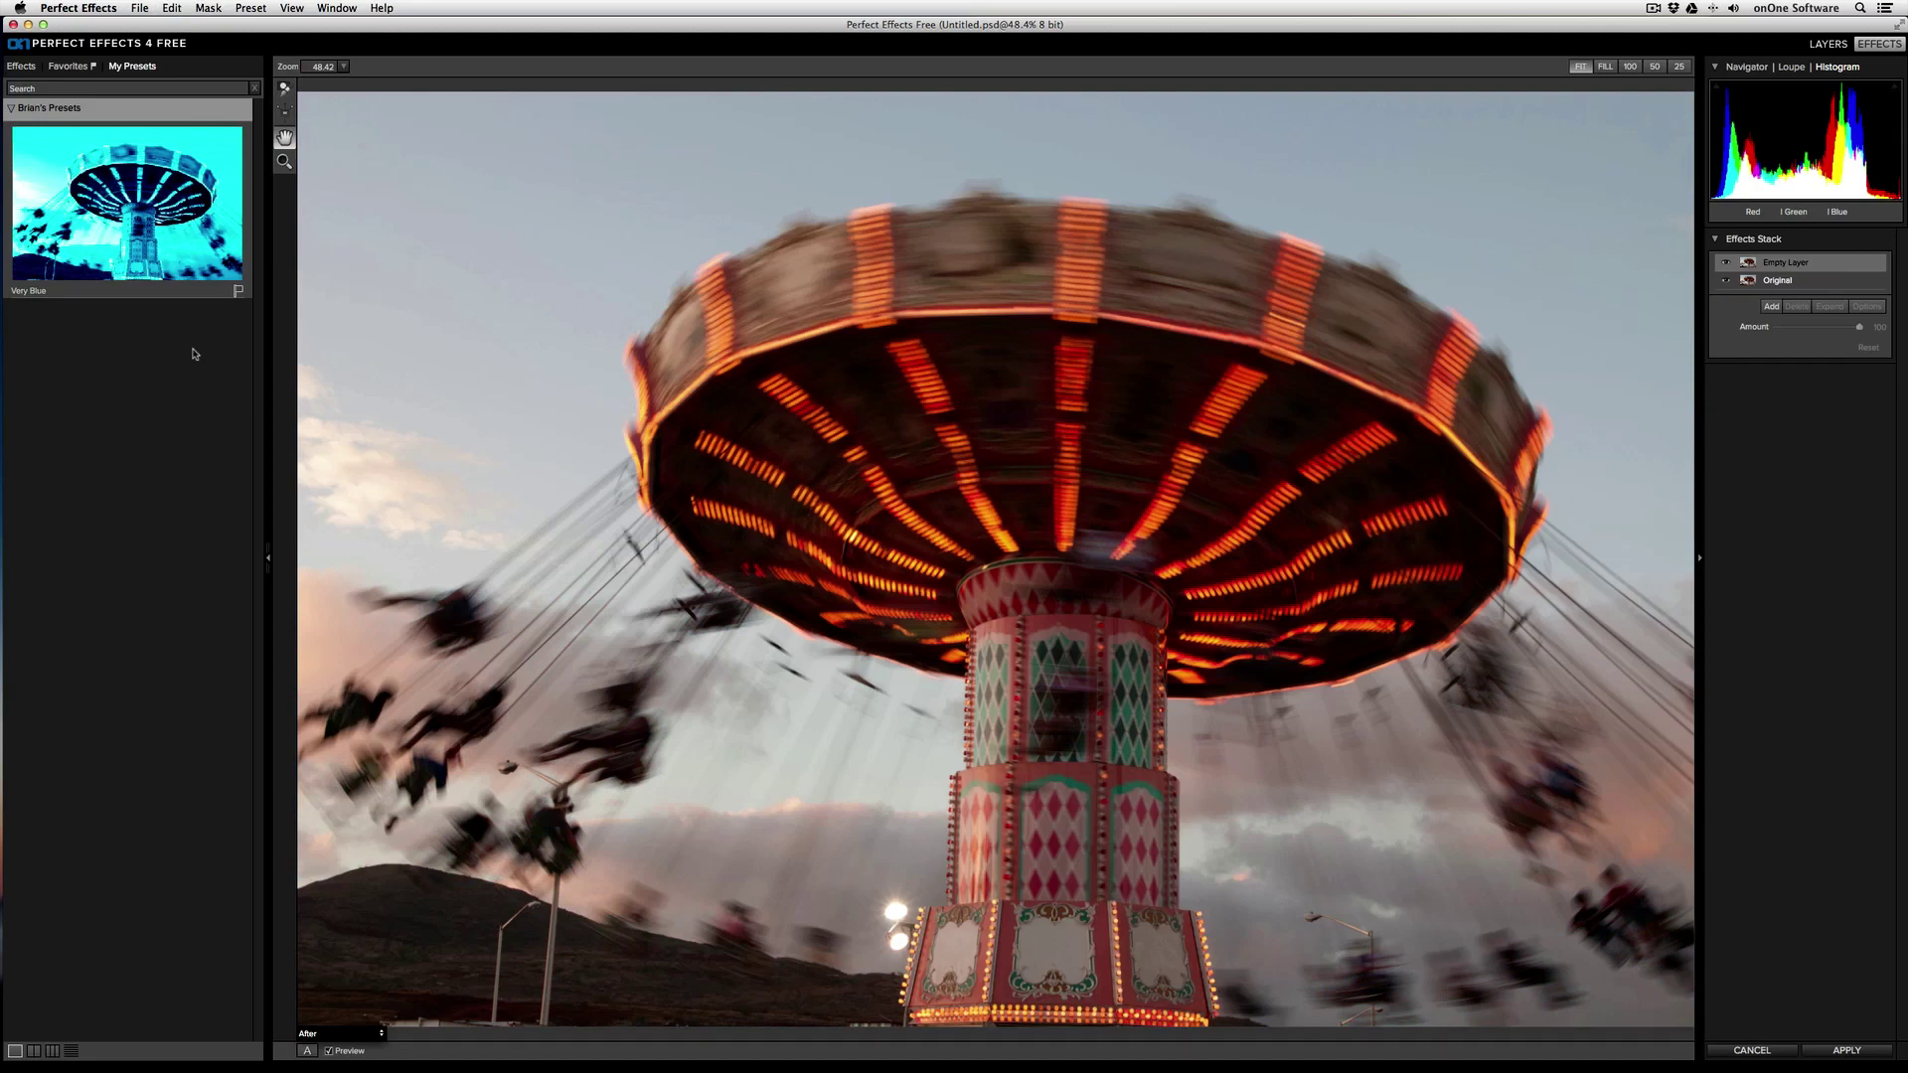
- Reapply Very Blue, expand it into layers, and lower Cross Process Blue's amount to 33
click(140, 232)
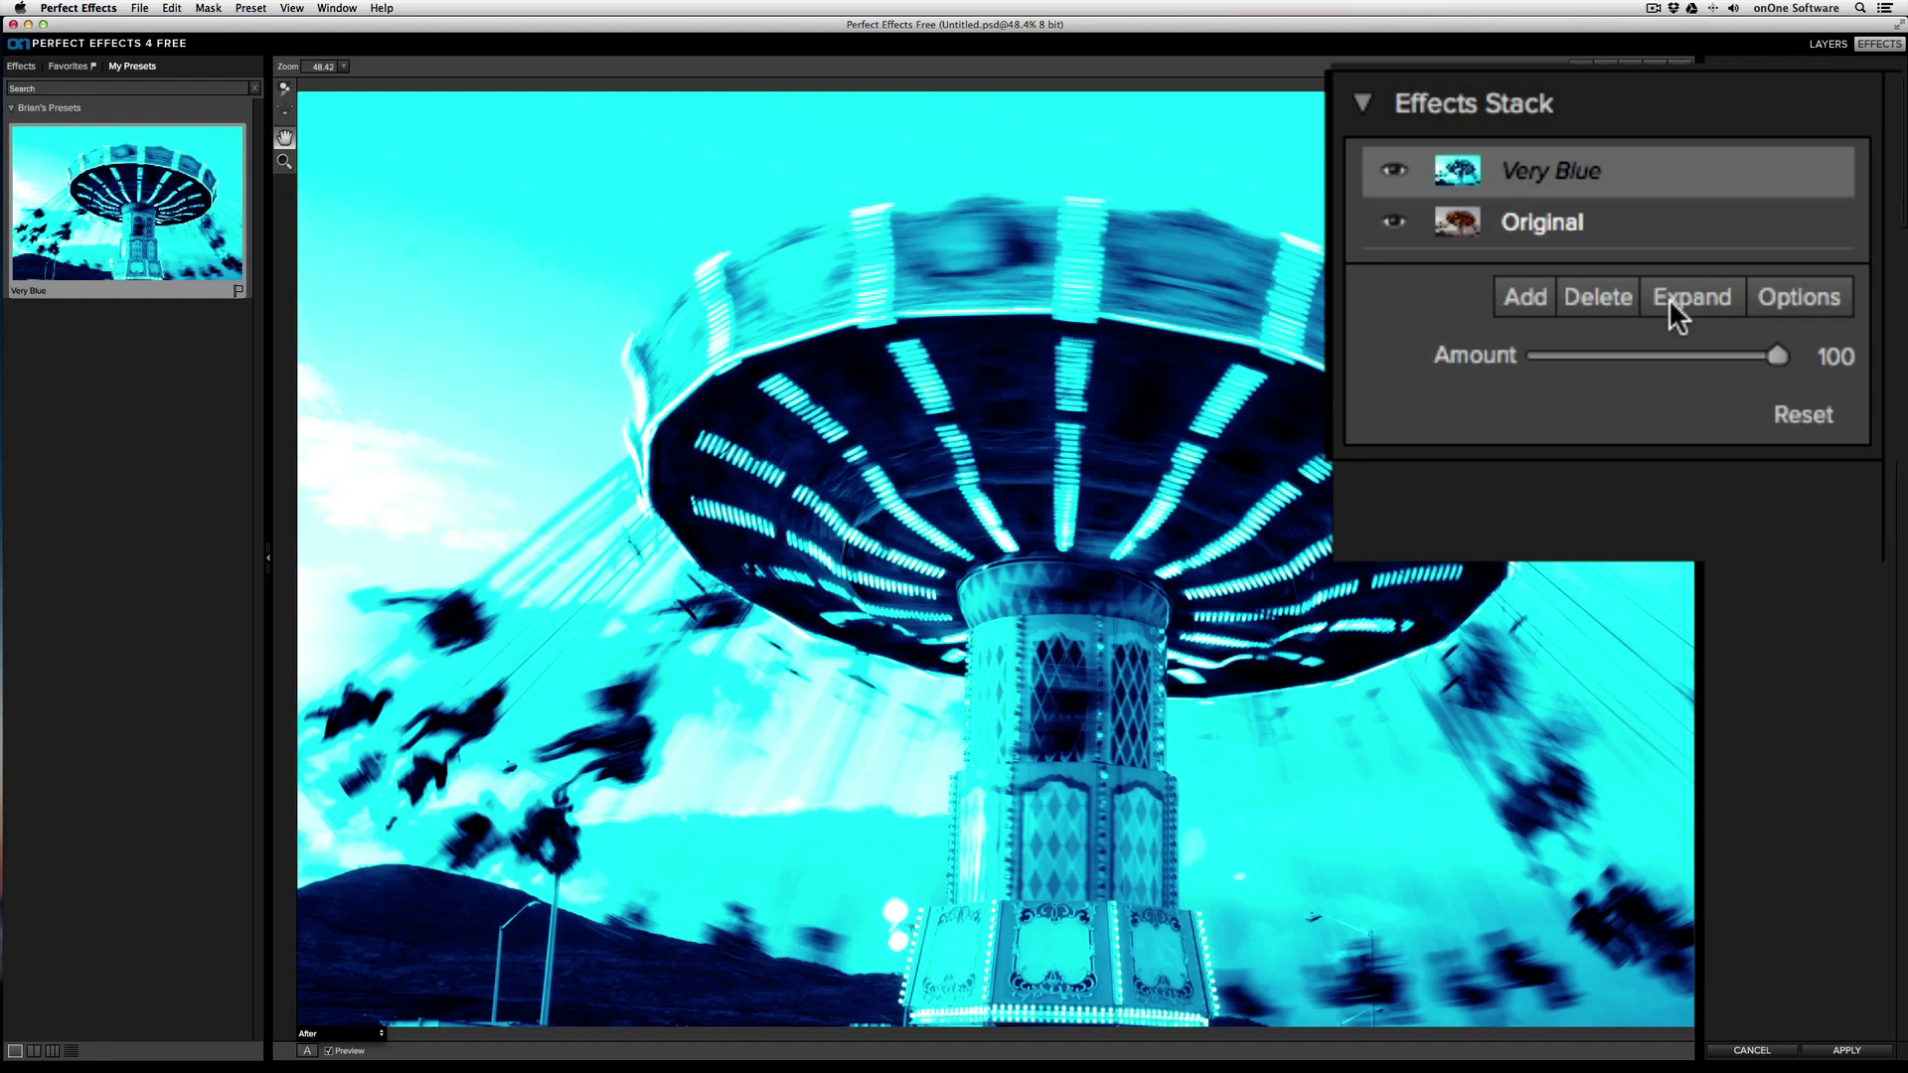
click(1669, 301)
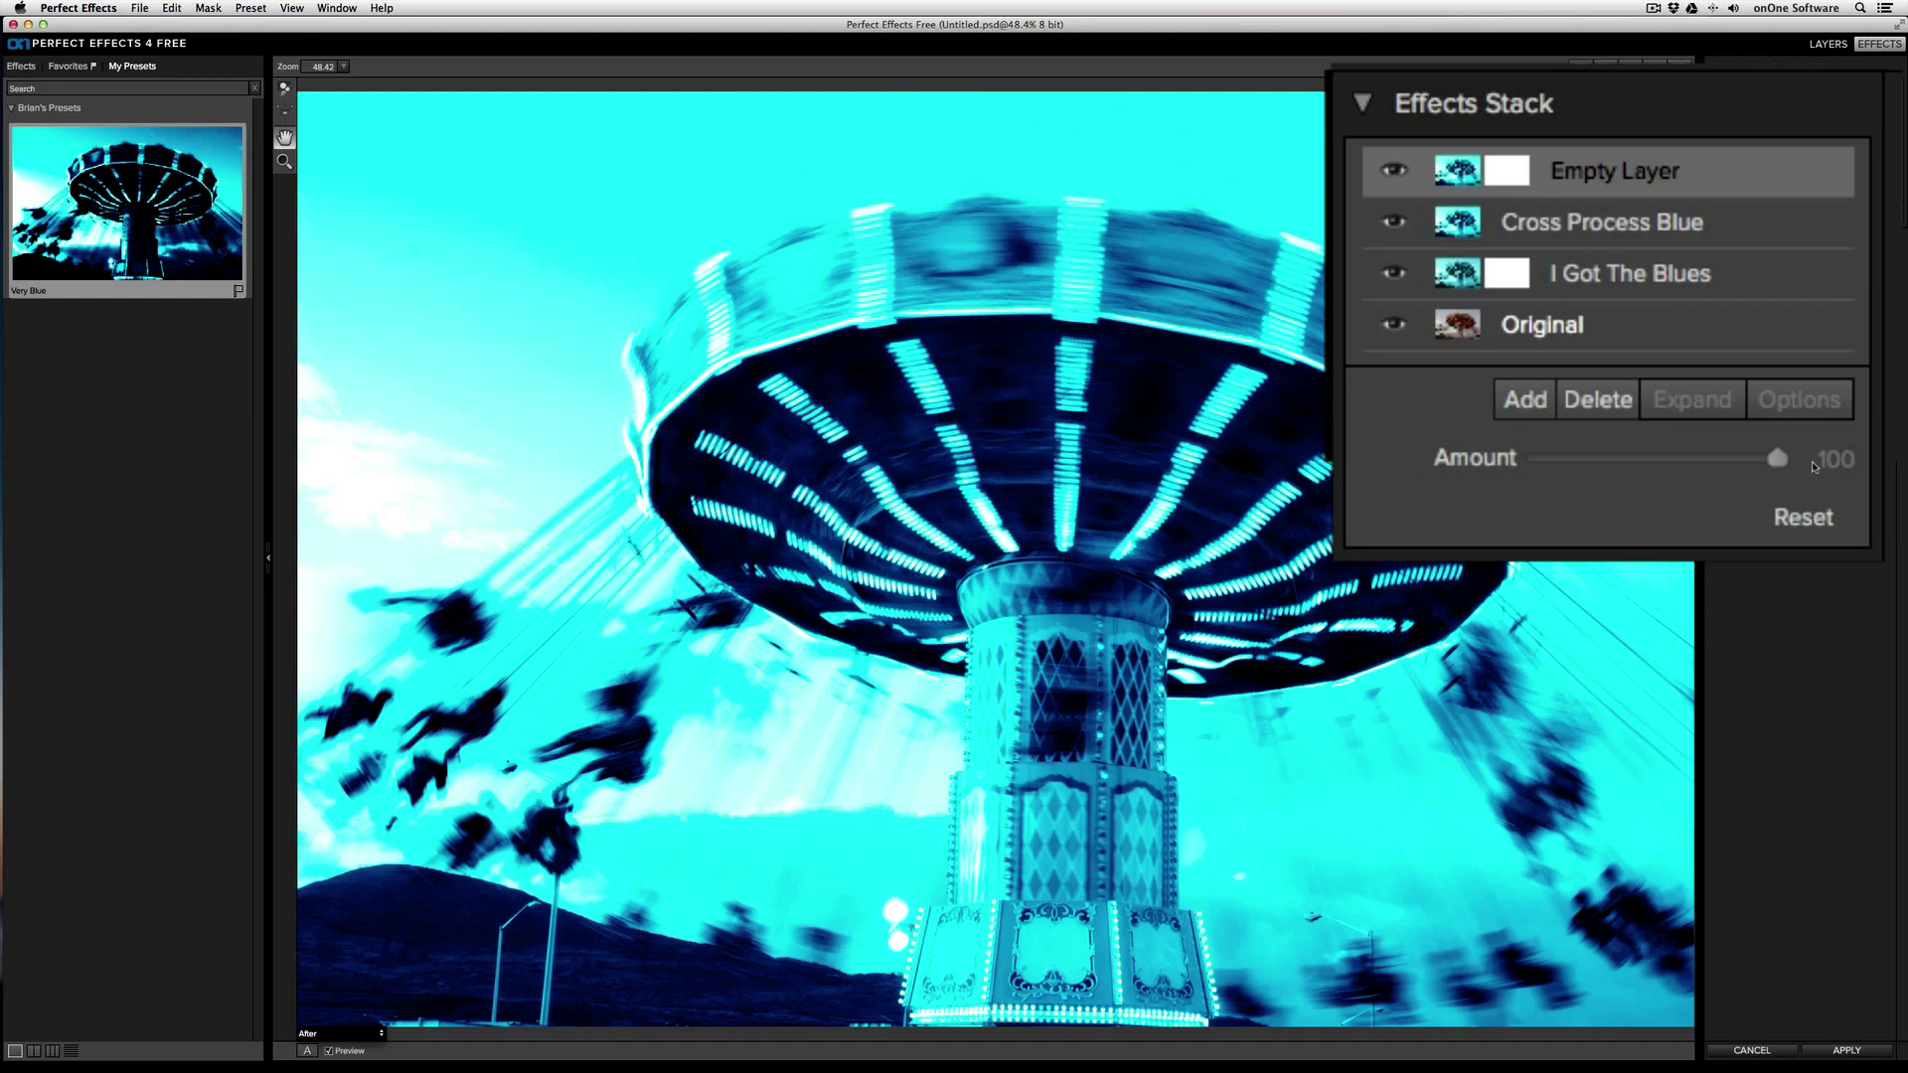
click(1606, 224)
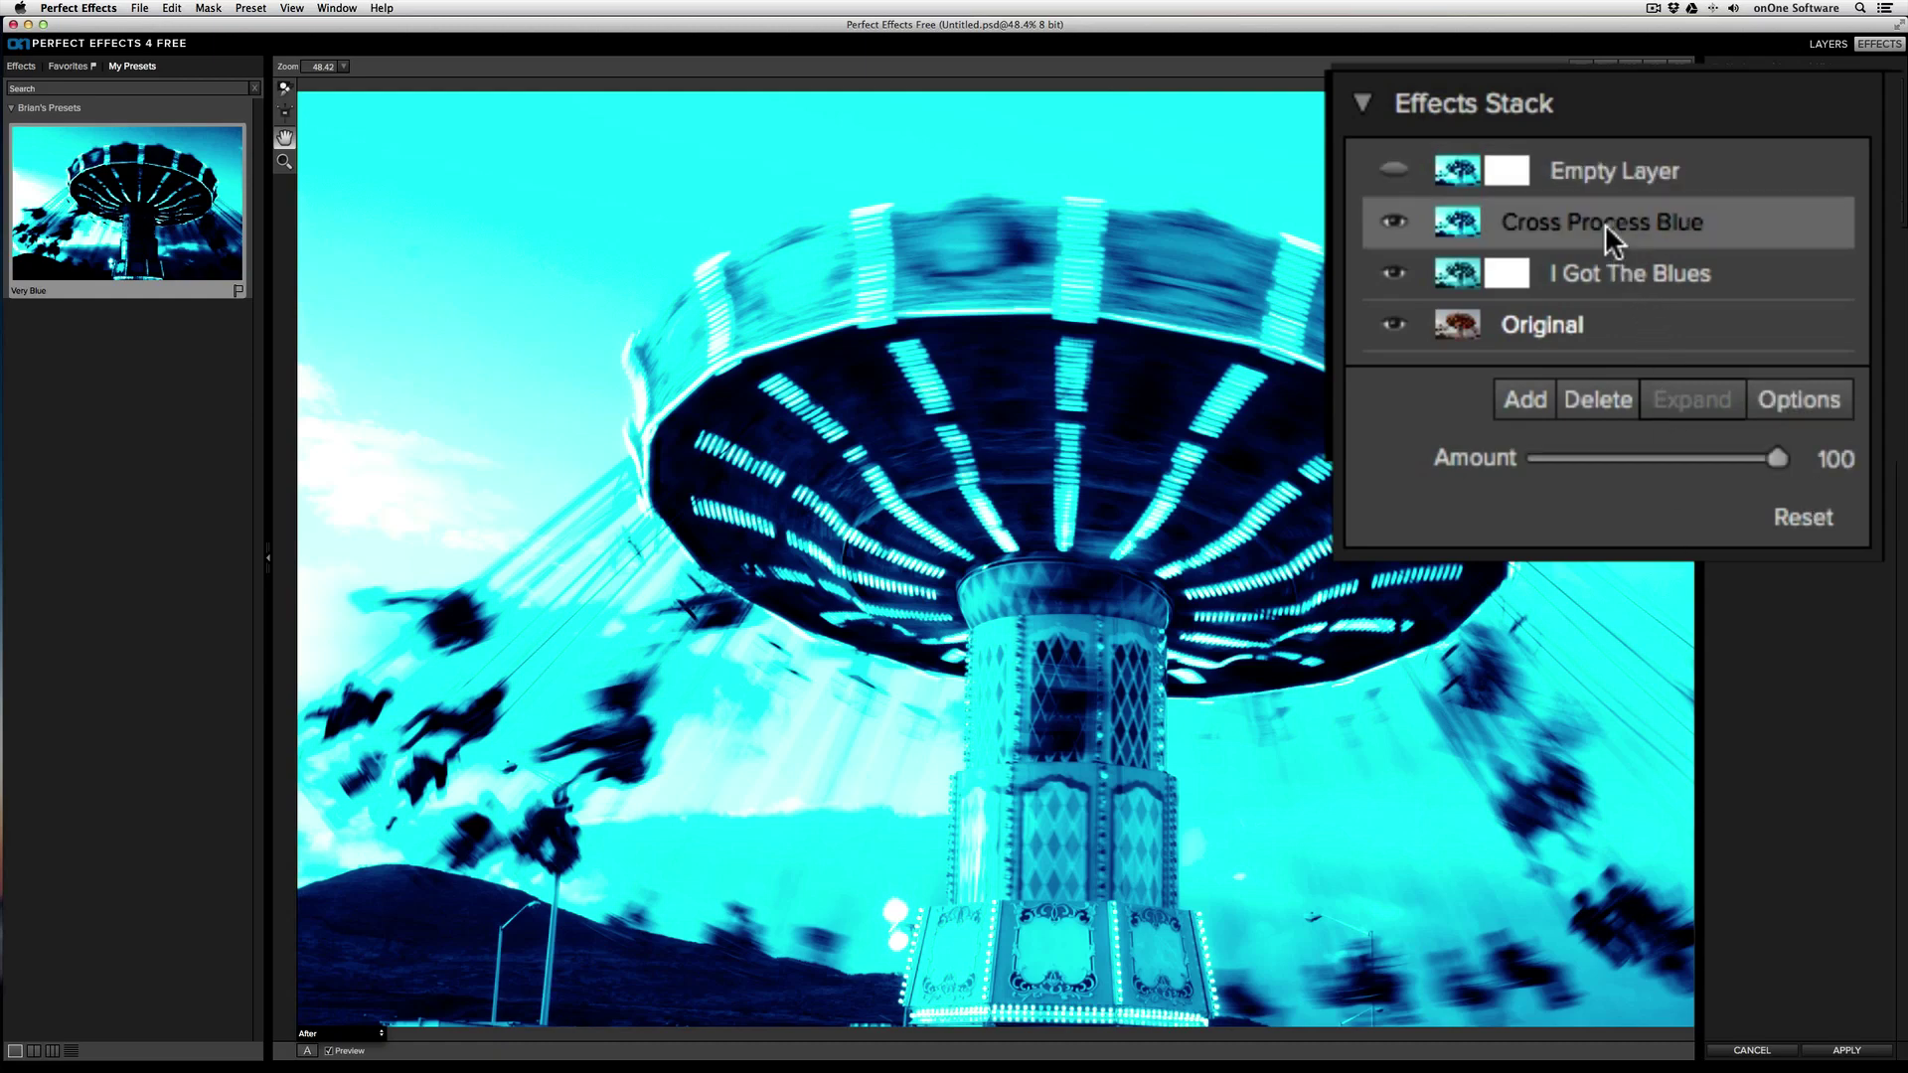
drag(1765, 457, 1611, 463)
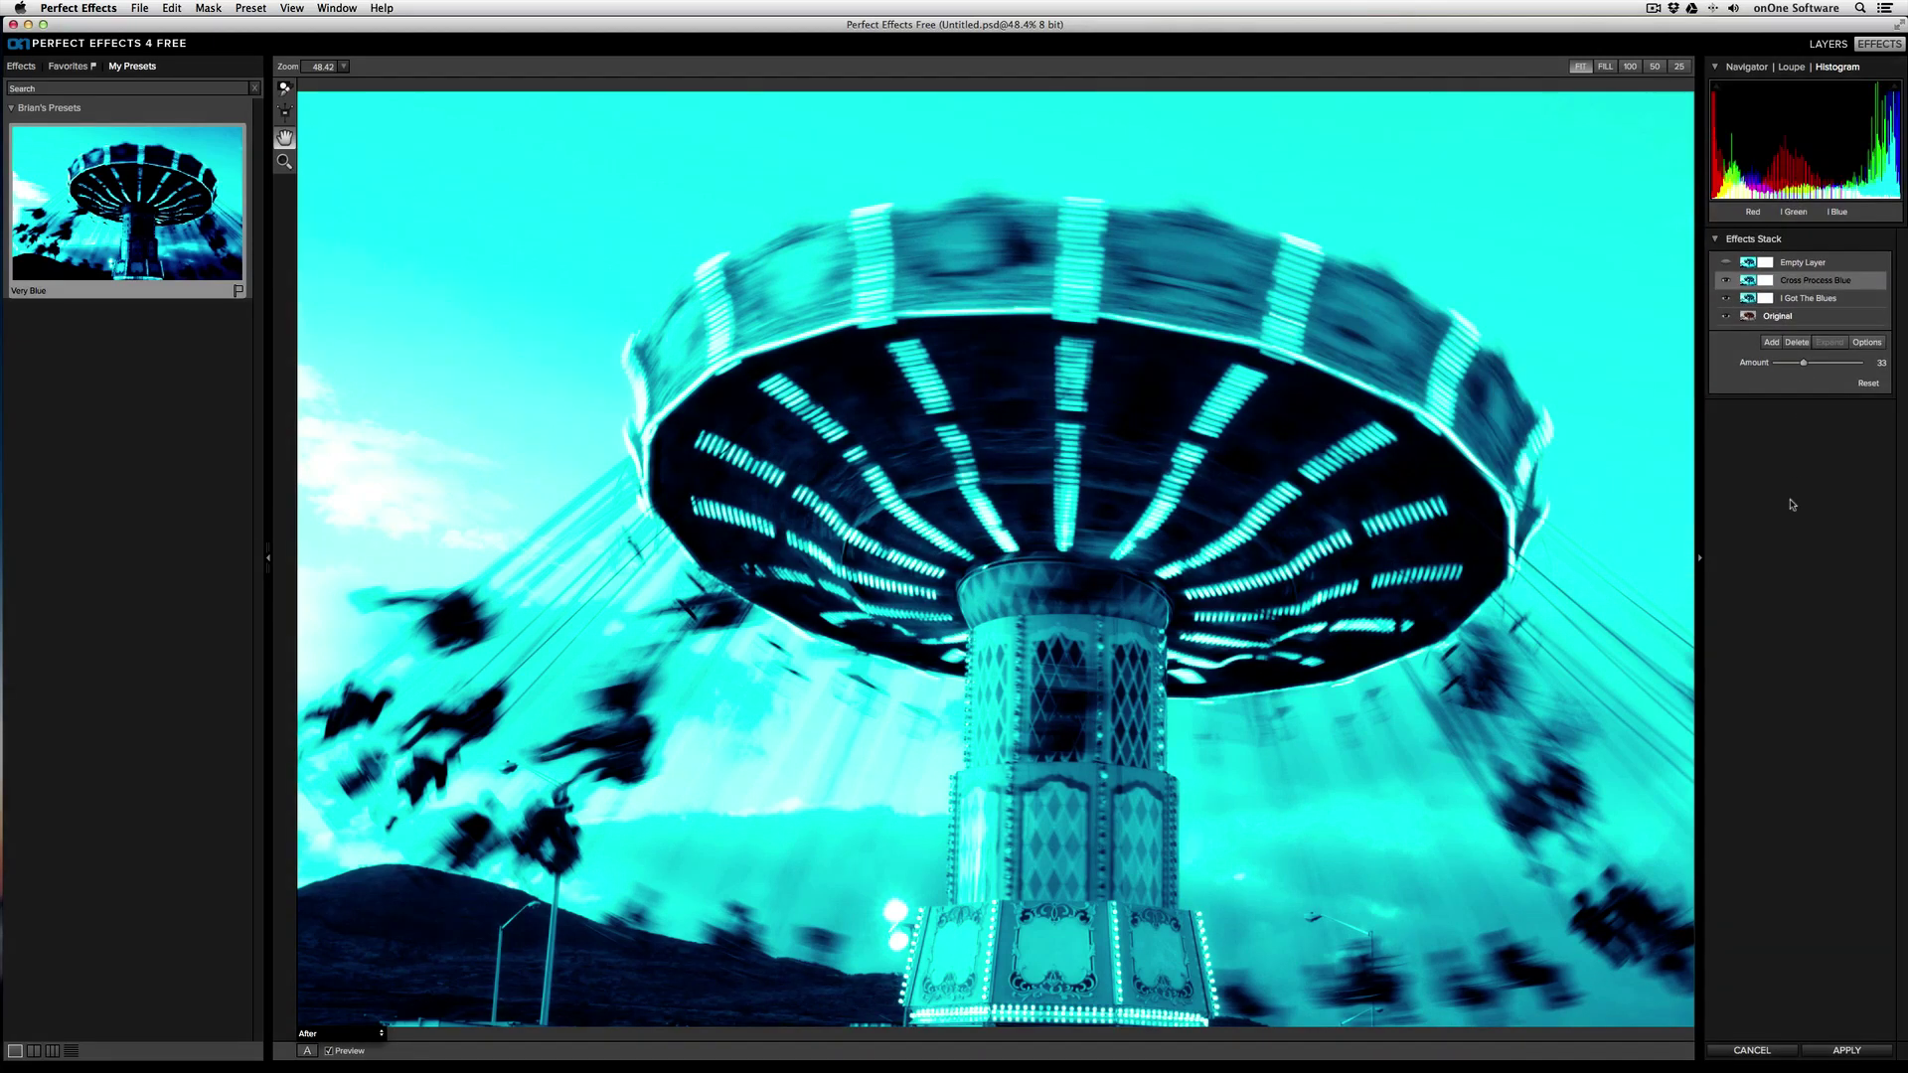